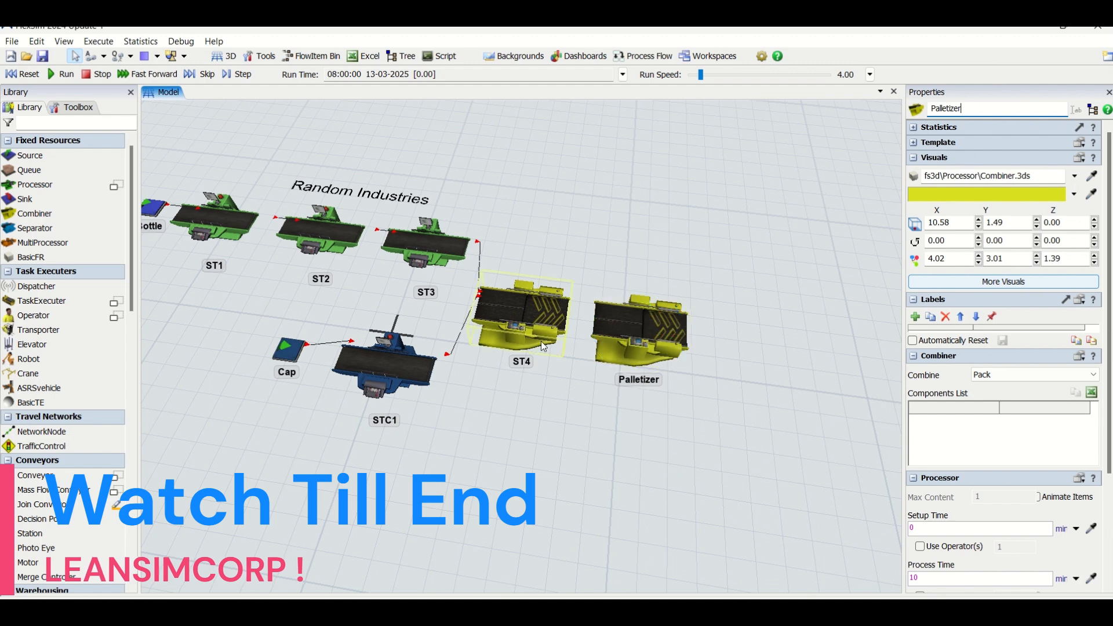
Connect ST4 to the Palletizer, and add a Source in front of the line that also feeds the Palletizer
left_click(541, 341)
left_click(642, 324)
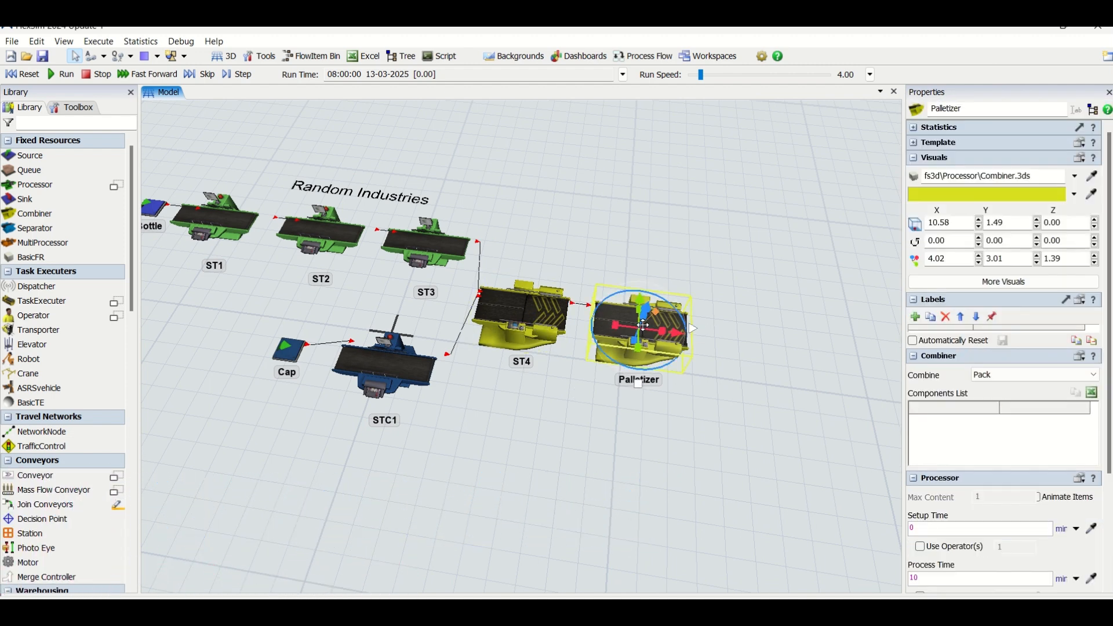
double_click(572, 456)
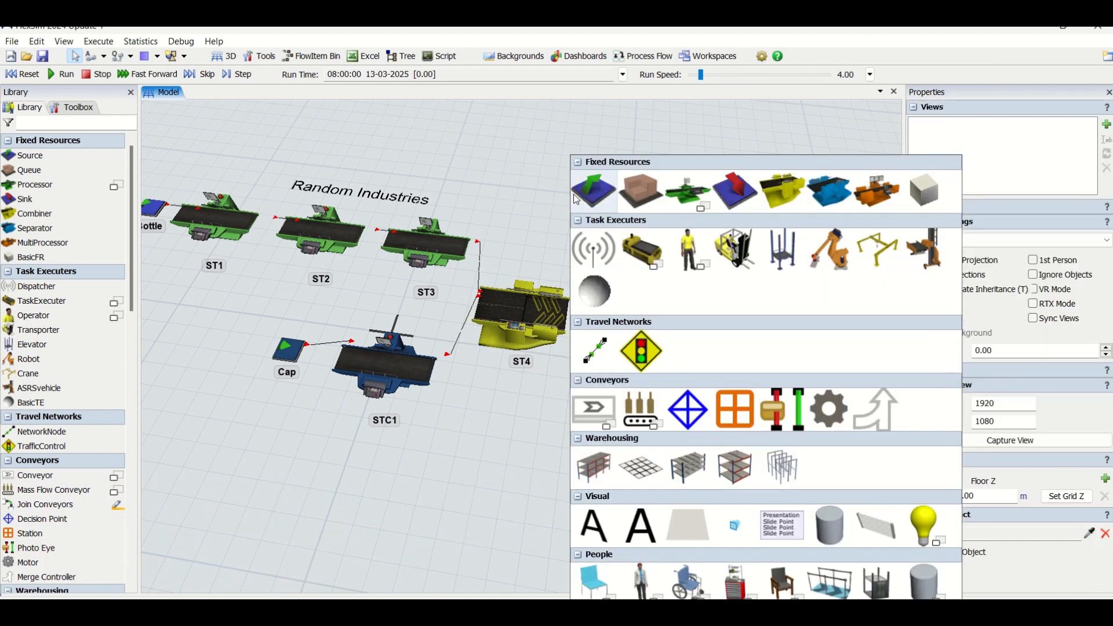
left_click(594, 191)
left_click(647, 329)
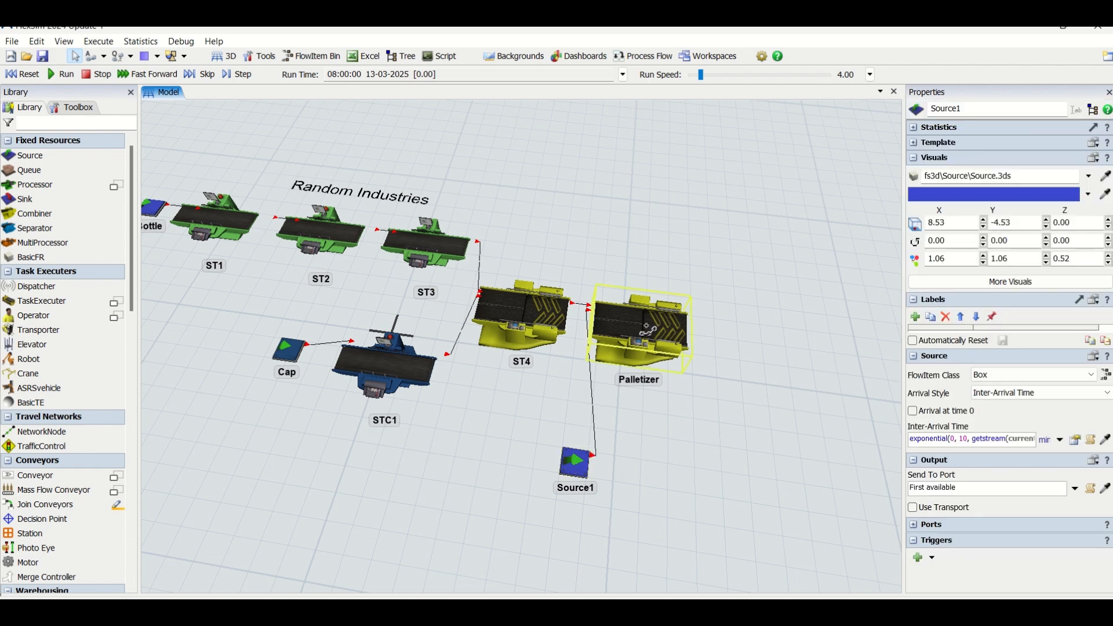
scroll(955, 546, "down", 3)
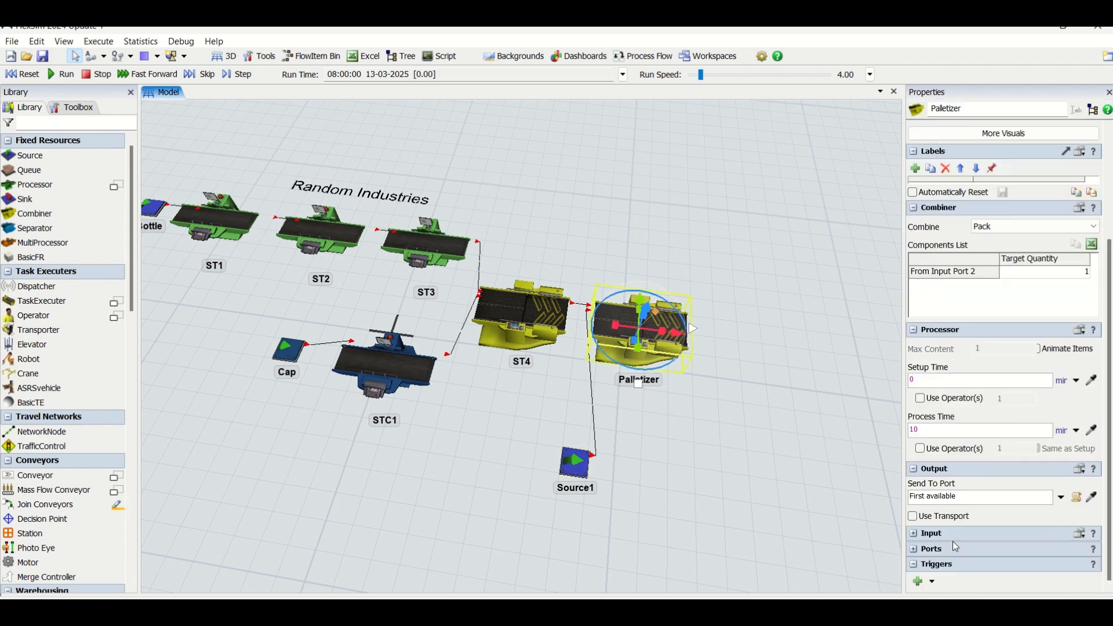
Set Source1's inter-arrival time to 0 minutes and its flow item class to Pallet
left_click(567, 465)
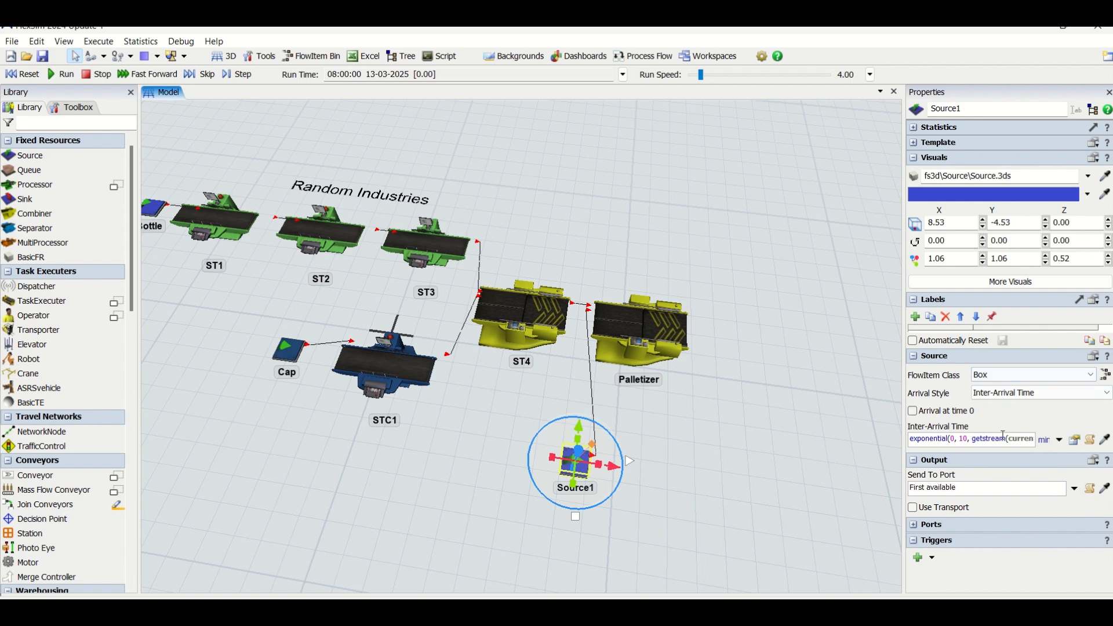
left_click(918, 439)
key("ctrl+a")
type("0")
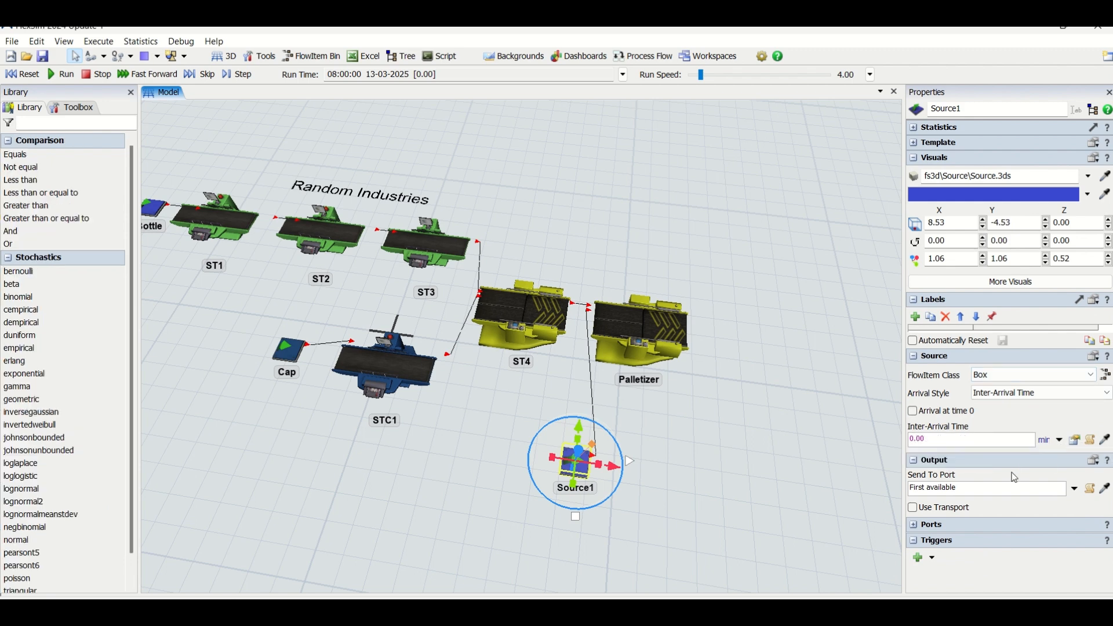
left_click(1044, 392)
left_click(1021, 372)
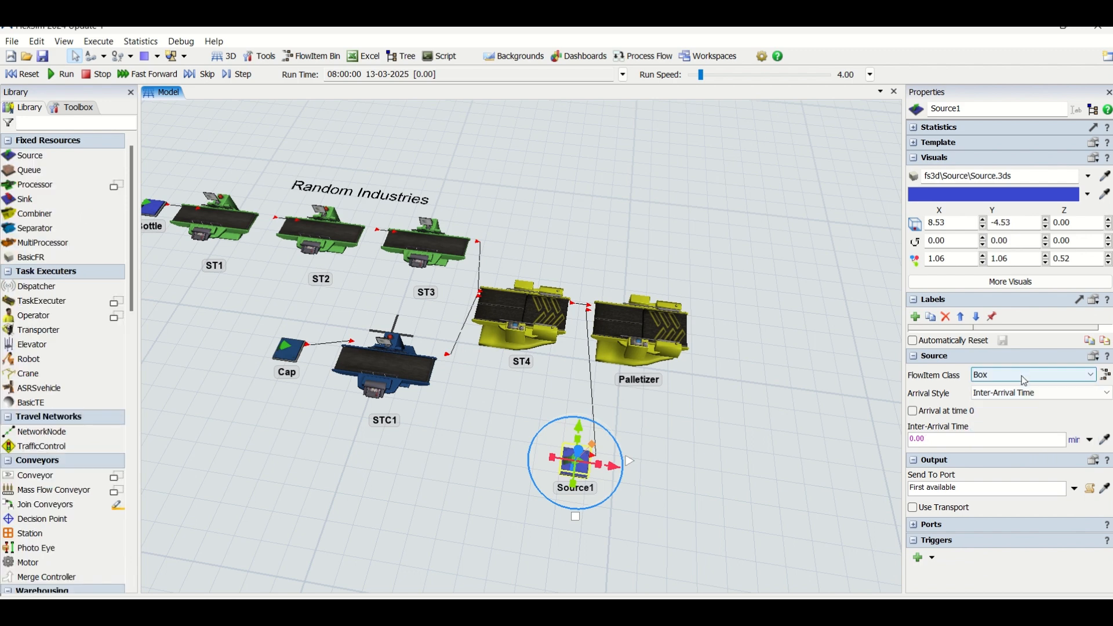
left_click(1021, 375)
left_click(992, 421)
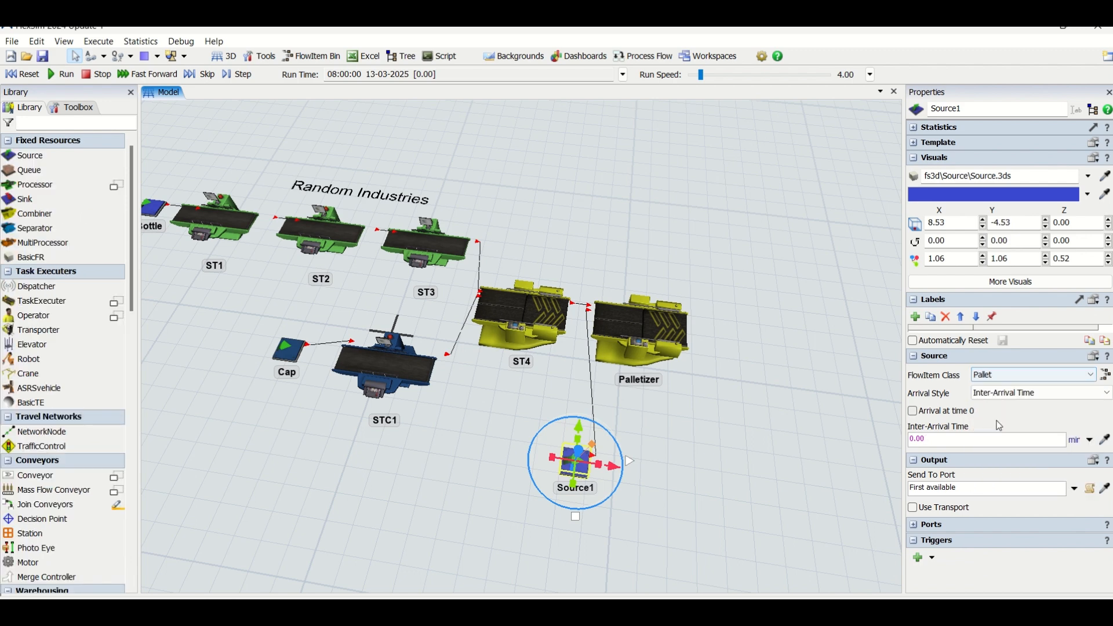
left_click(728, 407)
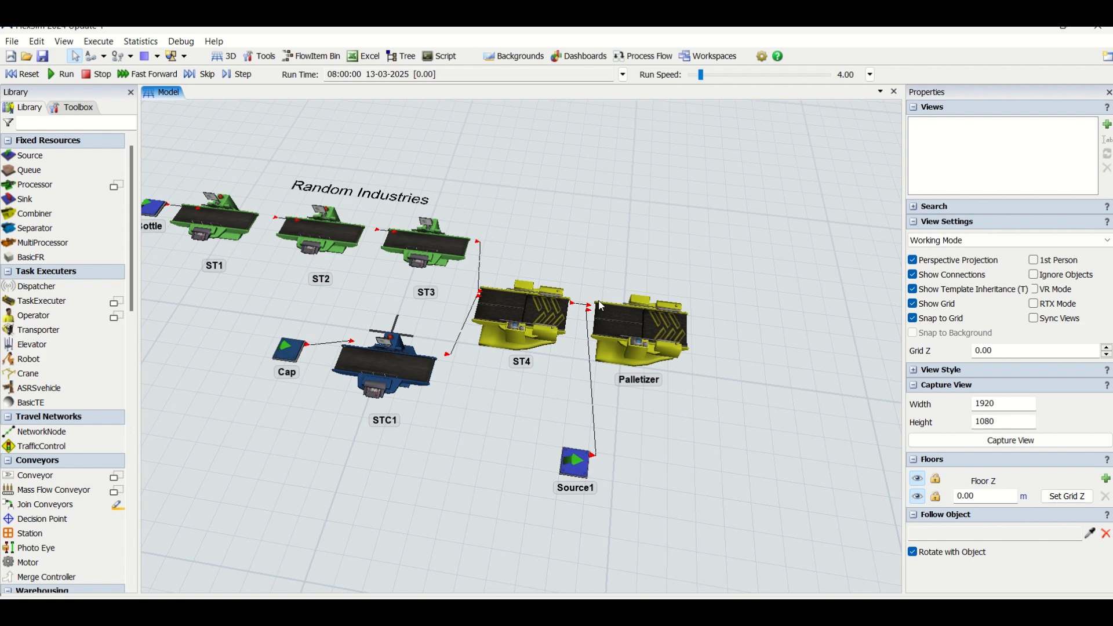
Set the Palletizer's process time to 2 minutes and its target quantity from input port 2 to 20
left_click(622, 333)
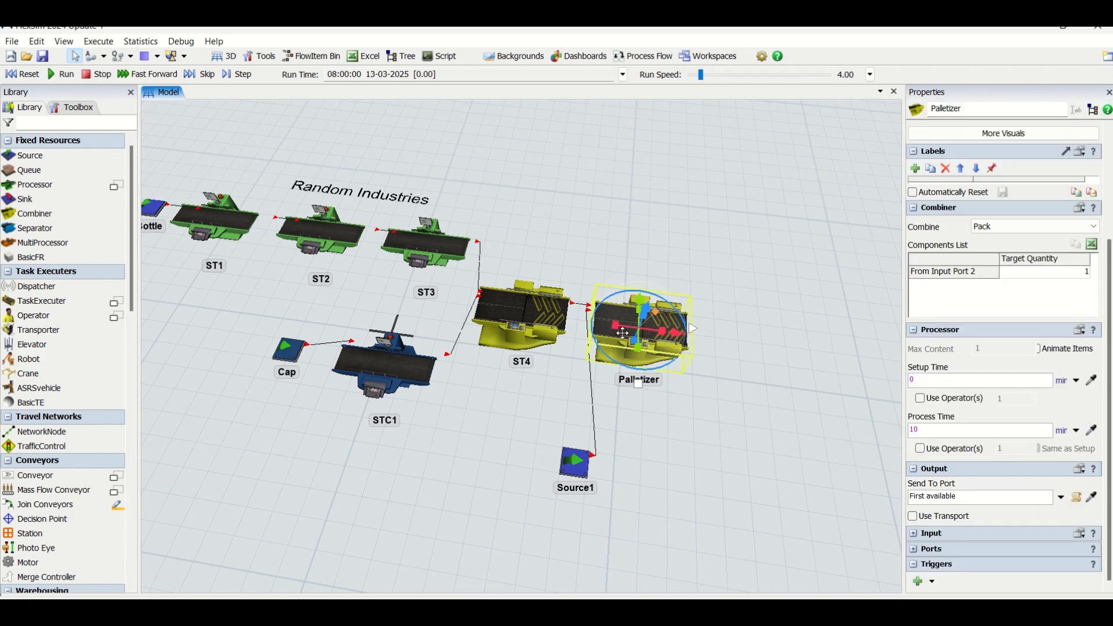
left_click(928, 429)
type("2")
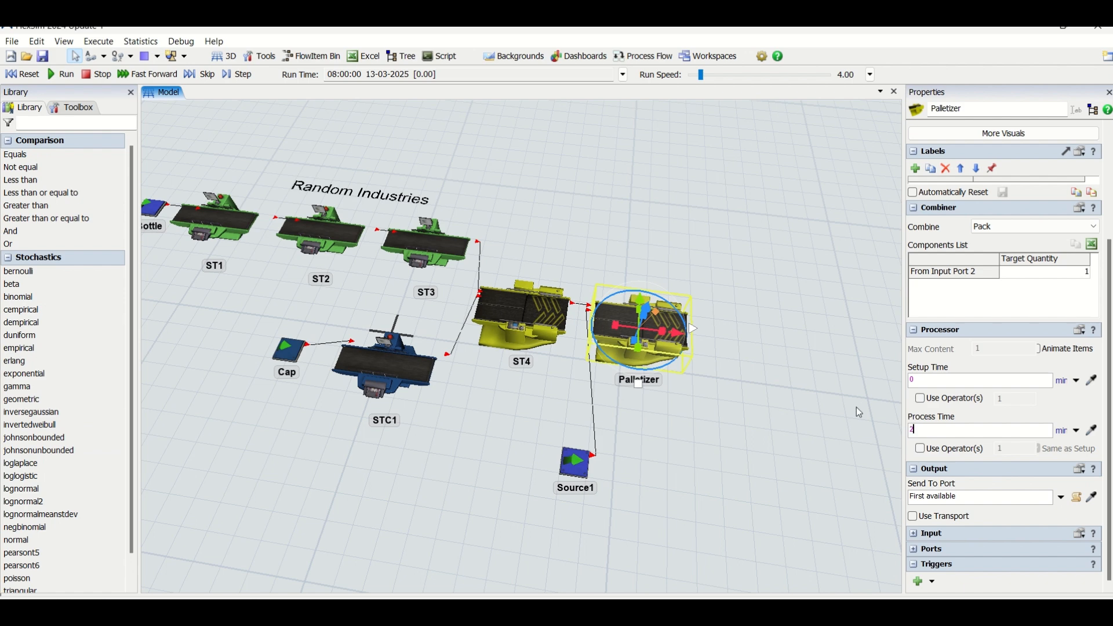
left_click(1046, 273)
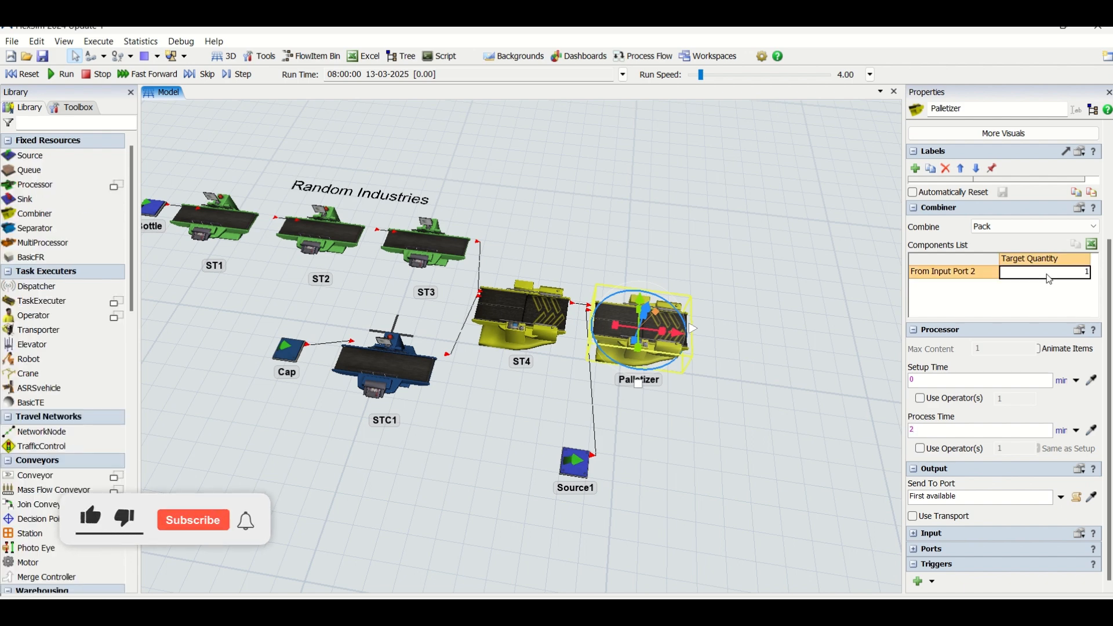
type("20")
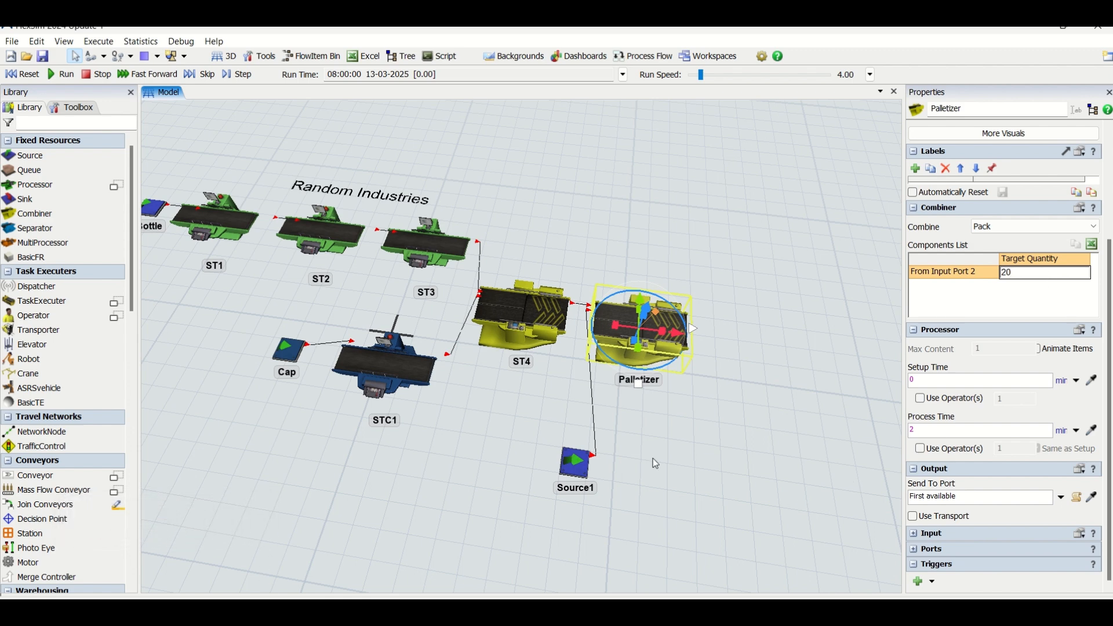
Reorder the Palletizer's input ports so Source1 is port 1 and ST4 is port 2
left_click(930, 549)
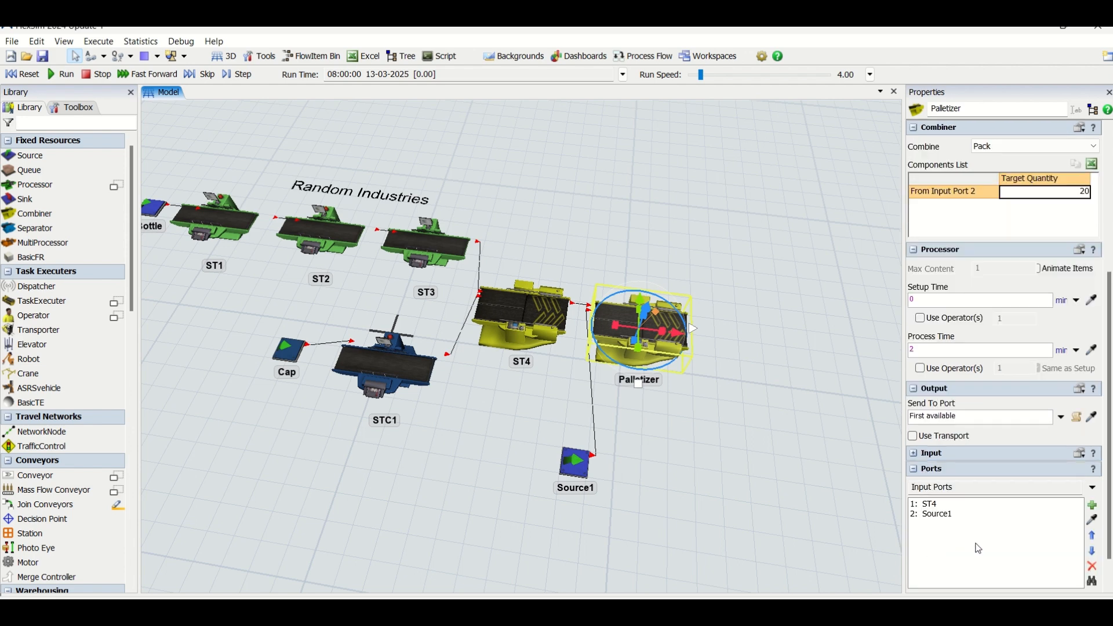
left_click(961, 514)
left_click(1091, 539)
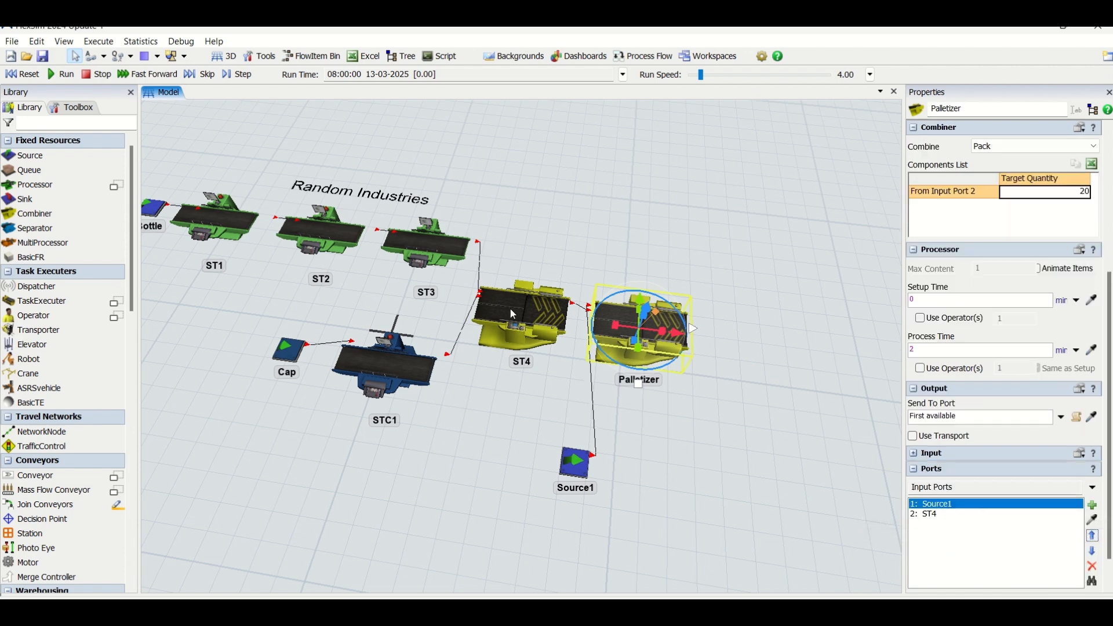
left_click(518, 324)
left_click(718, 391)
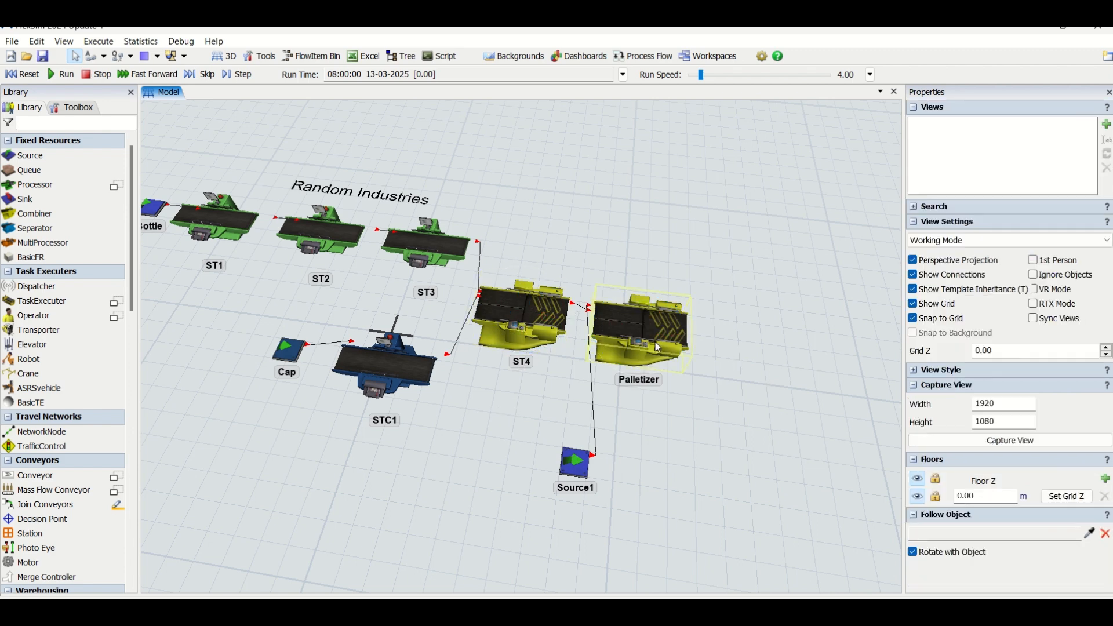
Add a Queue connected after the Palletizer and name it FG Queue
left_click(742, 340)
left_click(766, 374)
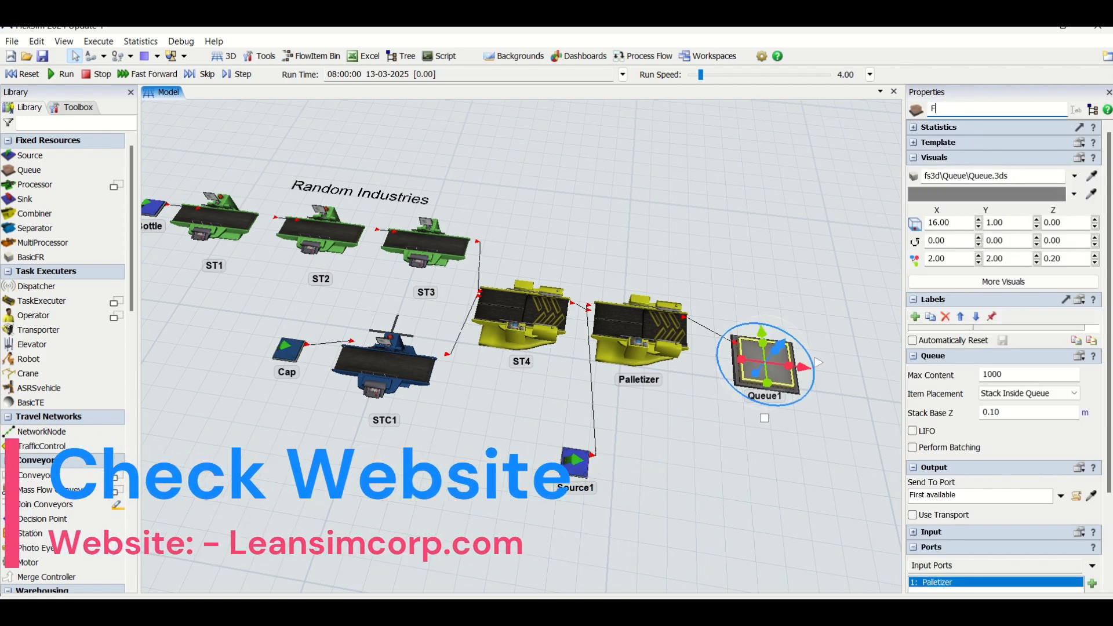
type("FG Queue")
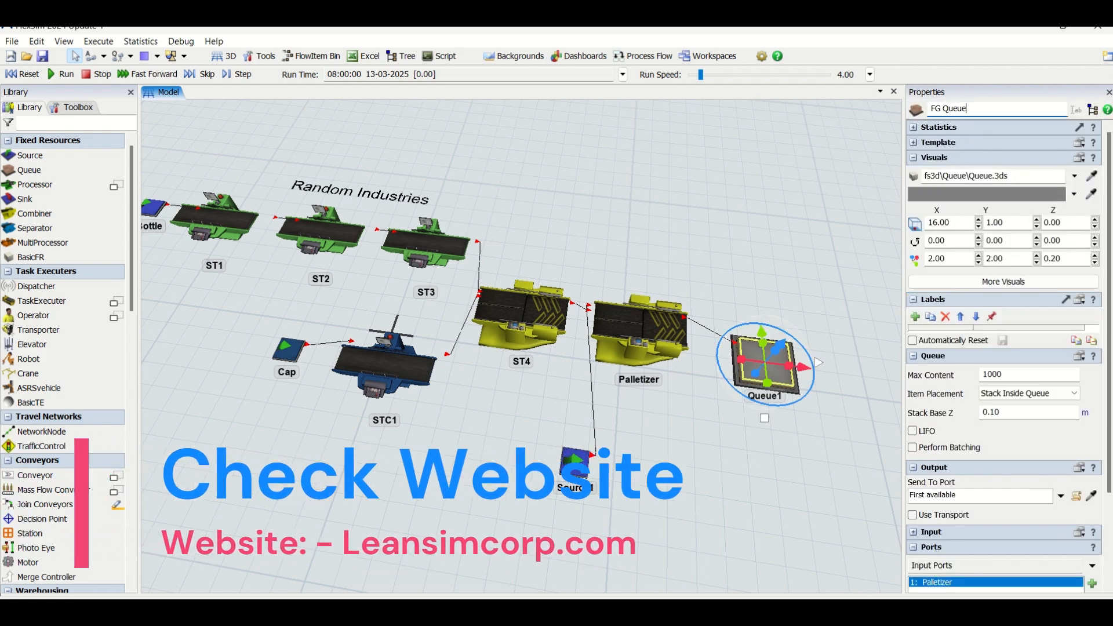
left_click(790, 236)
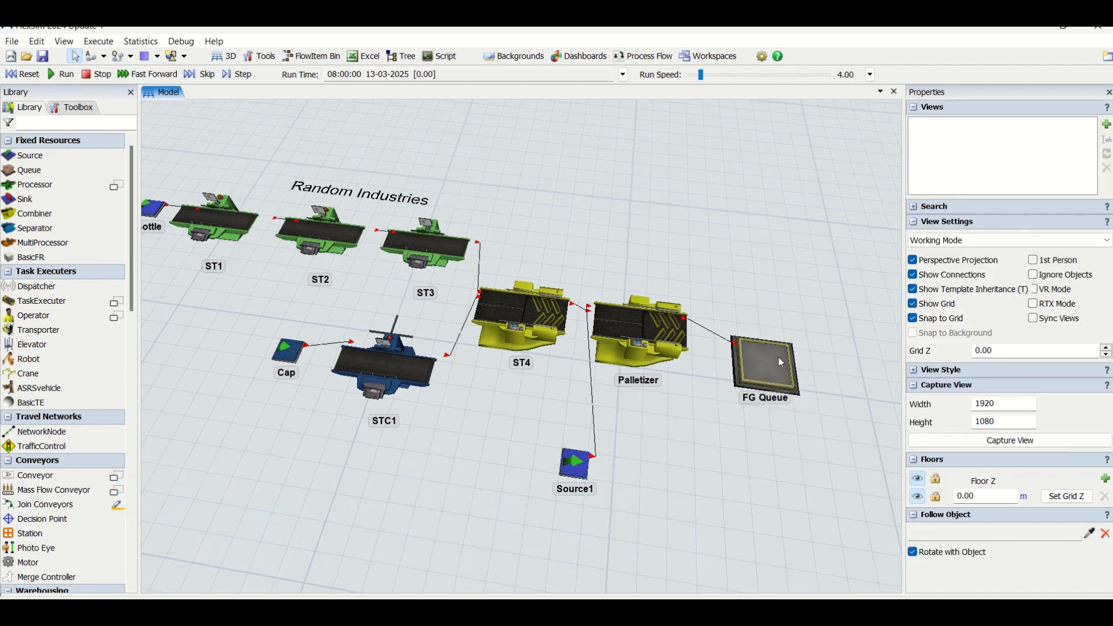
Run the simulation with the run speed raised to 215, and reset the model
right_click_drag(469, 481, 411, 507)
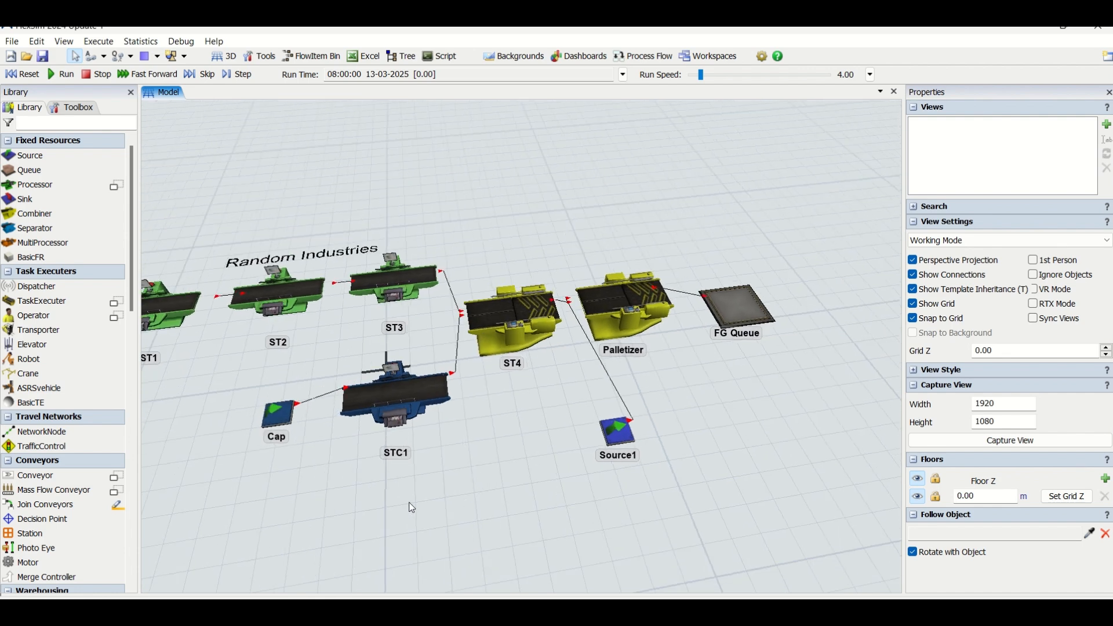
left_click_drag(411, 508, 503, 486)
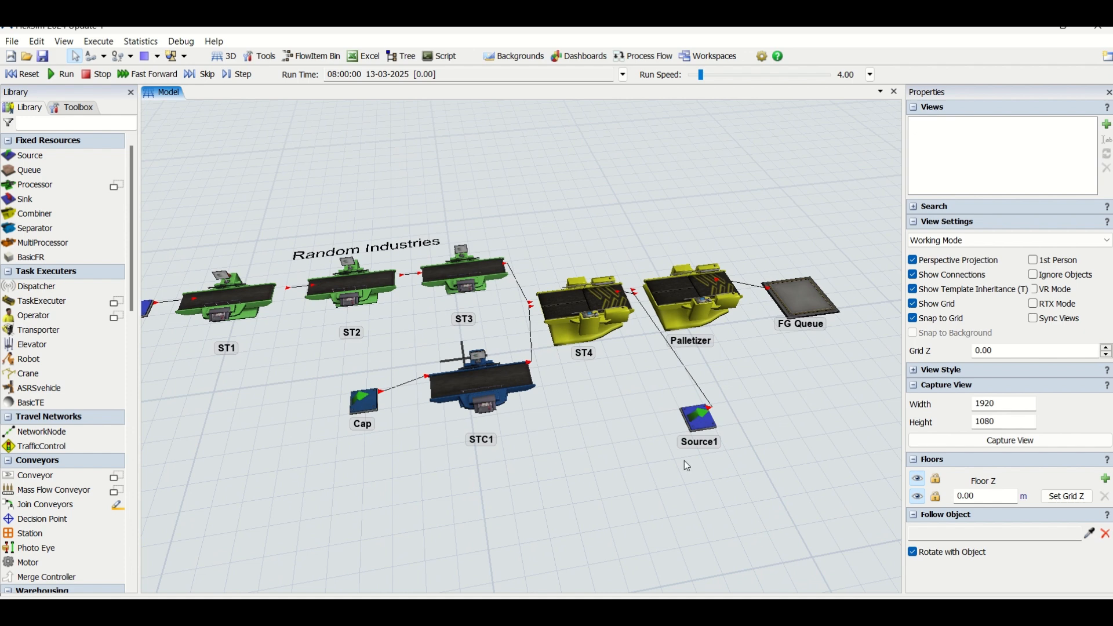
left_click_drag(491, 484, 635, 451)
right_click_drag(635, 450, 630, 448)
right_click_drag(206, 250, 226, 284)
left_click(63, 75)
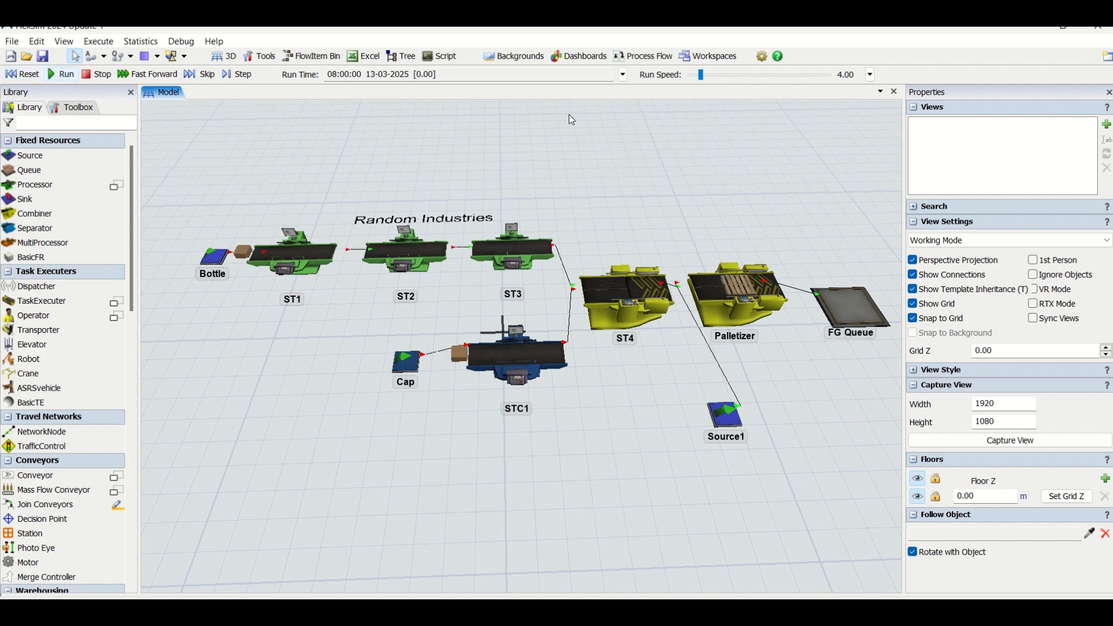
left_click_drag(700, 75, 708, 77)
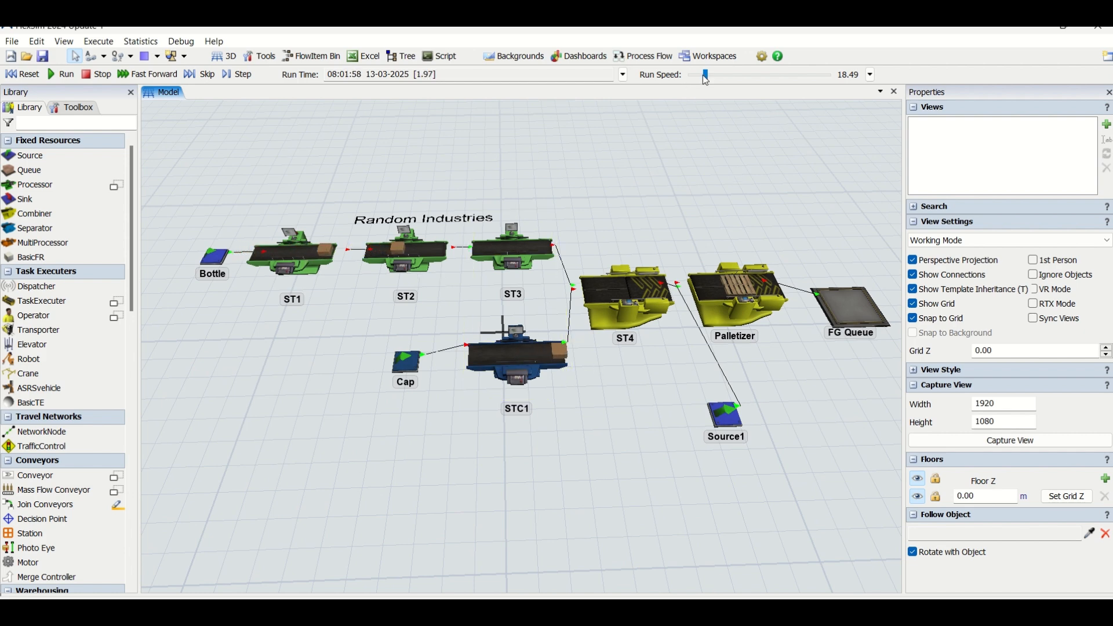
left_click_drag(706, 77, 720, 80)
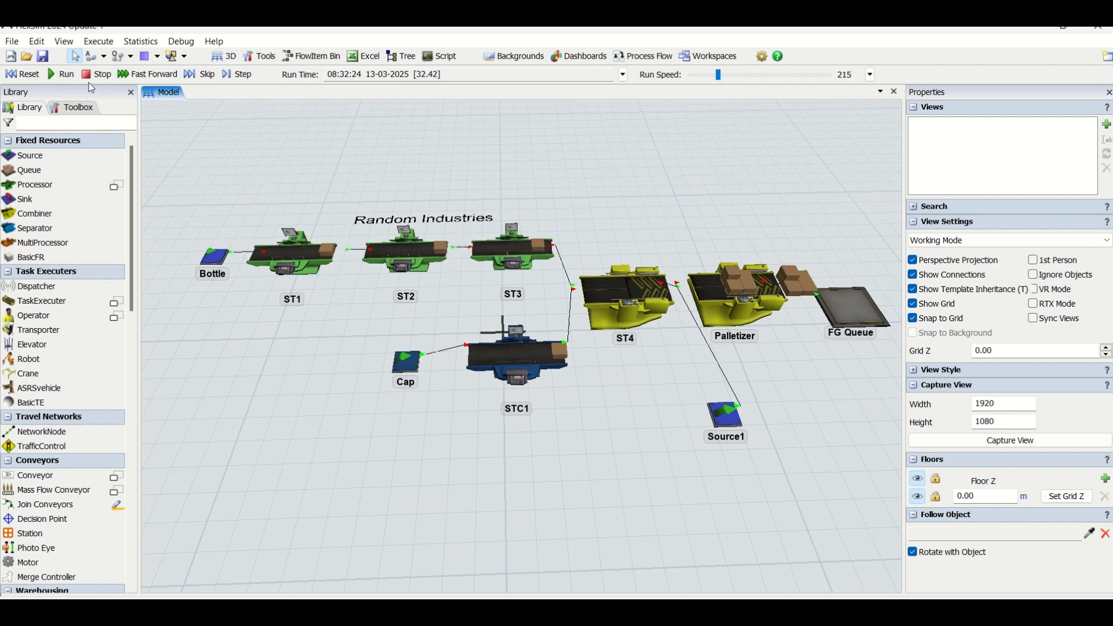
left_click(21, 74)
Set the Bottle source's flow item class to Cylinder and the Cap source's to Sphere
left_click(212, 261)
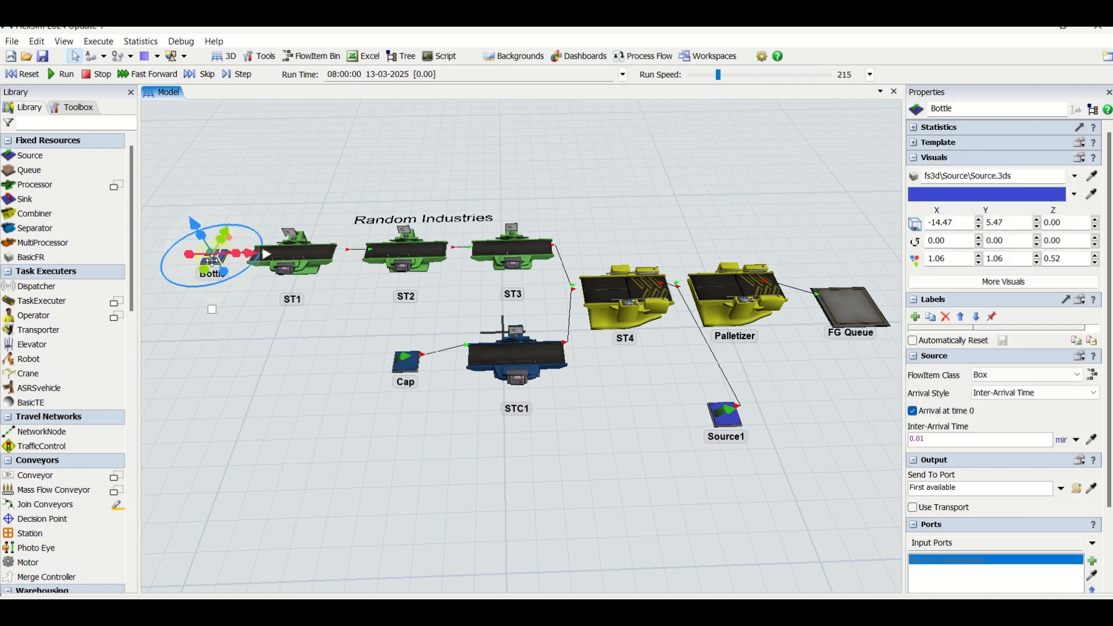
left_click(1079, 375)
left_click(997, 402)
left_click(404, 374)
left_click(1076, 375)
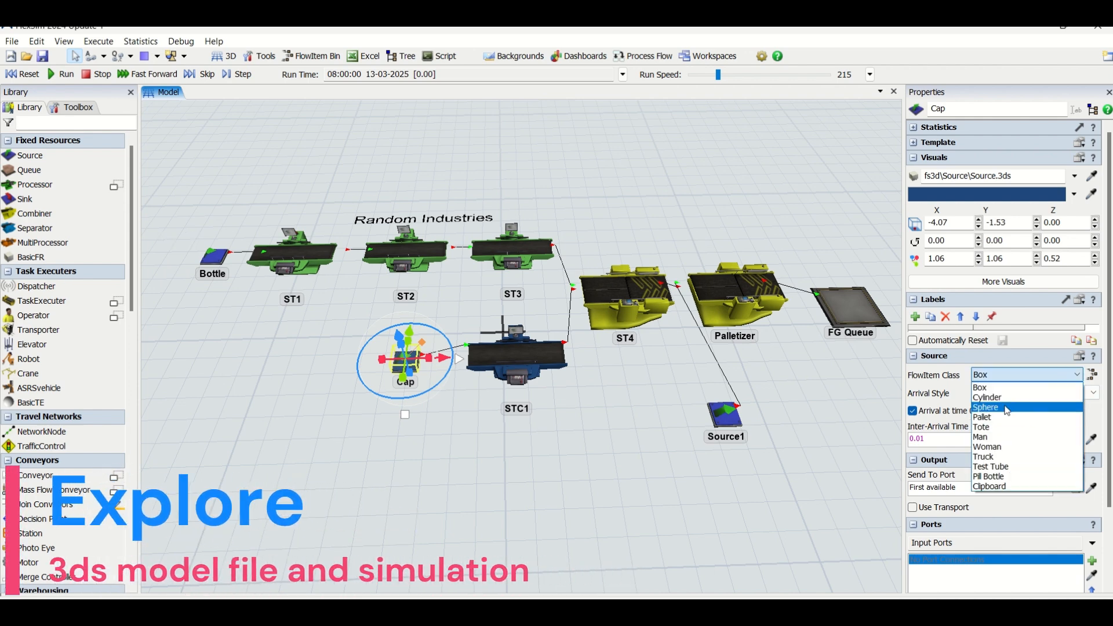
left_click(985, 407)
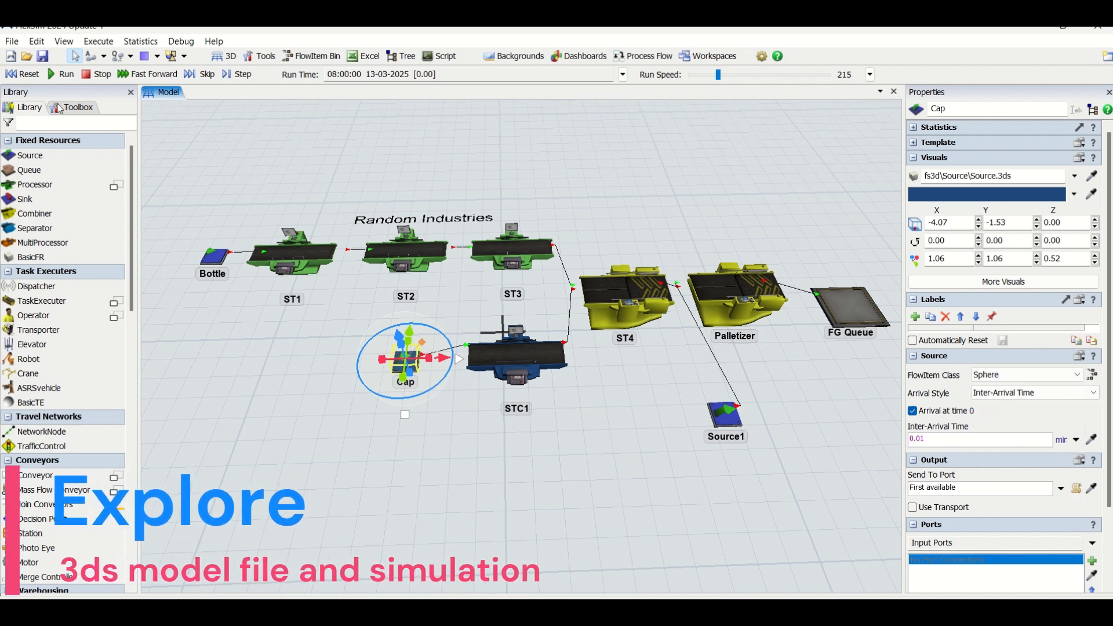
Run the simulation and change ST4's combine mode to Join
left_click(58, 75)
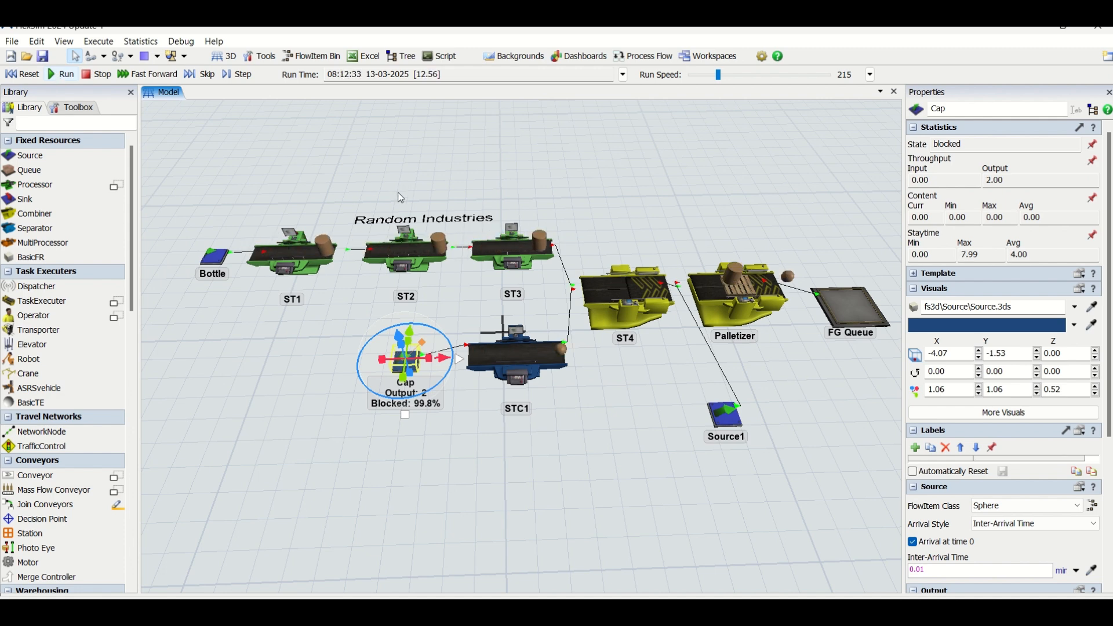
left_click(627, 290)
left_click(627, 292)
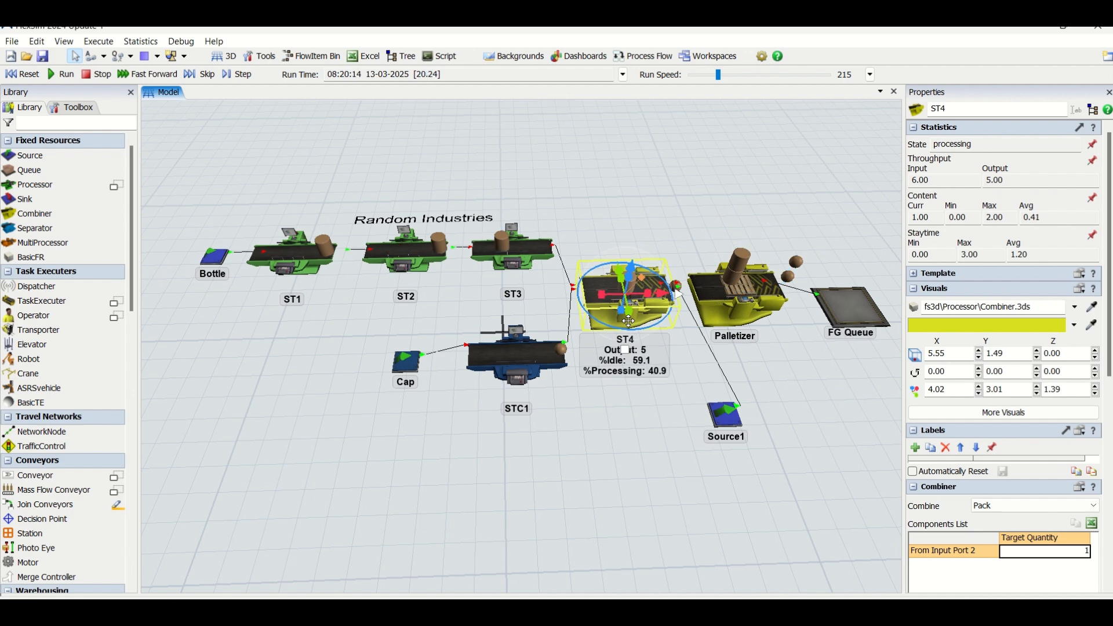
left_click(1064, 506)
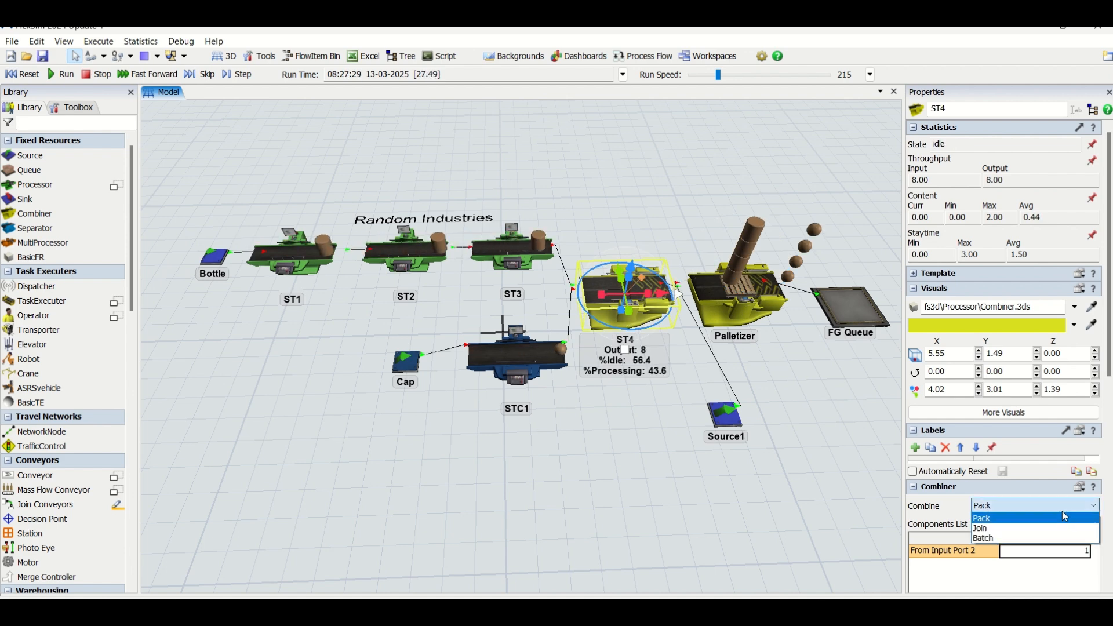
left_click(988, 528)
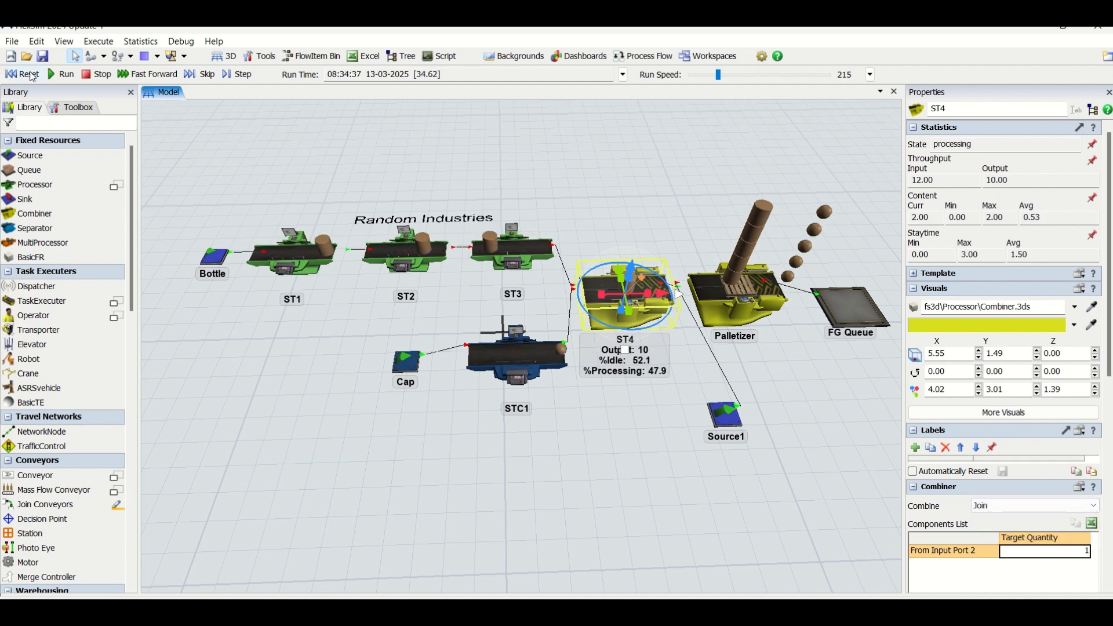
Reset the model and rerun the simulation to check how ST4 joins the bottles and caps
left_click(22, 74)
left_click(62, 74)
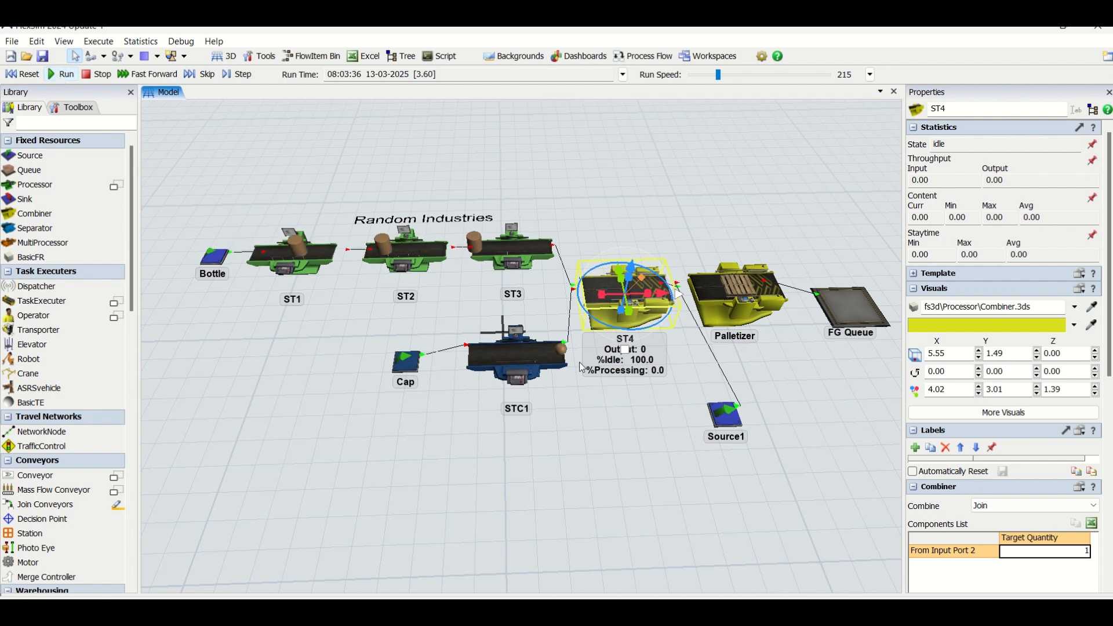
left_click(614, 444)
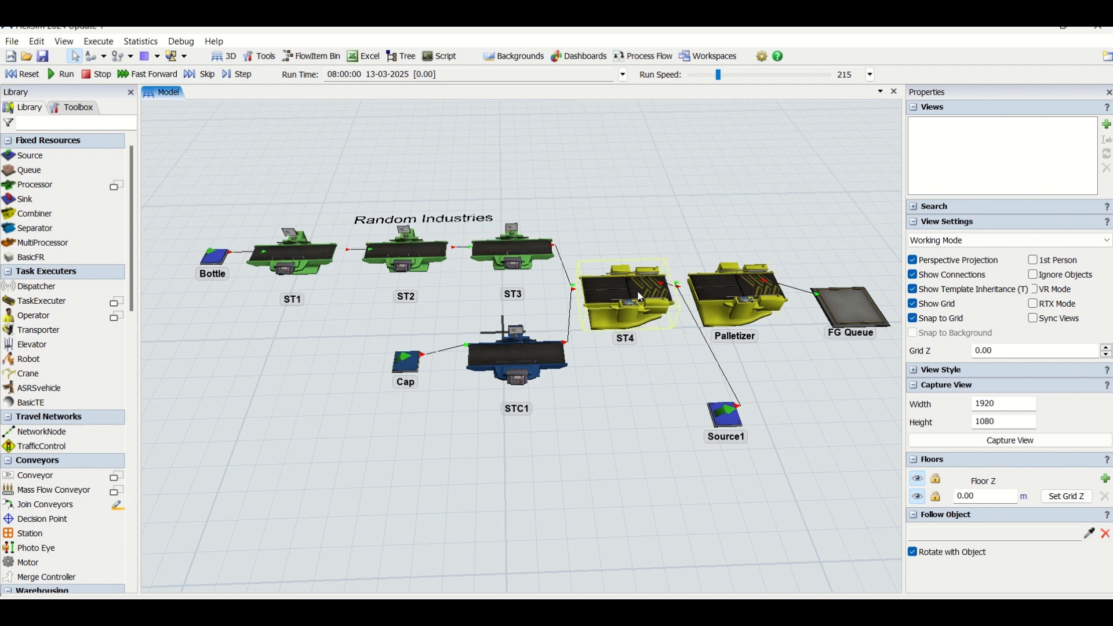
Change ST4's combine mode to Batch and run the simulation again
left_click(640, 296)
left_click(1034, 374)
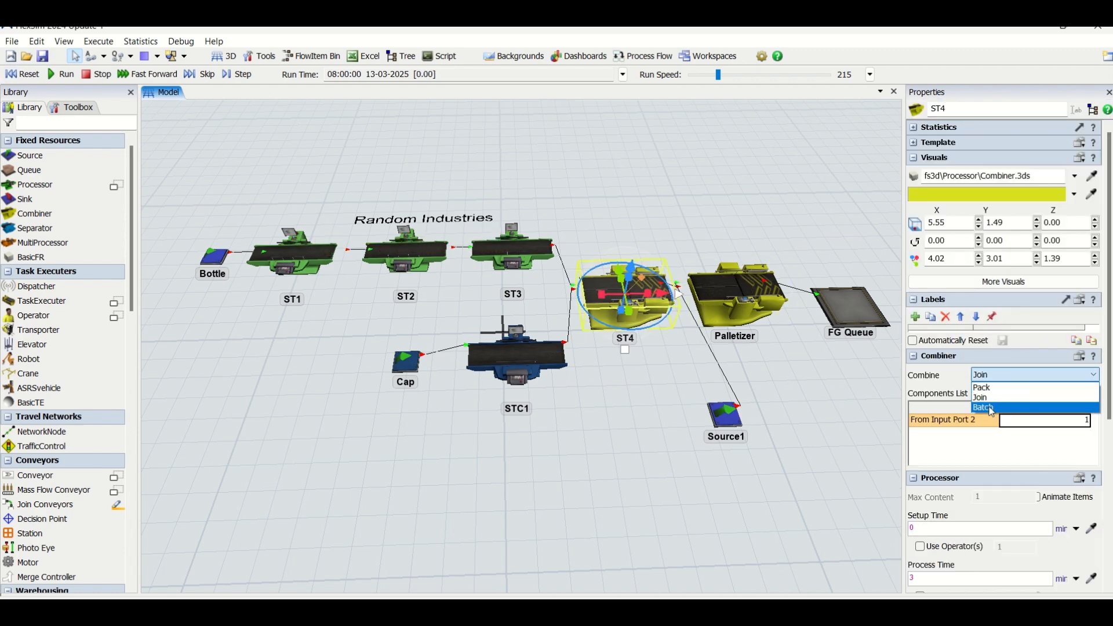
left_click(985, 397)
left_click(64, 74)
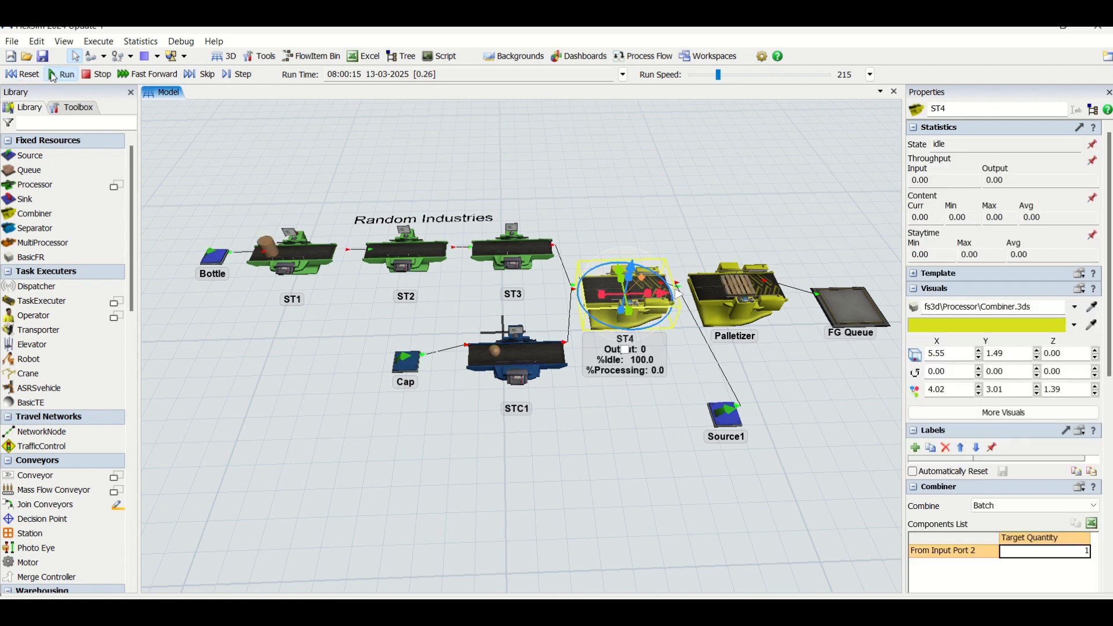
Watch the running simulation to check how ST4 passes batched bottles and caps on to the Palletizer
left_click(712, 474)
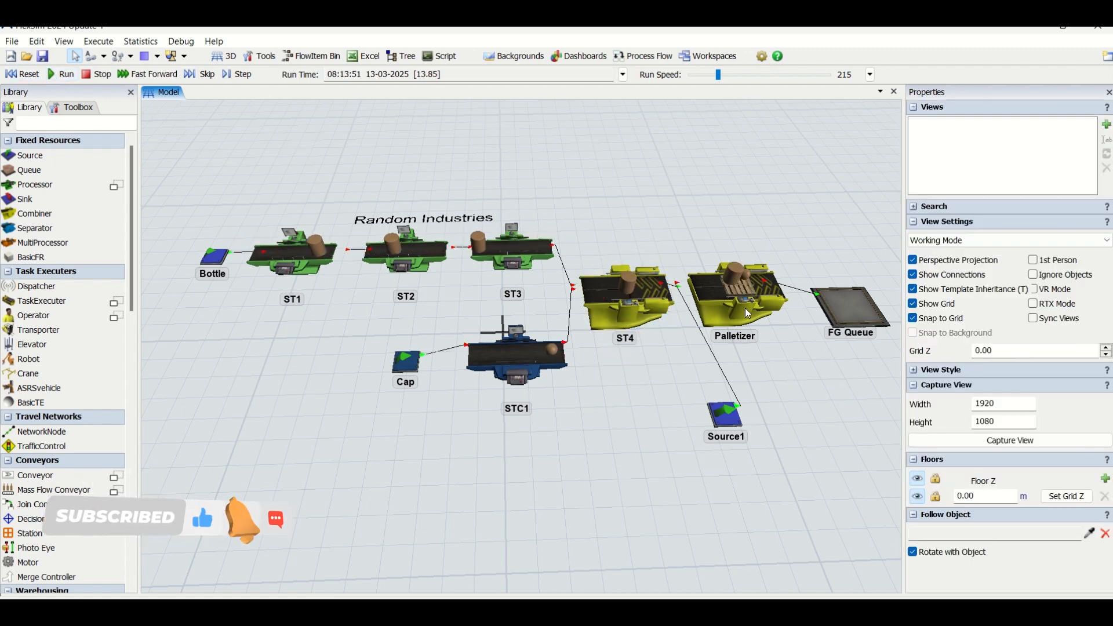
scroll(752, 279, "up", 3)
mouse_move(789, 436)
right_mouse_down()
mouse_move(757, 411)
mouse_move(789, 430)
right_mouse_up()
scroll(792, 429, "down", 2)
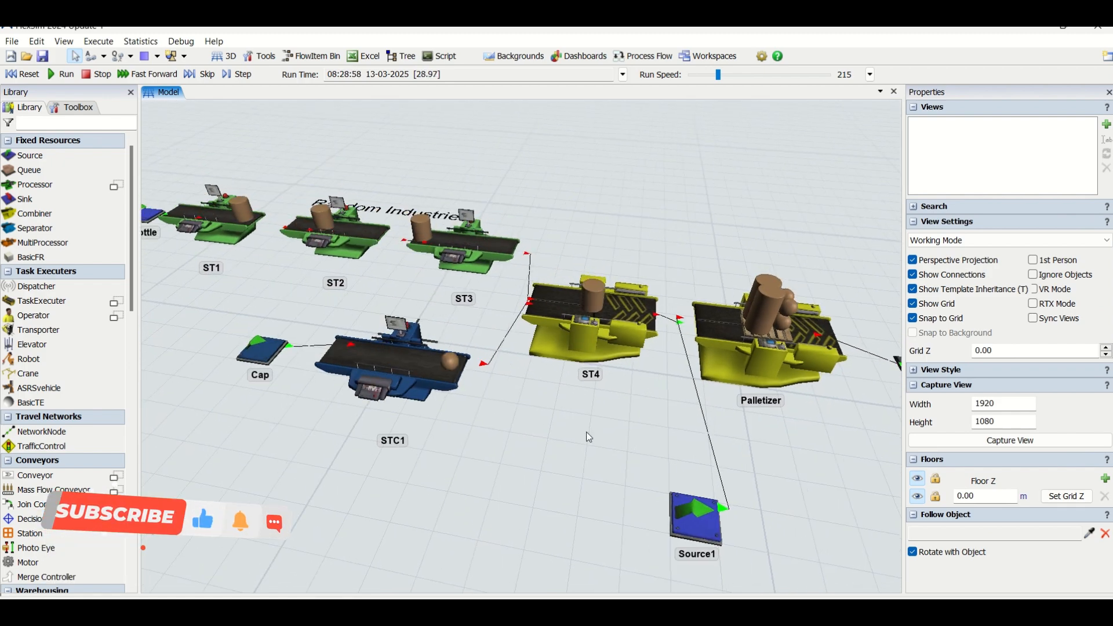
scroll(589, 433, "down", 5)
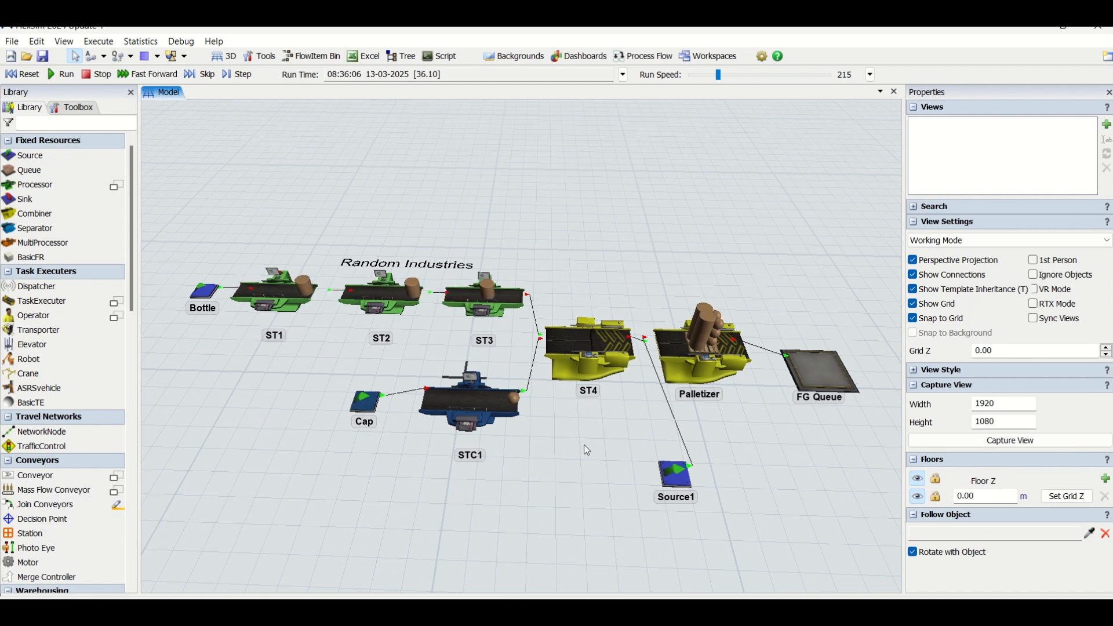
left_click_drag(583, 444, 598, 444)
Reset the model and set ST4's combine mode back to Join
left_click(19, 74)
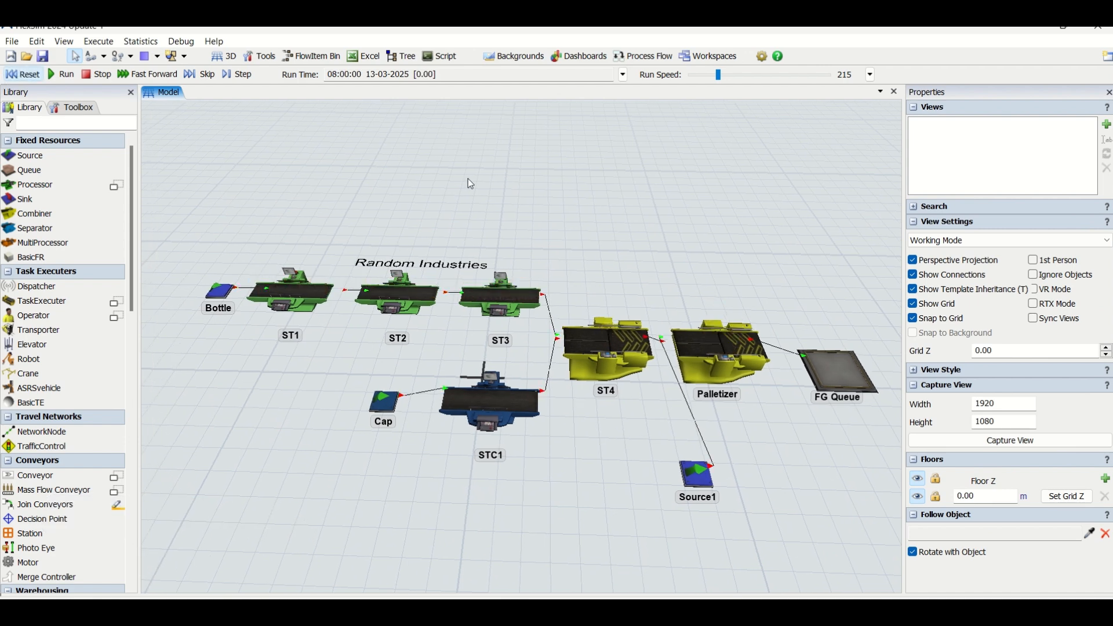
left_click(613, 344)
left_click(1035, 374)
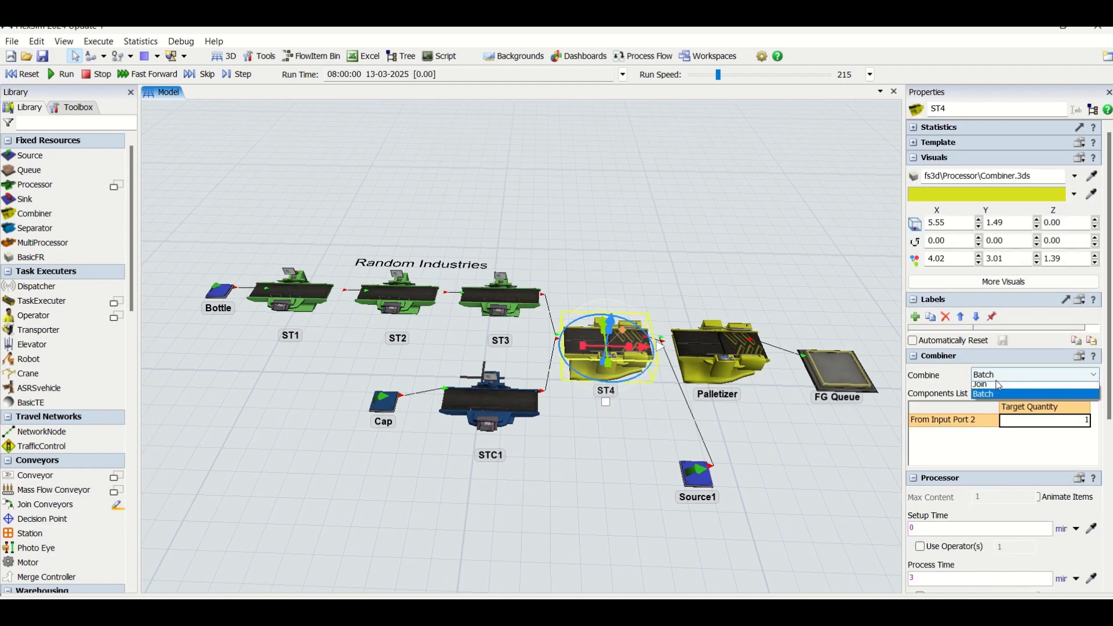
left_click(991, 397)
left_click(513, 372)
Expand the FlowItem Bin to examine the available flow item types
scroll(513, 372, "down", 2)
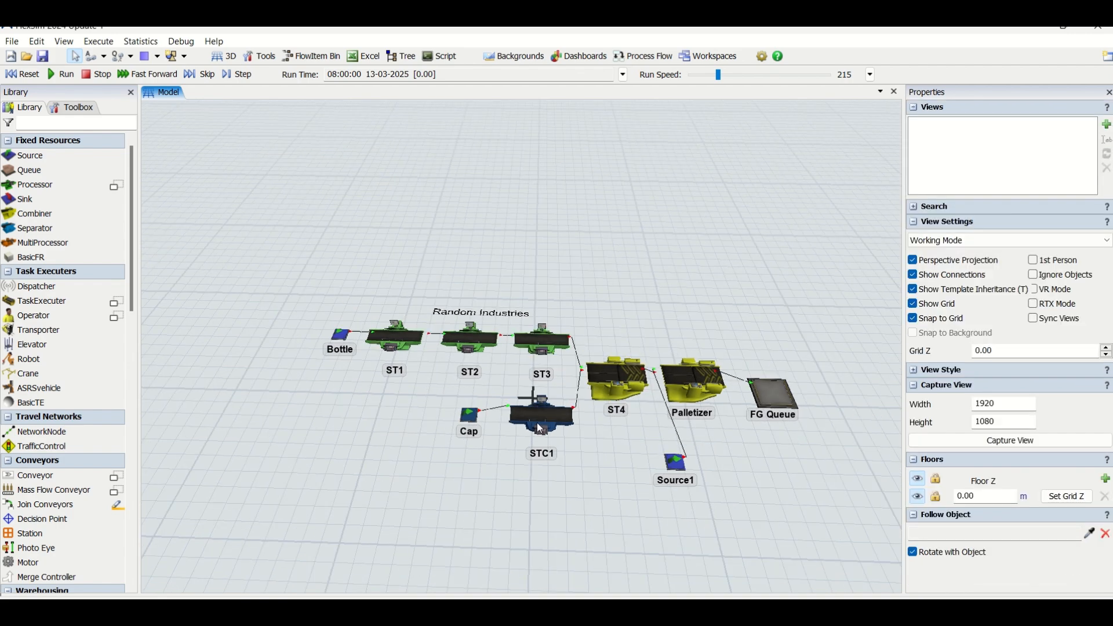
scroll(513, 372, "up", 3)
scroll(513, 372, "down", 2)
scroll(465, 341, "up", 1)
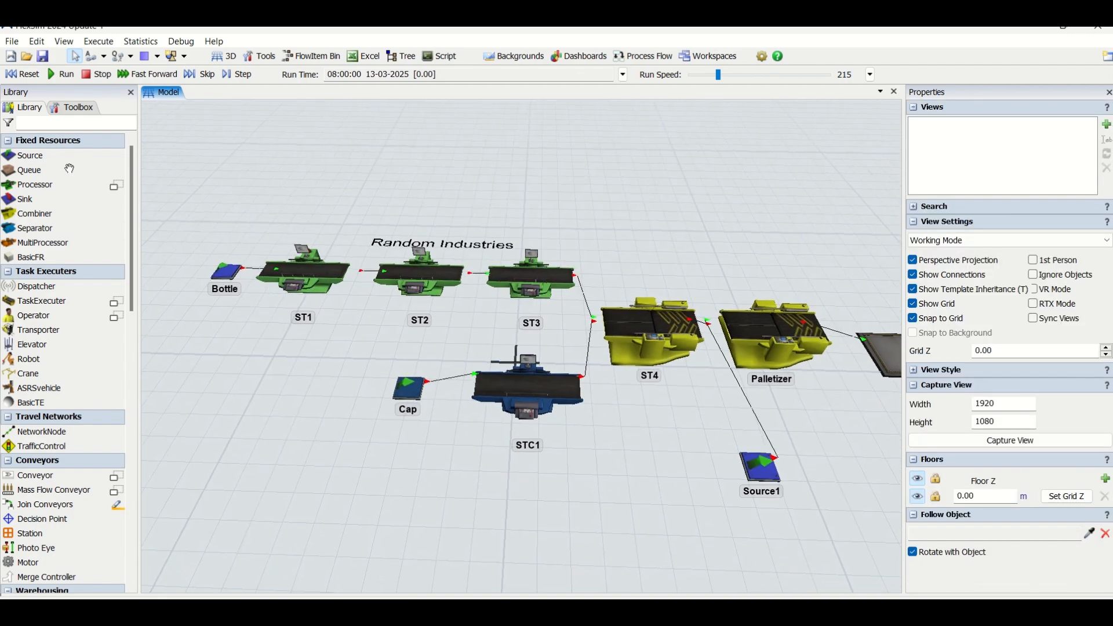
left_click(73, 108)
left_click(26, 108)
left_click(81, 110)
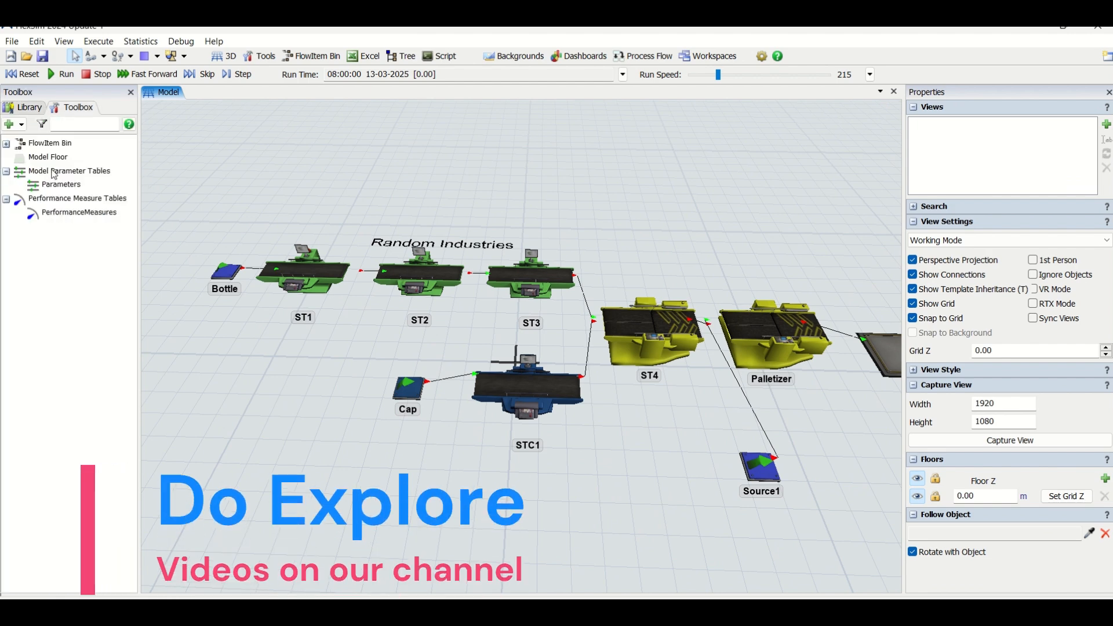
left_click(6, 144)
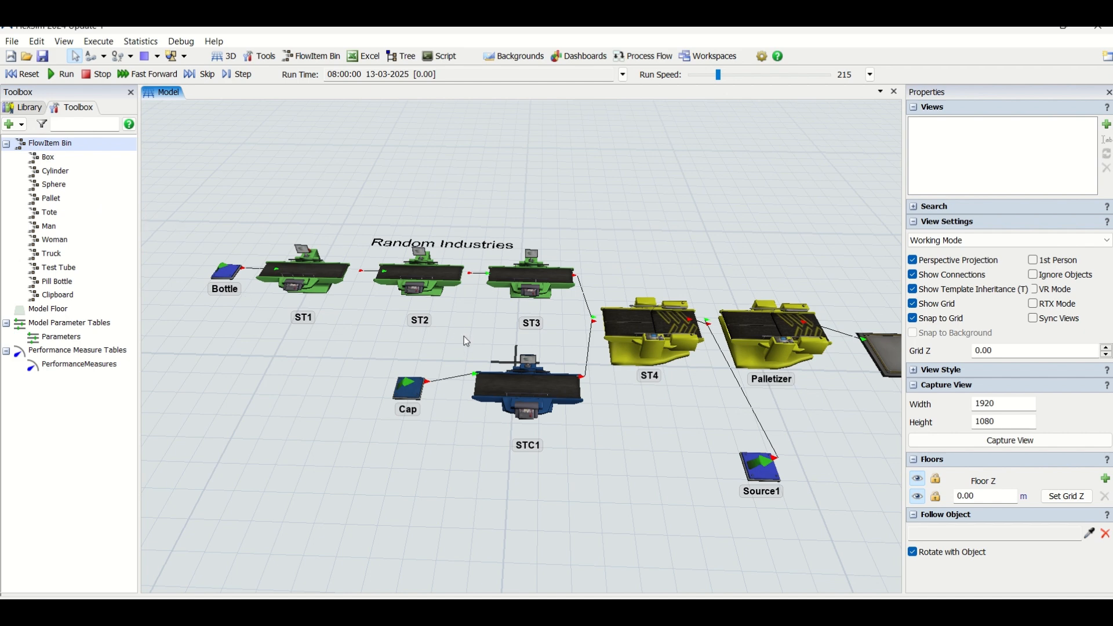
Enable a stop time for the simulation run and set it to 1440 minutes
right_click_drag(464, 336, 363, 439)
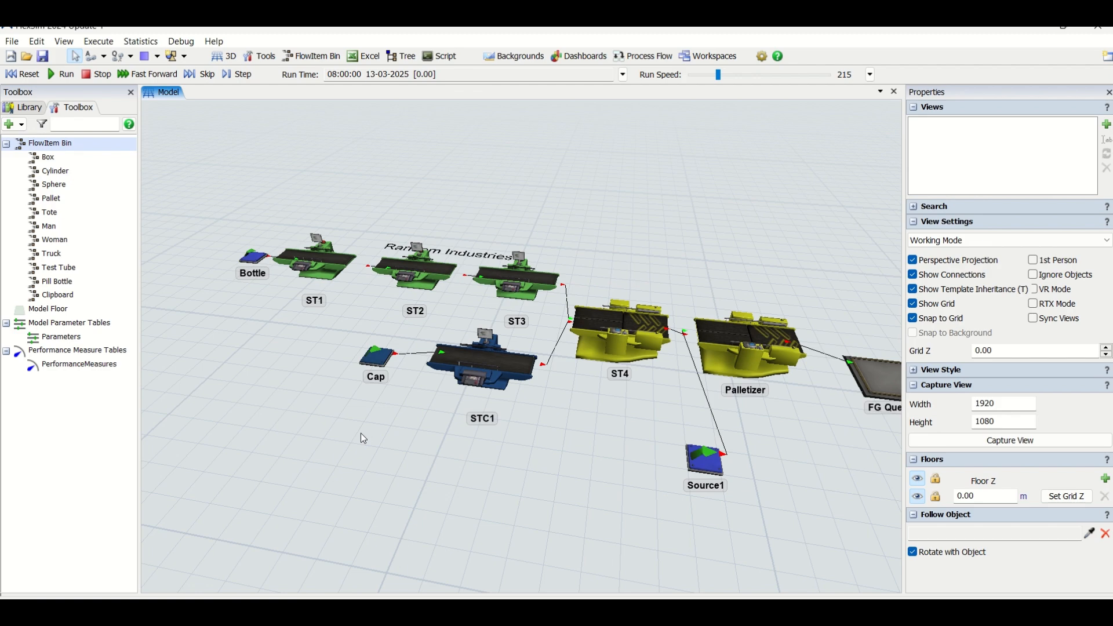
right_click_drag(323, 325, 337, 335)
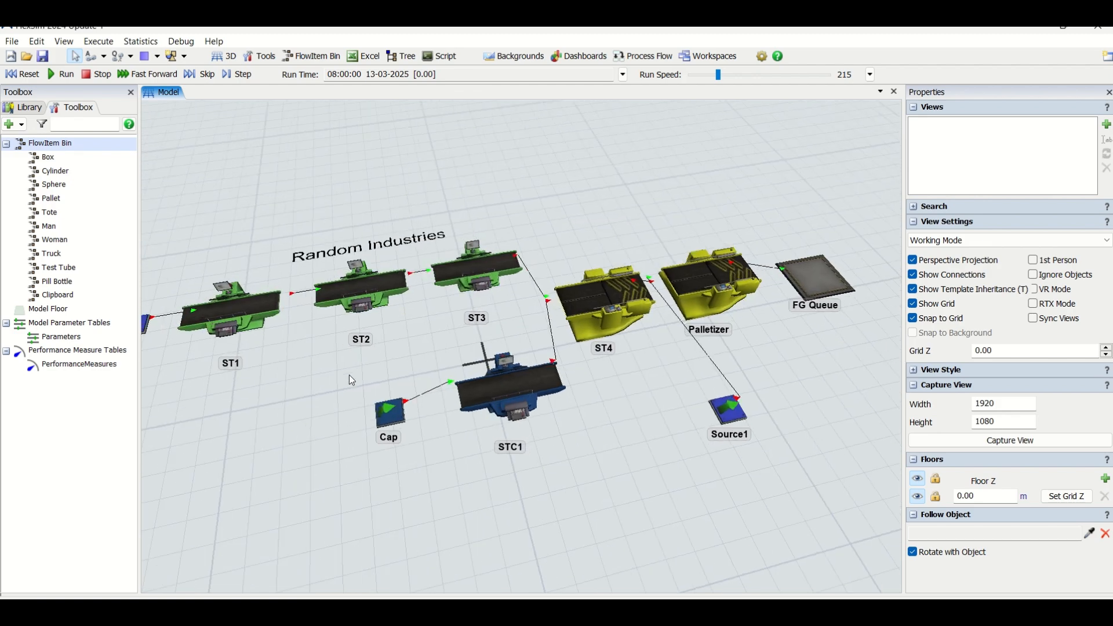
right_click_drag(352, 381, 343, 364)
left_click(623, 74)
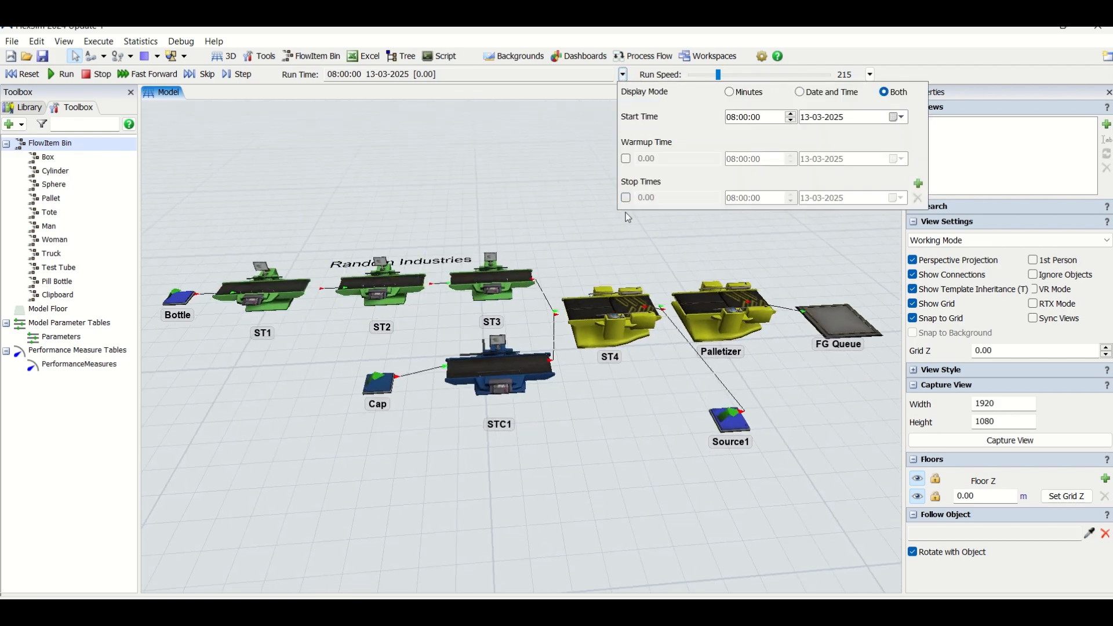
left_click(625, 197)
key("Tab")
type("1440")
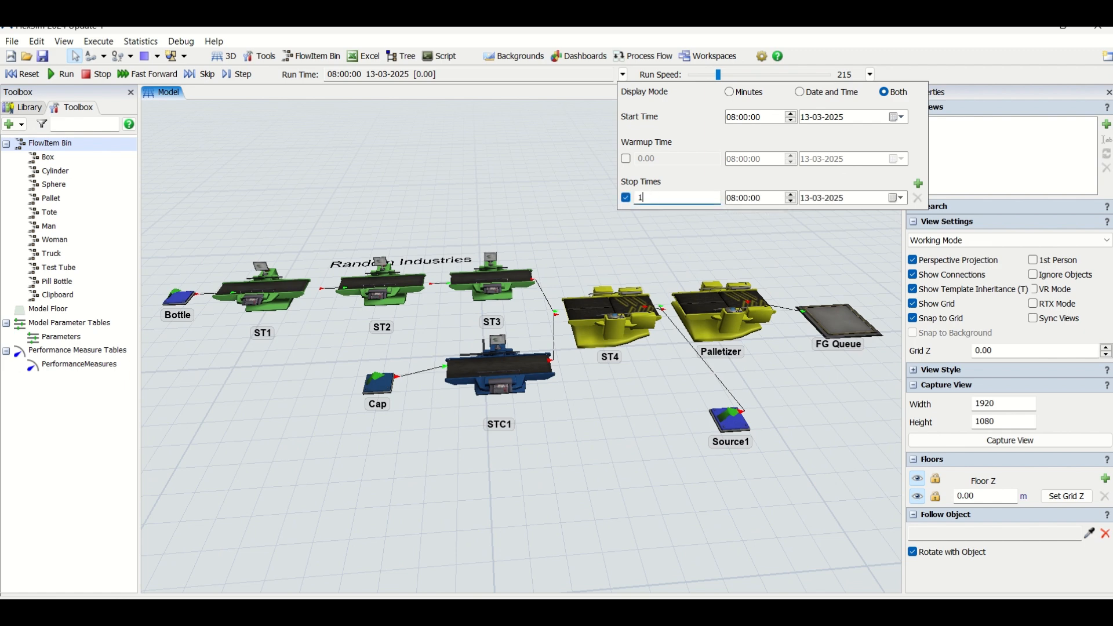
left_click(510, 194)
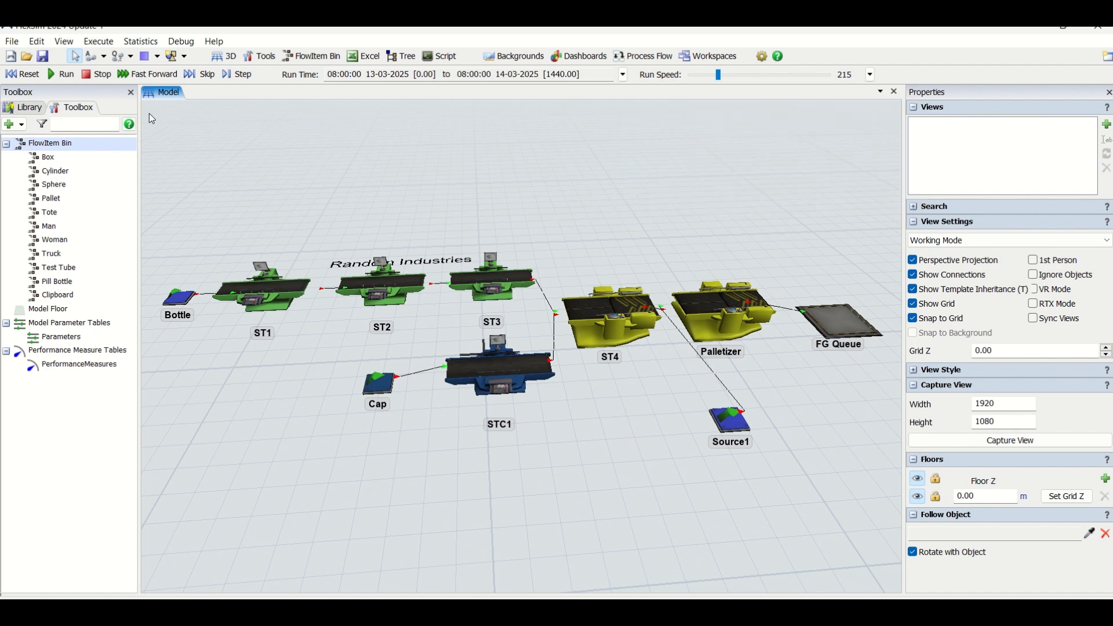
Run the simulation to its stop time, raising the run speed to Max
left_click(62, 74)
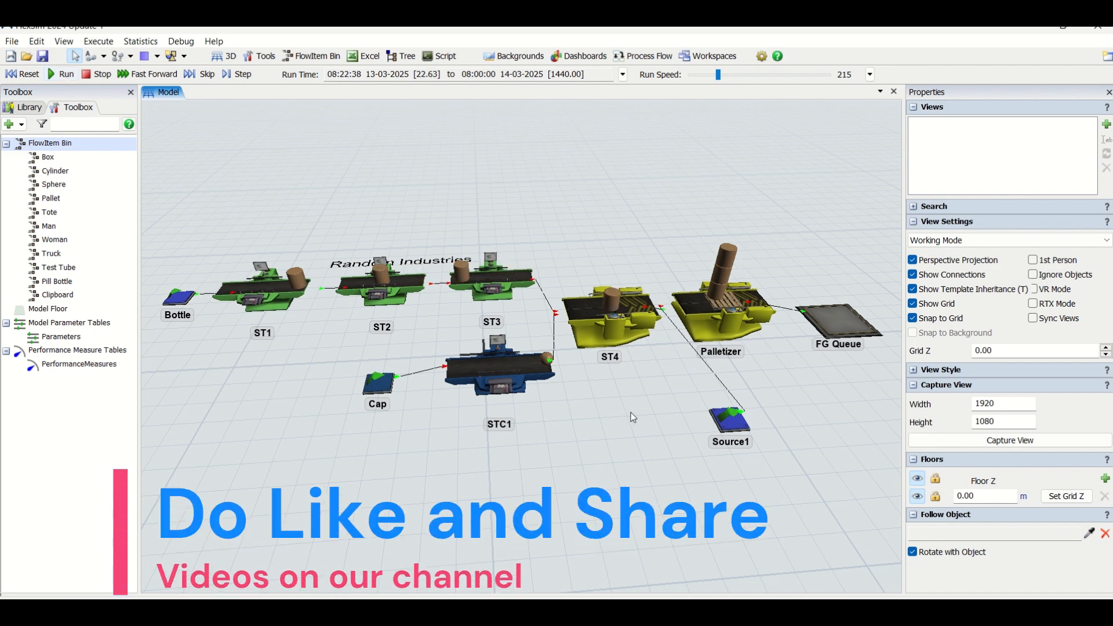
left_click_drag(602, 427, 492, 451)
left_click_drag(701, 411, 639, 420)
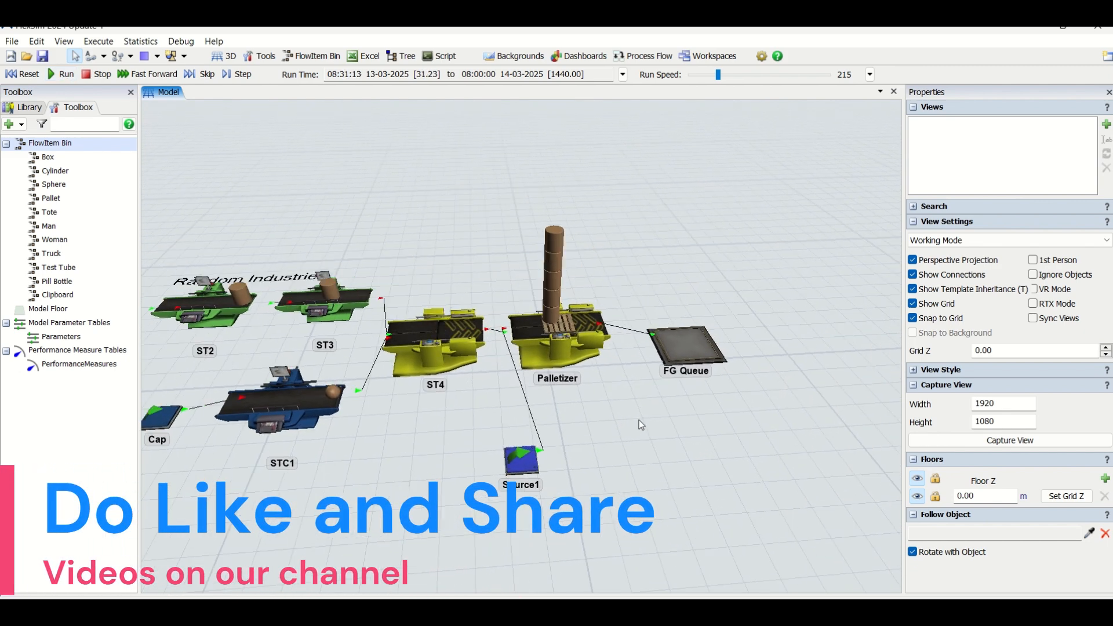
scroll(637, 420, "down", 2)
left_click_drag(716, 77, 761, 80)
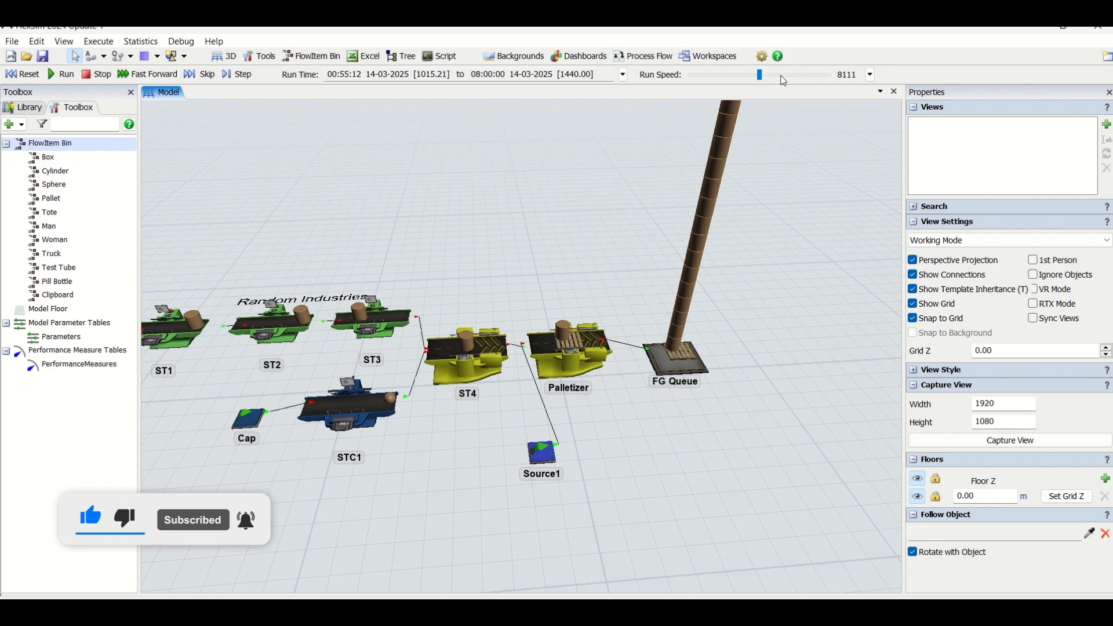
left_click_drag(759, 75, 847, 81)
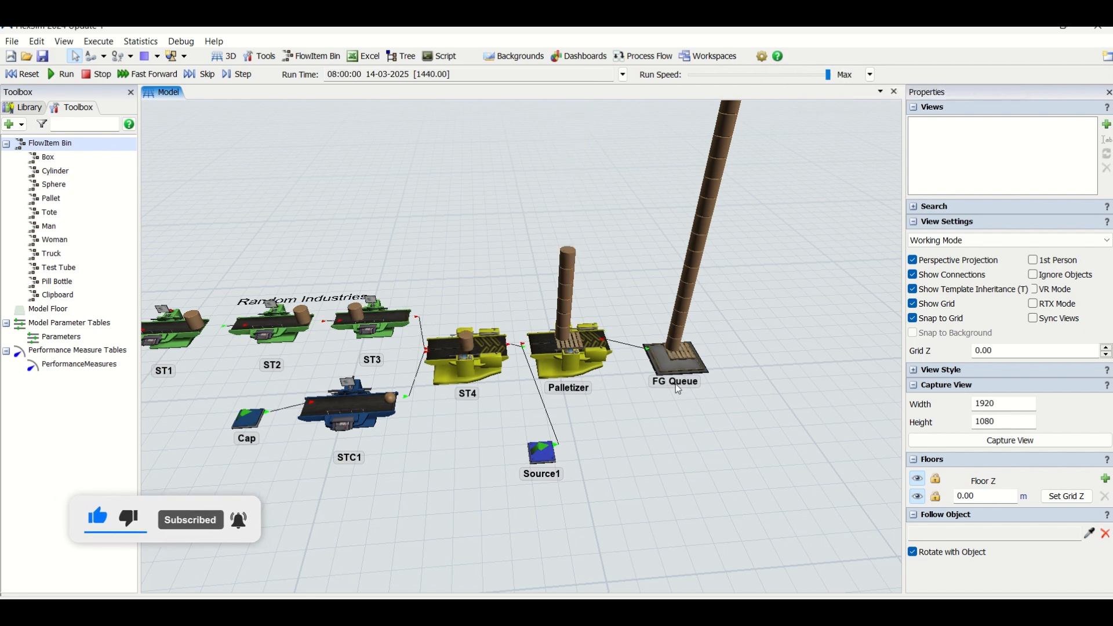
Check the throughput and content statistics of the FG Queue and the Palletizer
left_click(661, 365)
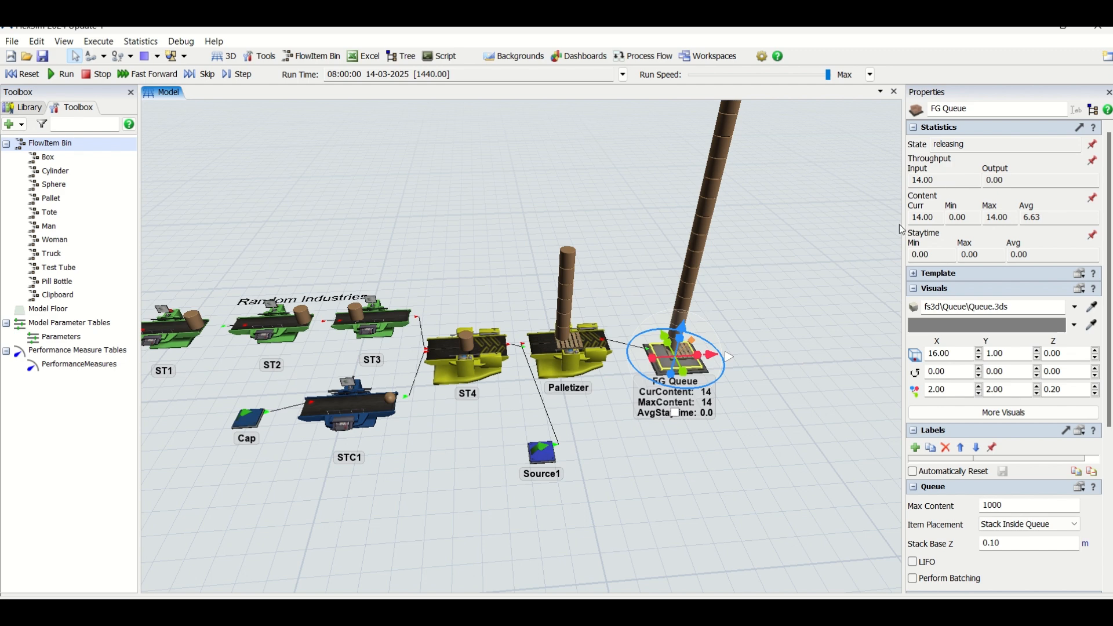
double_click(928, 180)
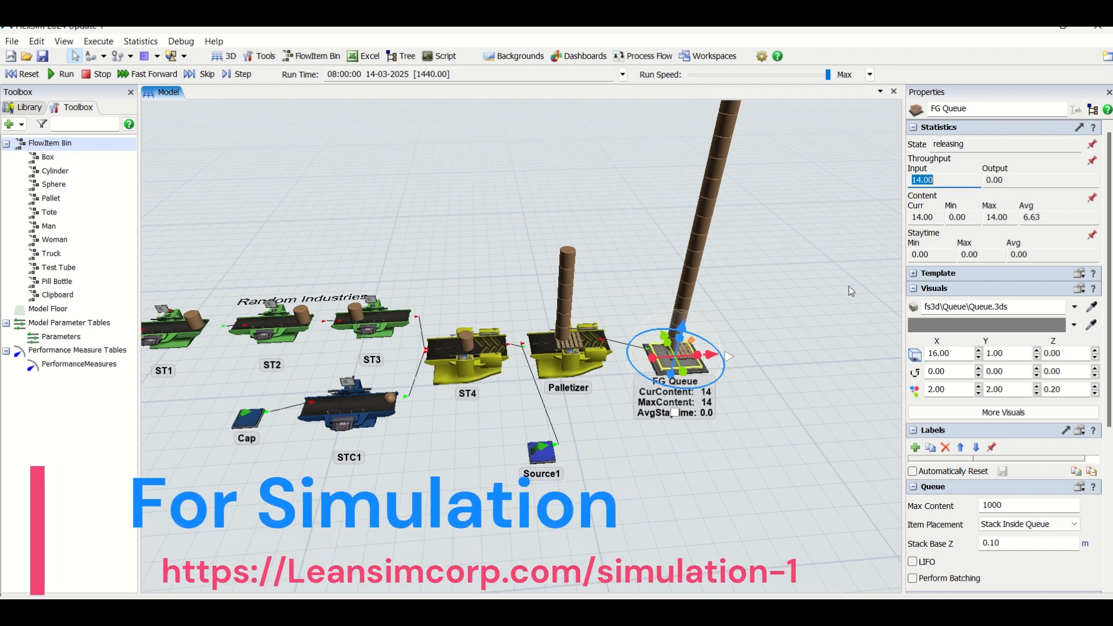
left_click(695, 366)
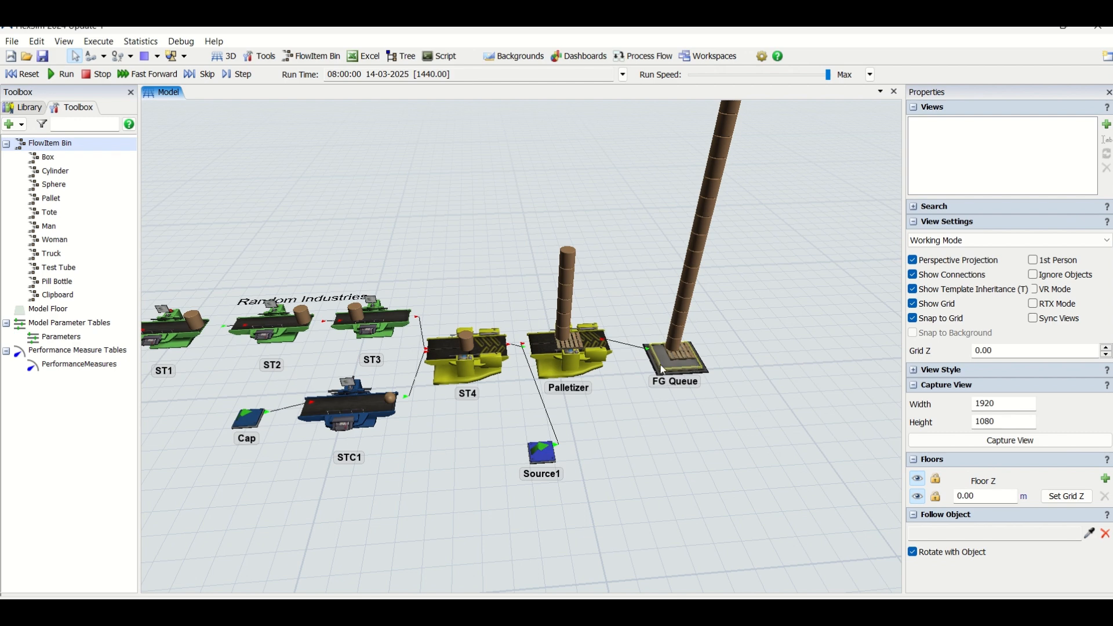
left_click(603, 357)
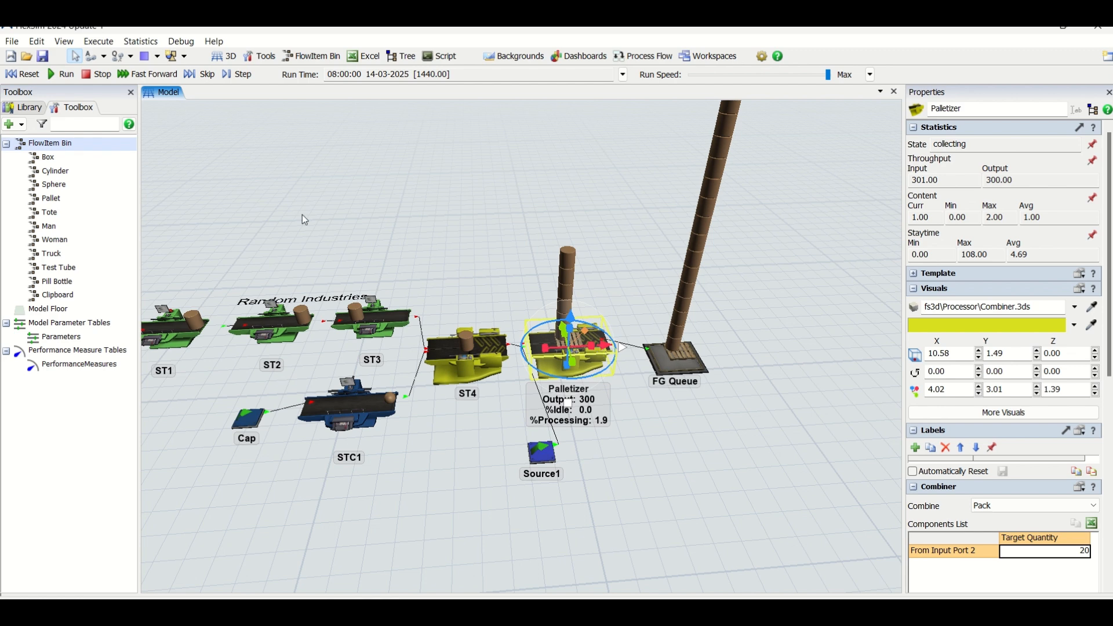
left_click(657, 364)
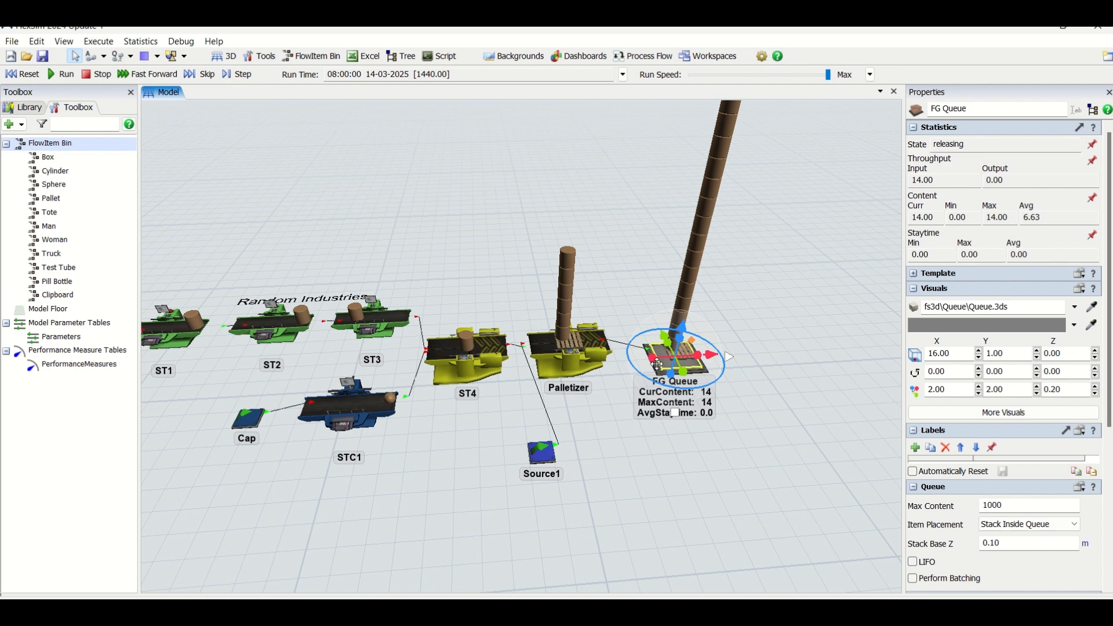
Compare the throughput statistics of ST3, the Palletizer and ST4
left_click(380, 318)
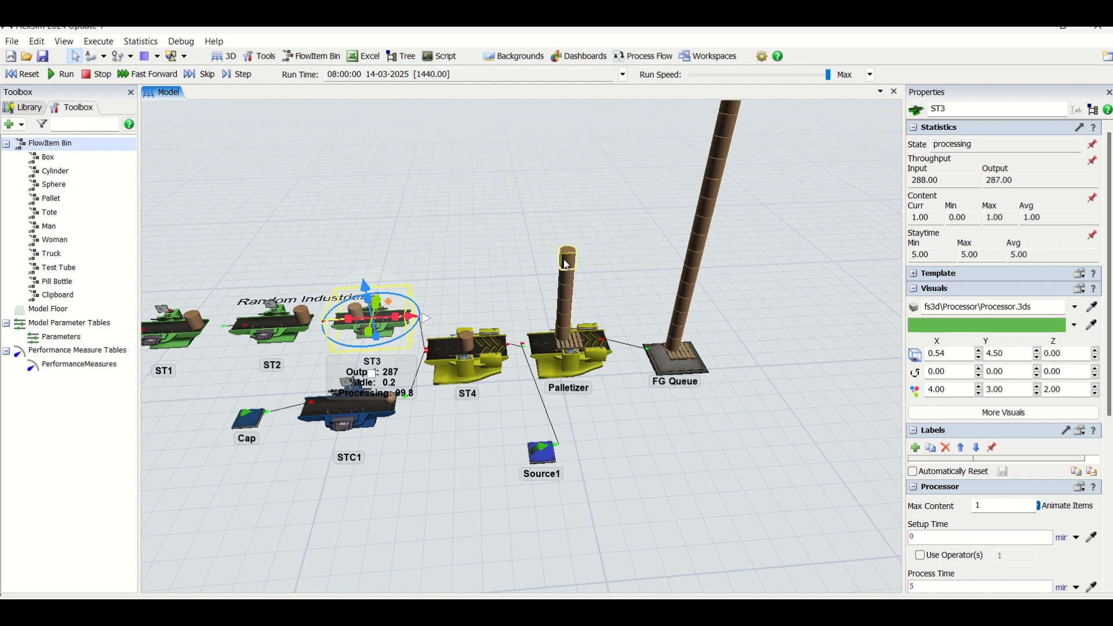
left_click(396, 319)
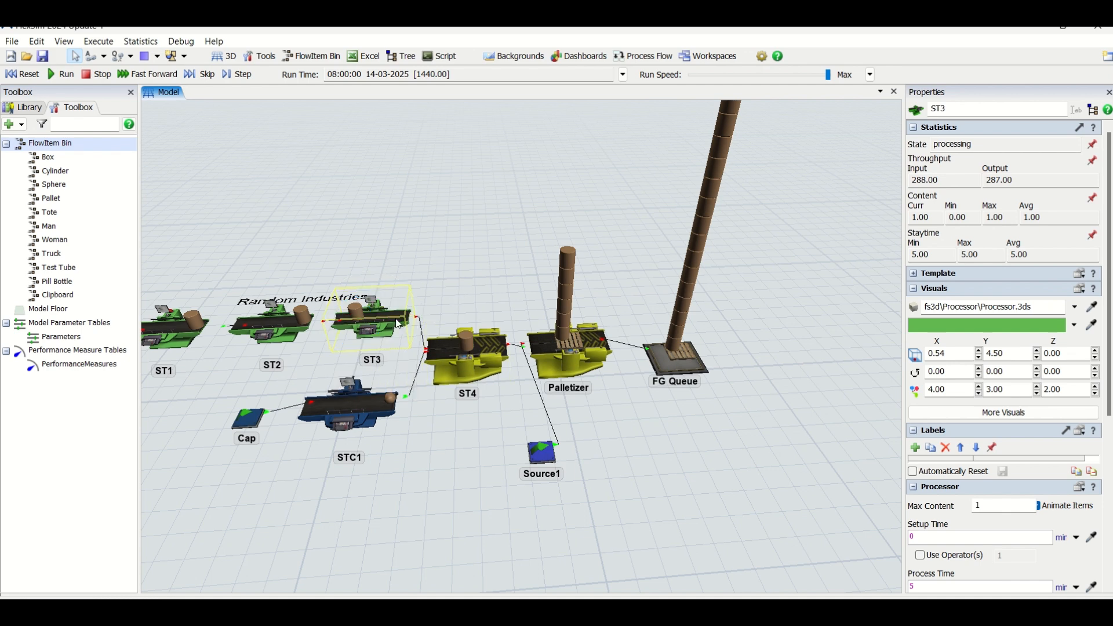
left_click(396, 319)
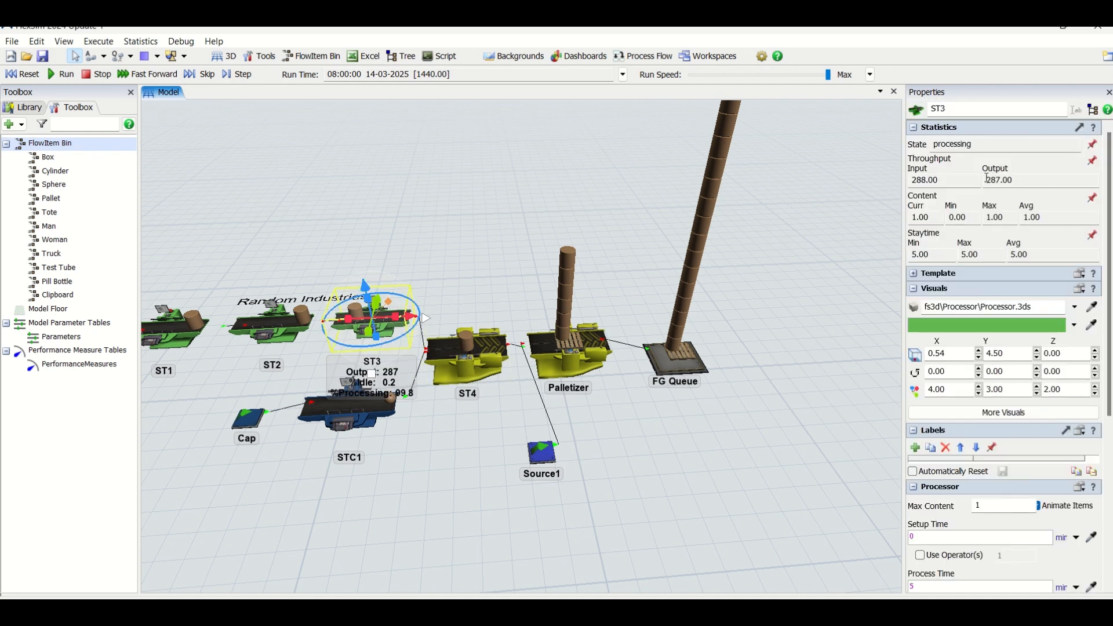
left_click_drag(986, 178, 1031, 178)
left_click(554, 366)
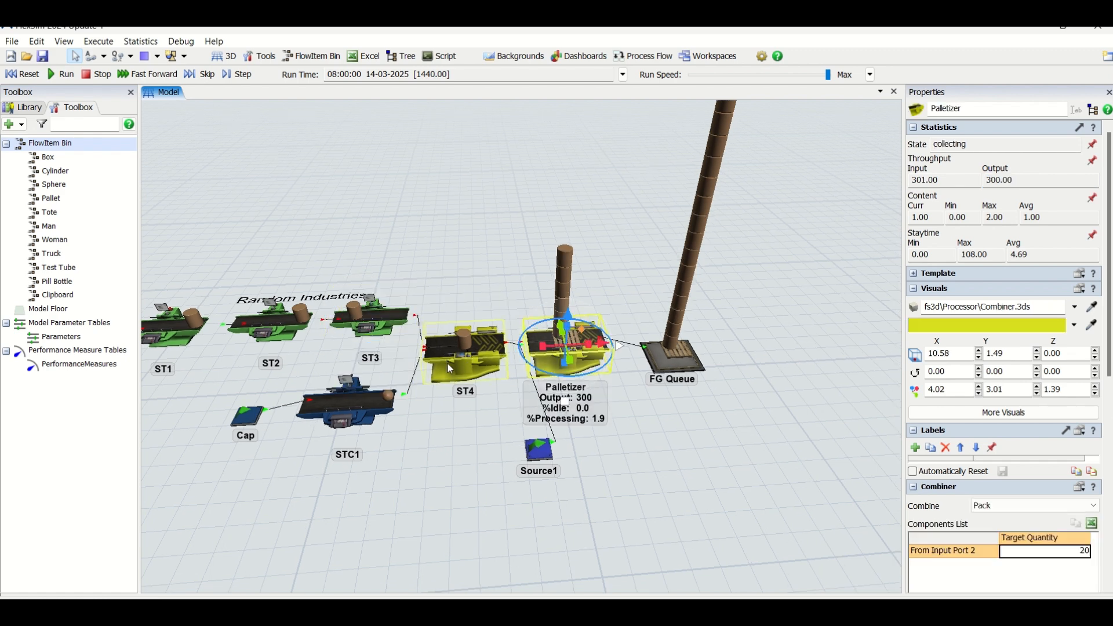
left_click(447, 362)
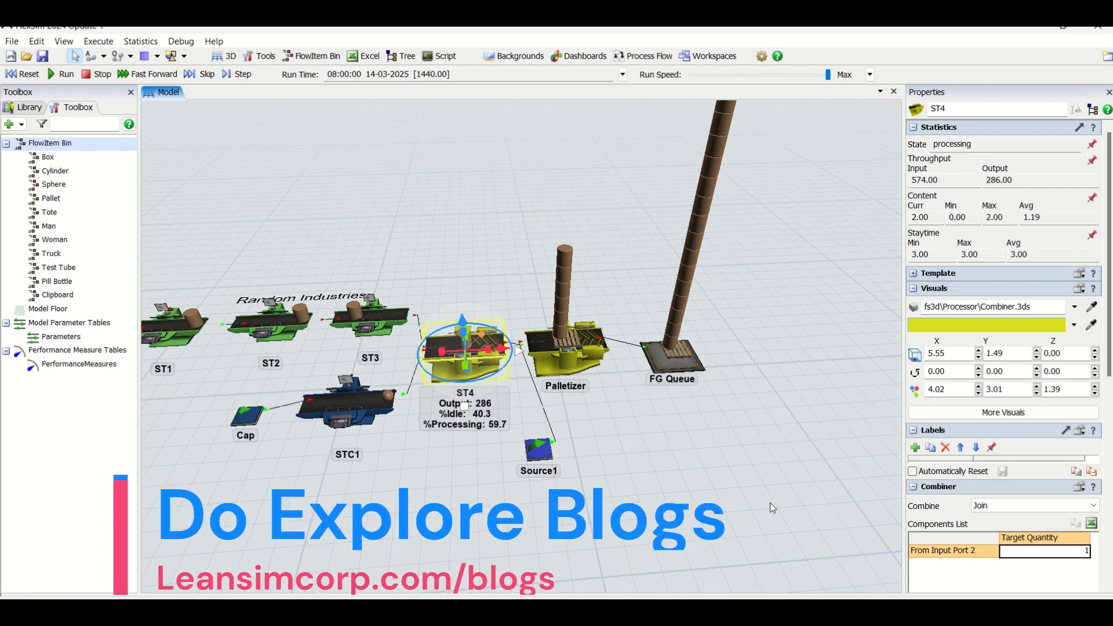
Add a text object to the floor in front of the FG Queue and select it
left_click(698, 402)
scroll(694, 400, "up", 5)
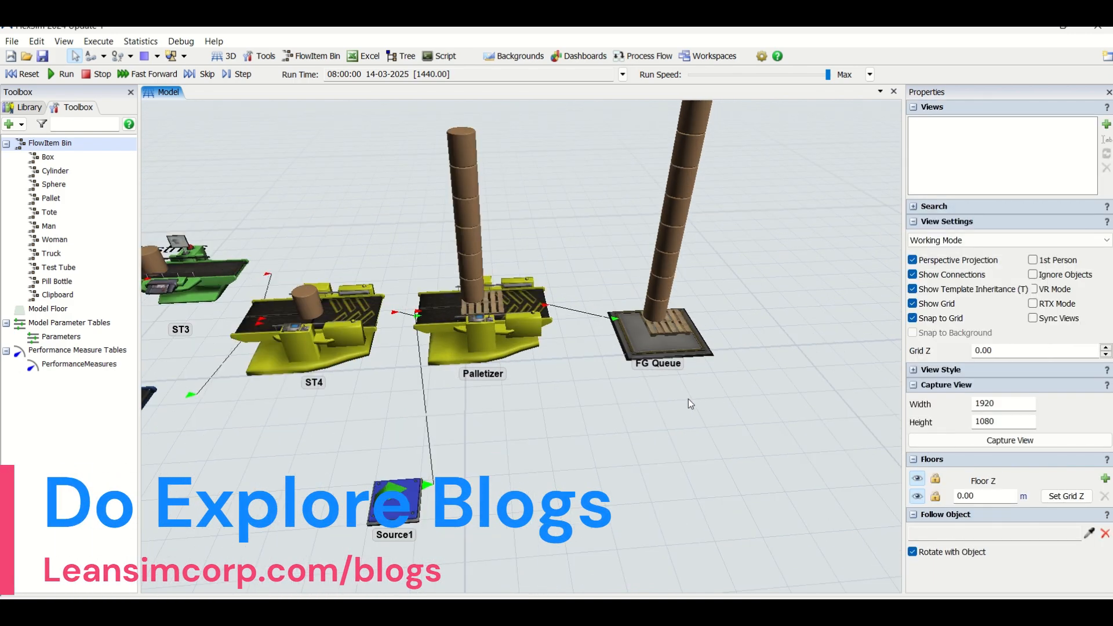
double_click(663, 413)
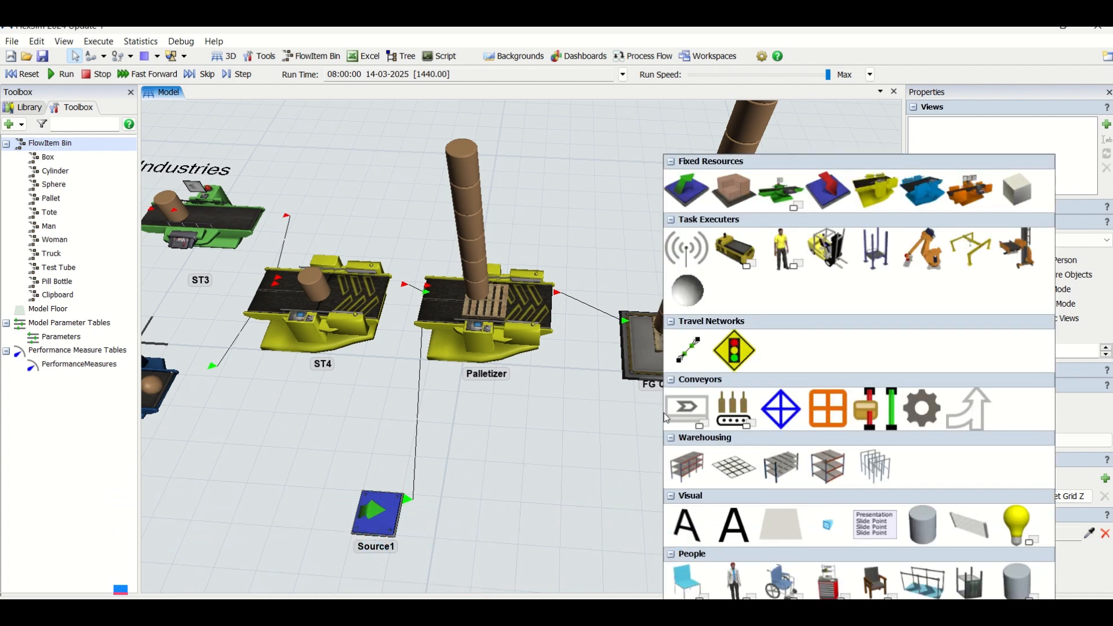
left_click(686, 525)
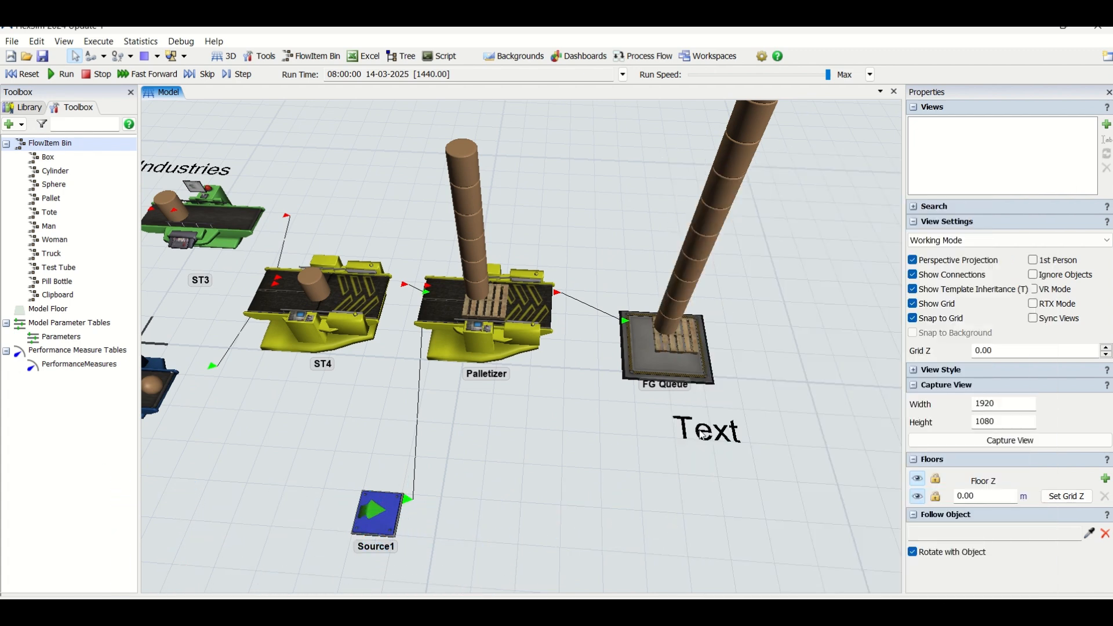
left_click(686, 437)
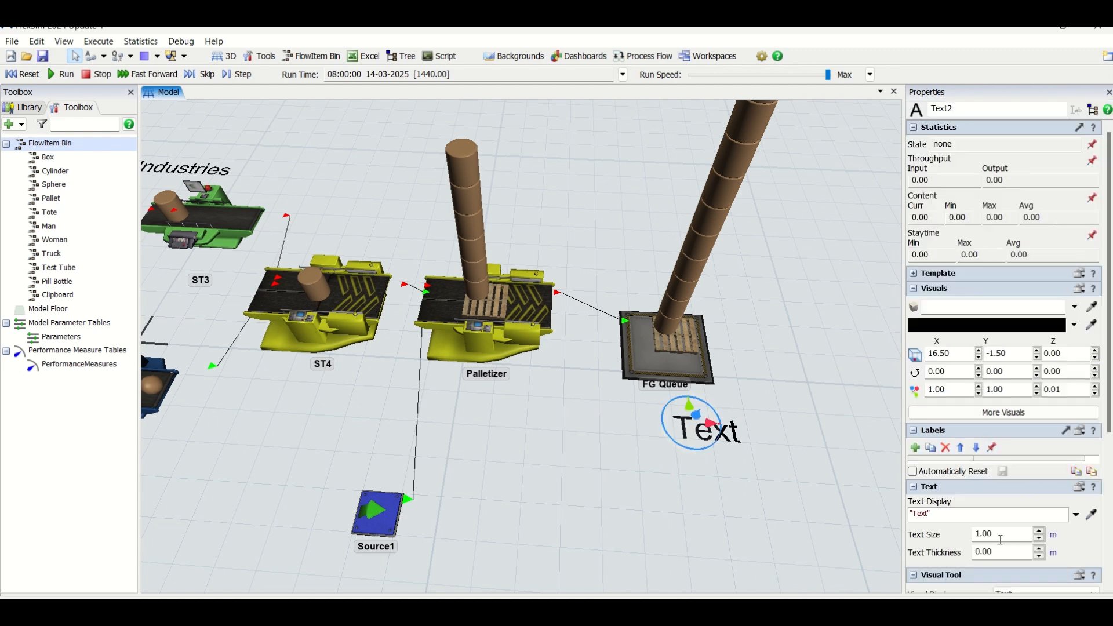
double_click(919, 514)
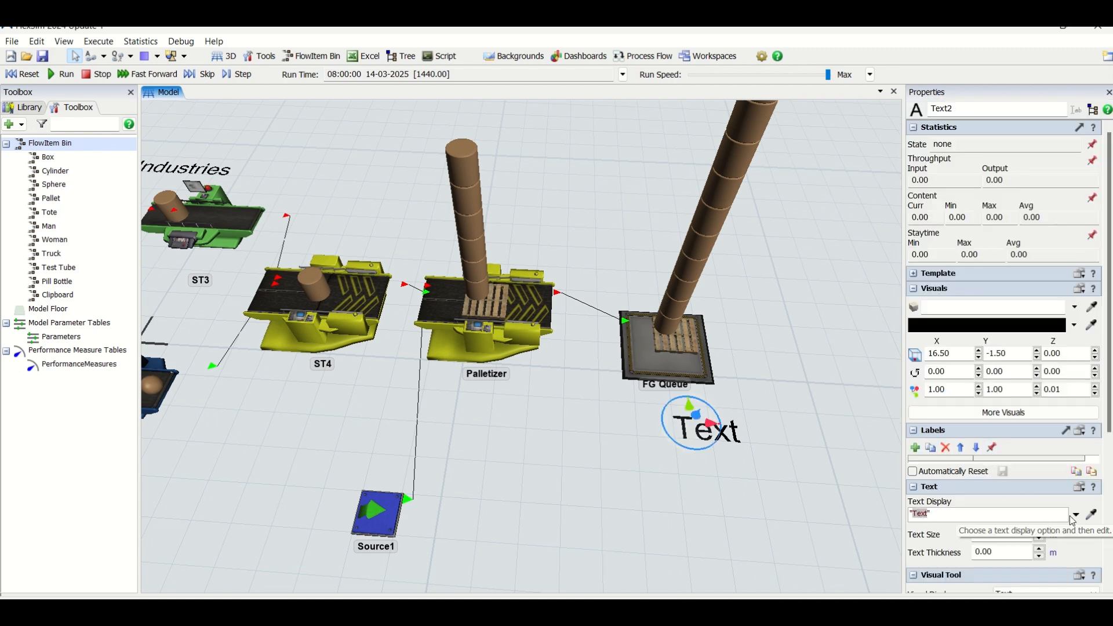
left_click(1092, 515)
left_click(687, 369)
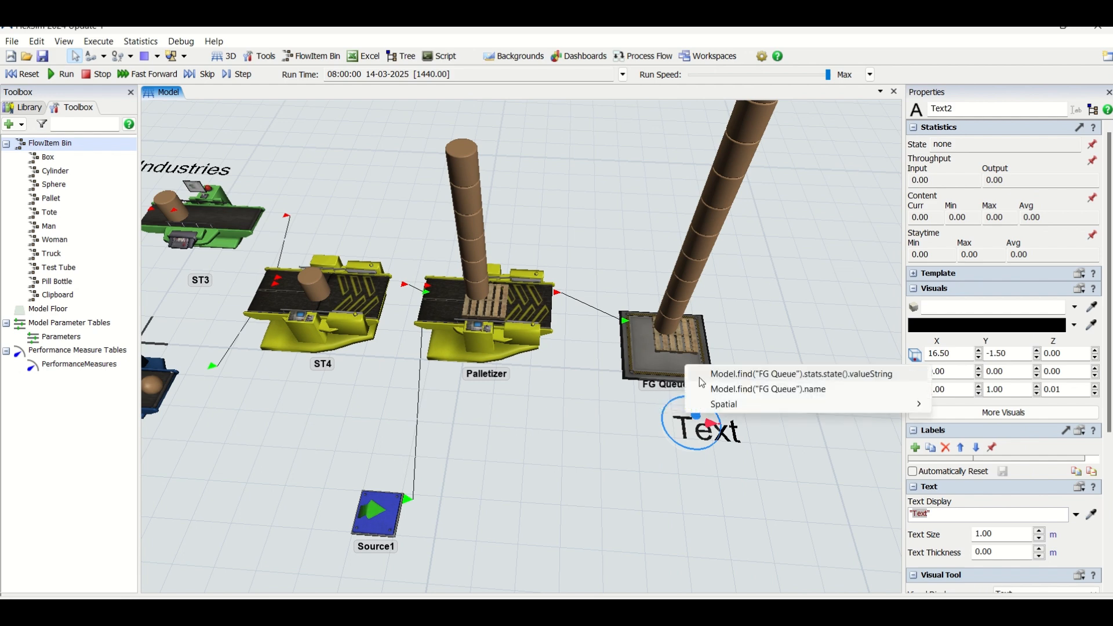
mouse_move(798, 409)
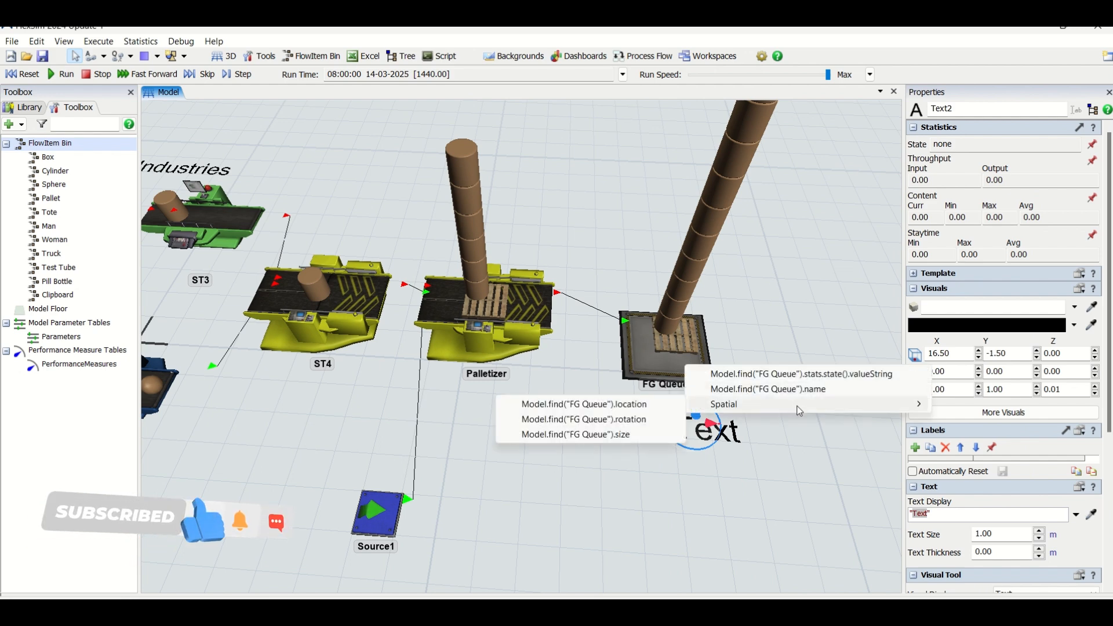
left_click(1072, 532)
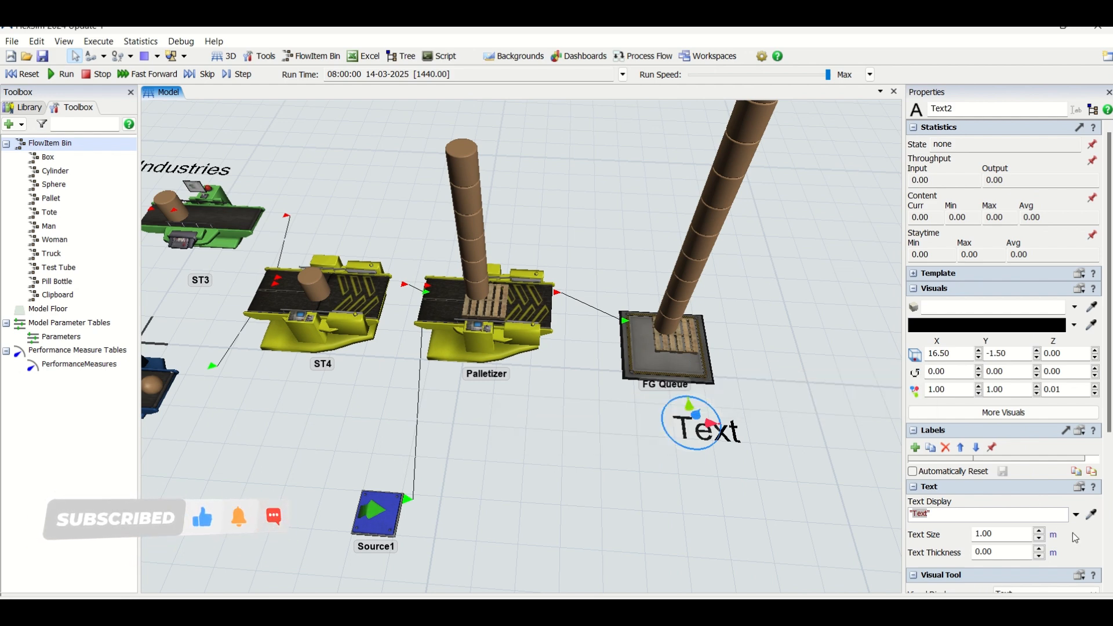
Make the text object display output per time for the FG Queue, with day as the time unit
left_click(1076, 516)
left_click(1075, 516)
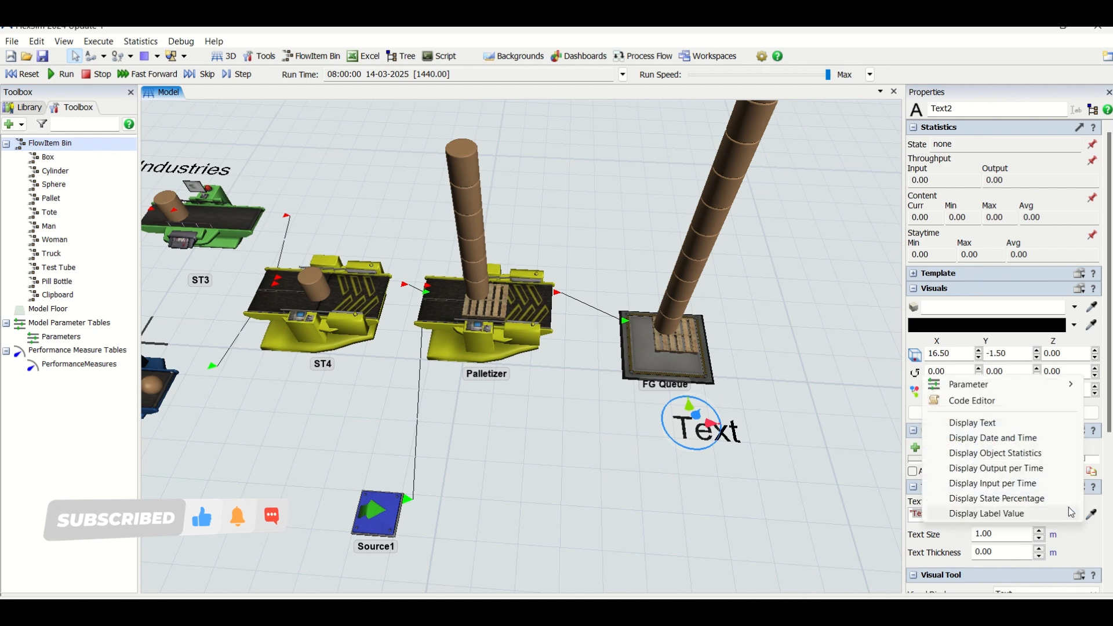
left_click(1028, 469)
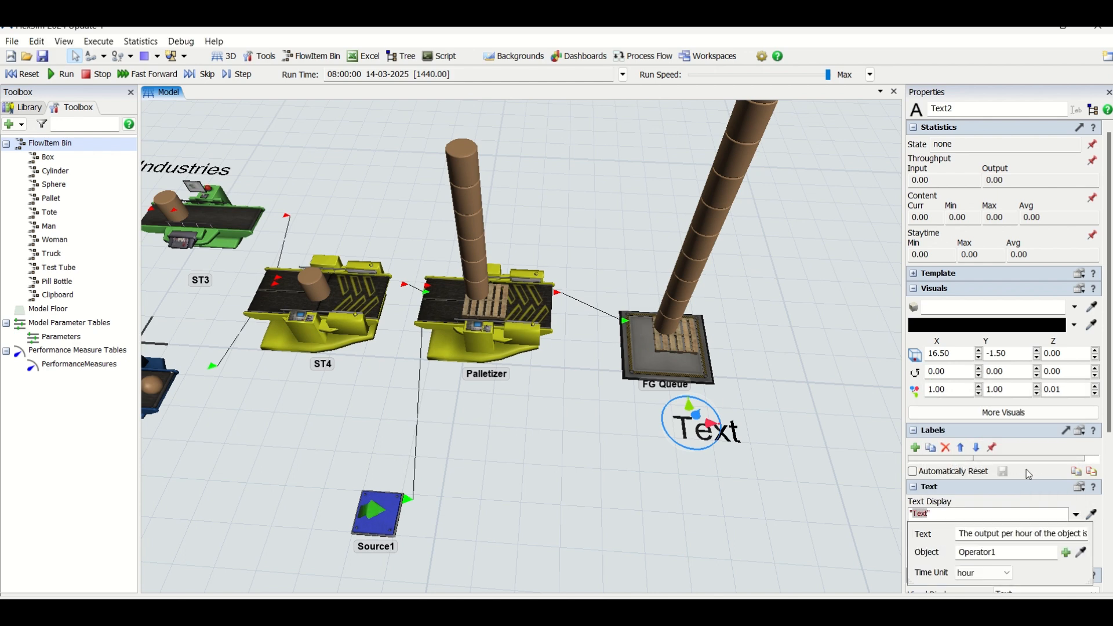
left_click(1081, 554)
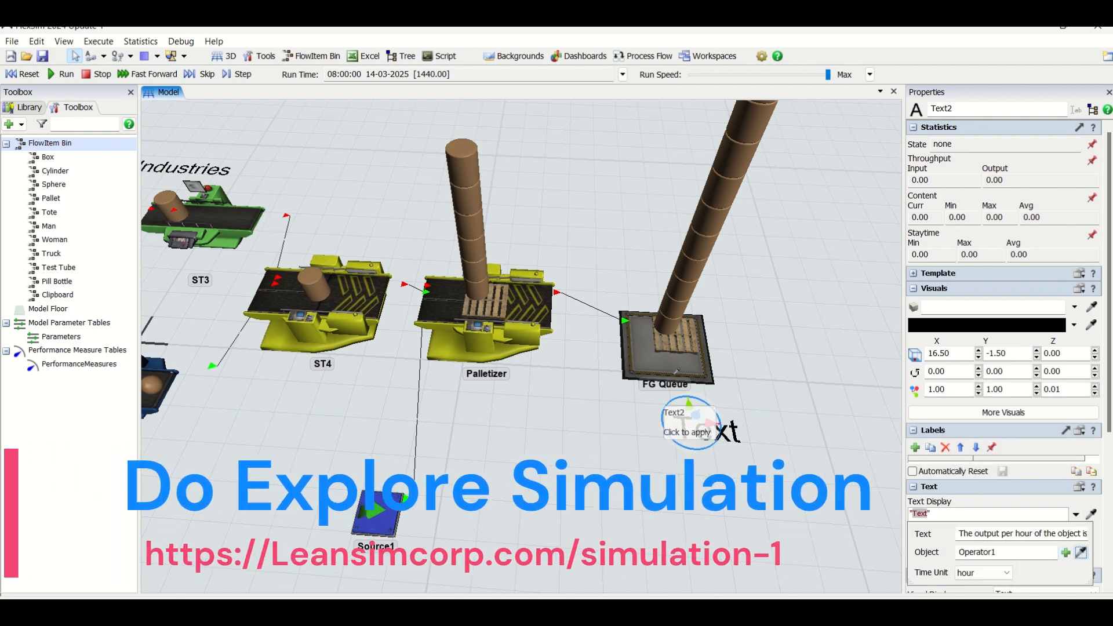
left_click(666, 353)
left_click(989, 573)
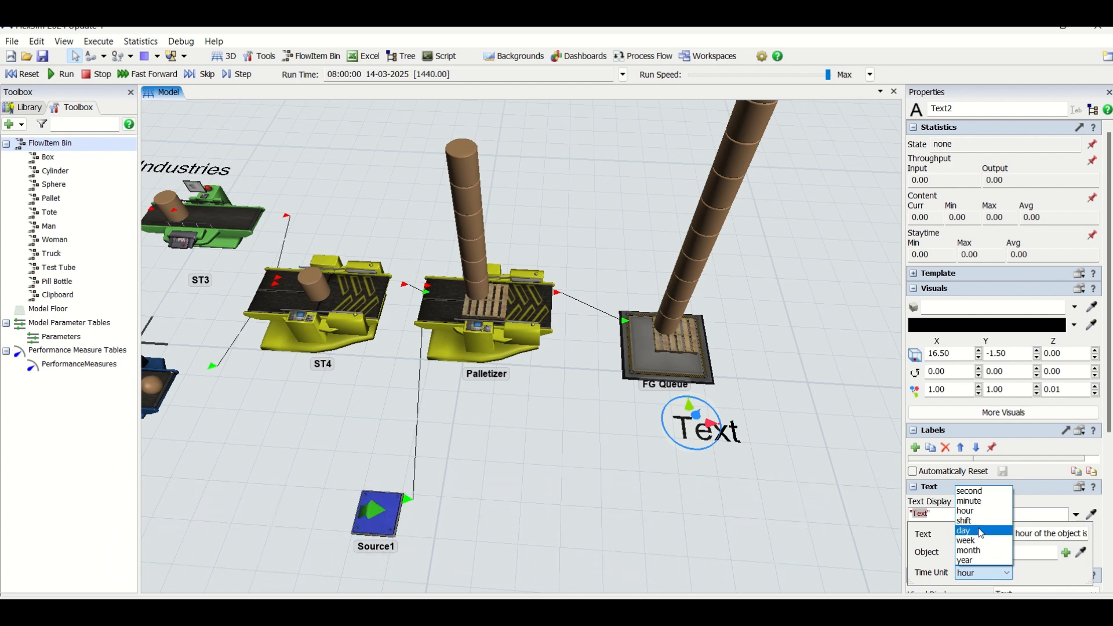
left_click(979, 530)
left_click(38, 77)
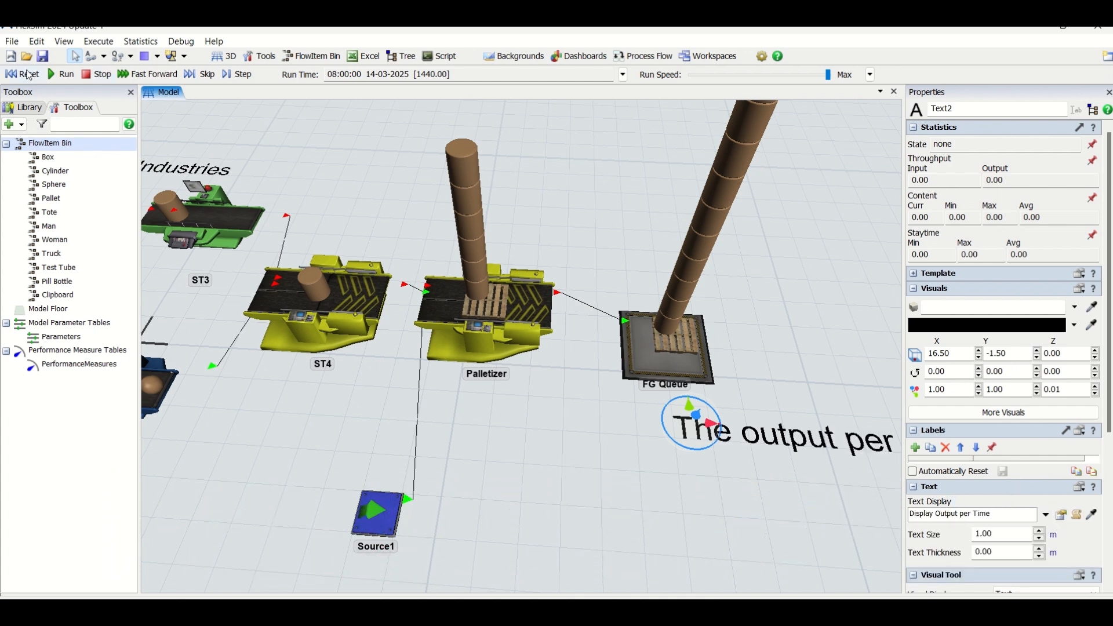
Replace the default wording of the text object in front of the FG Queue with "Throughput"
scroll(696, 510, "down", 2)
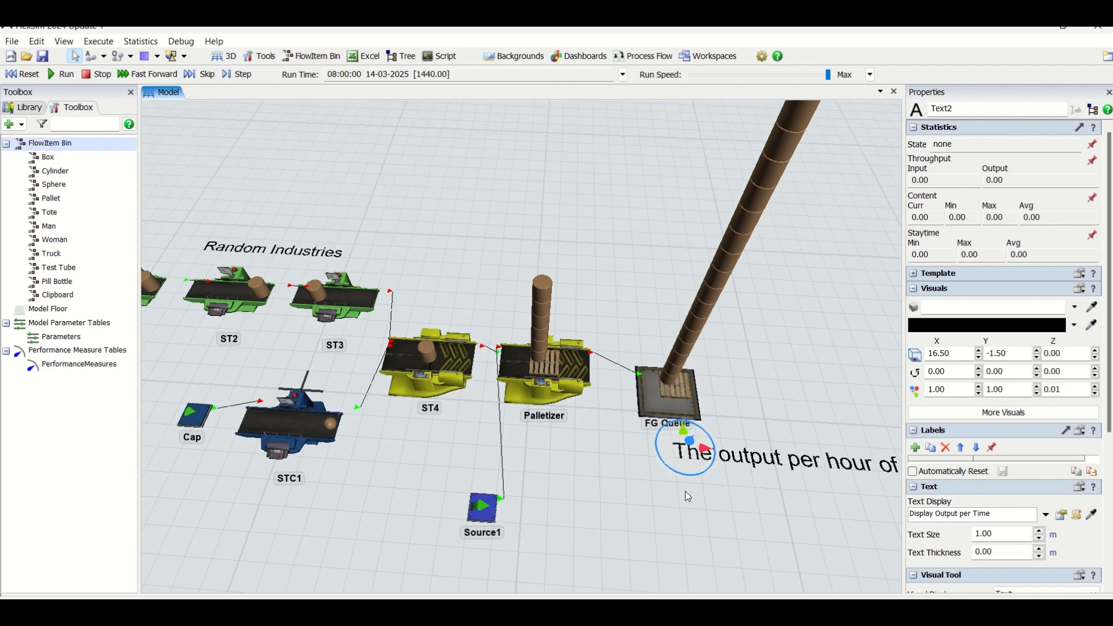
left_click_drag(753, 502, 631, 477)
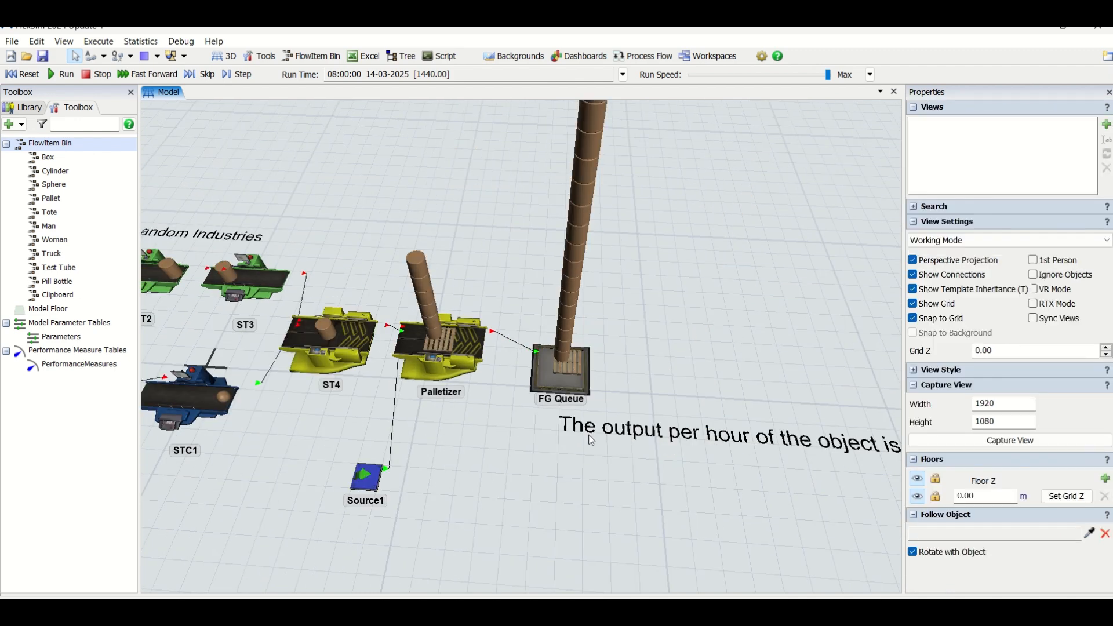
left_click_drag(590, 436, 431, 435)
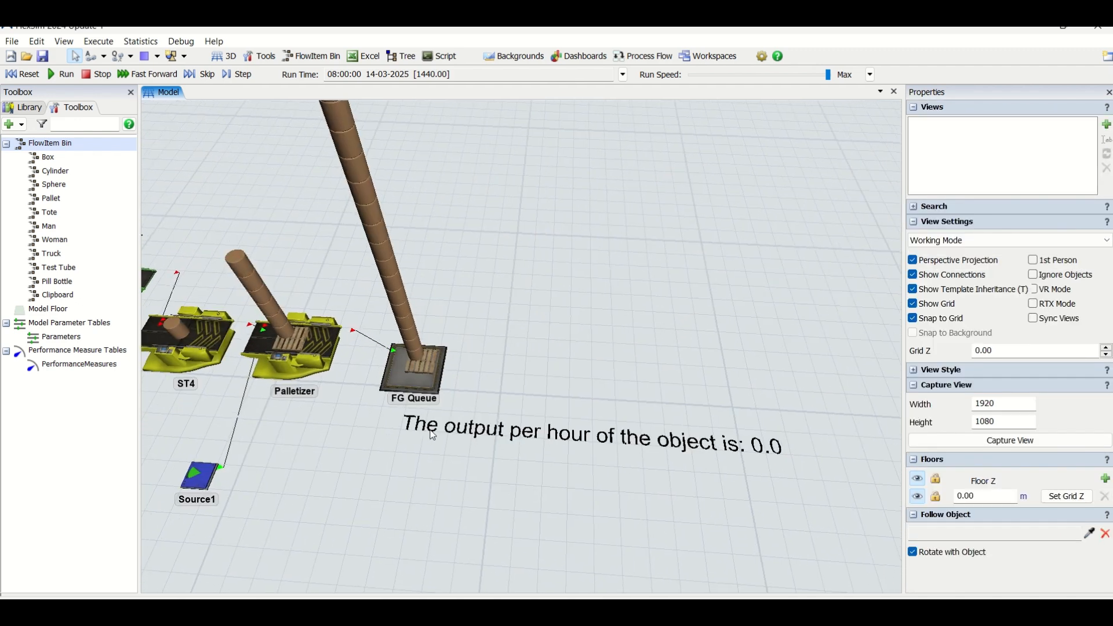
left_click(521, 441)
left_click(1061, 516)
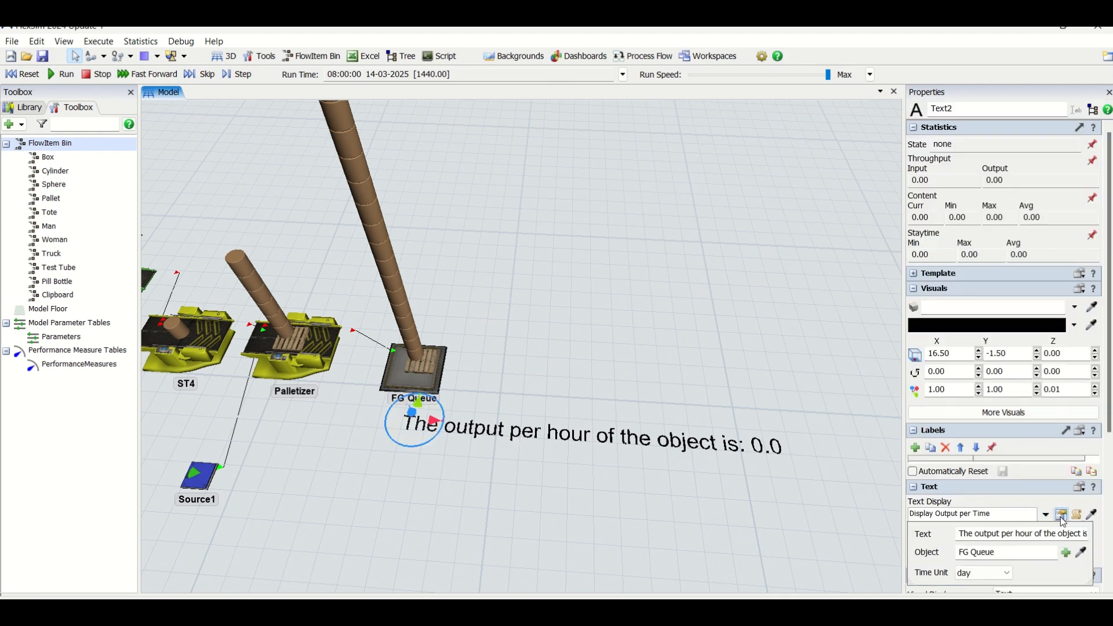
left_click_drag(1058, 533, 870, 513)
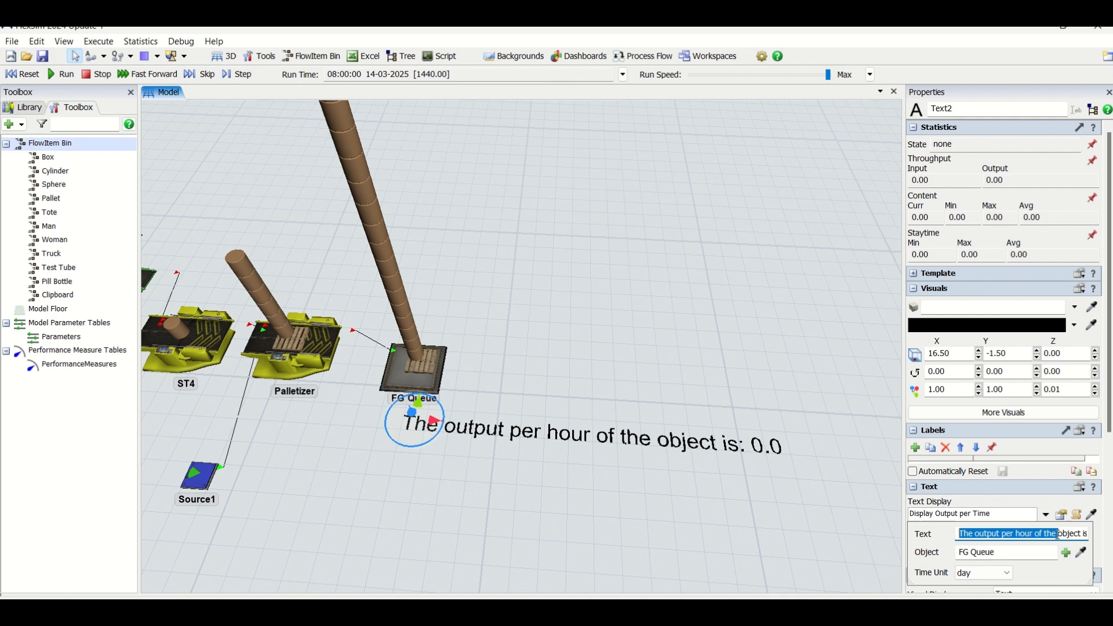
left_click(1069, 533)
key("ctrl+a")
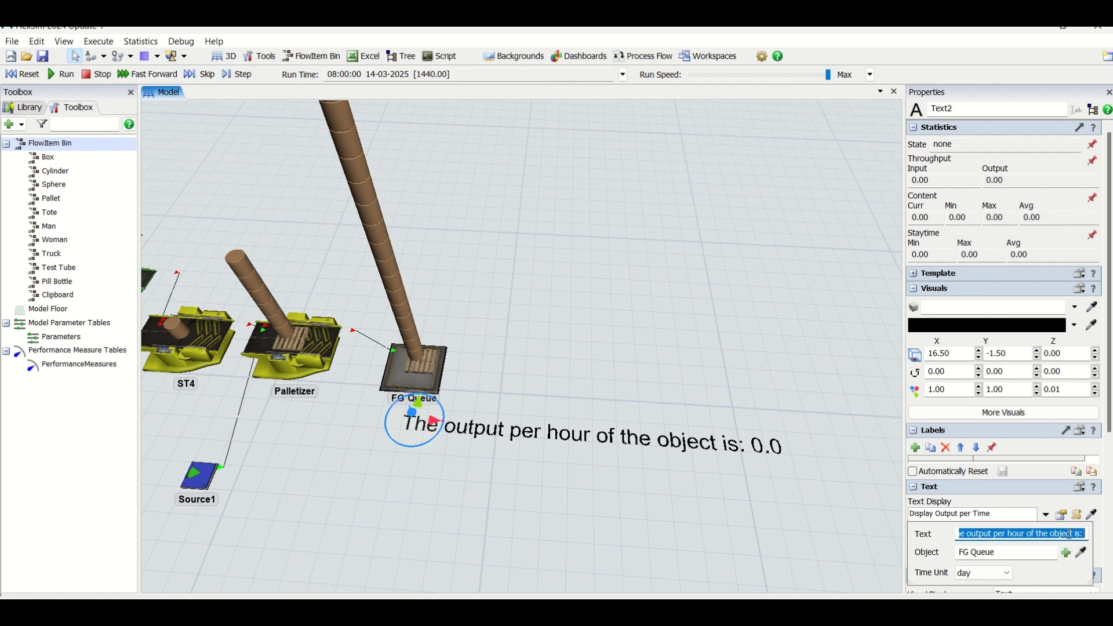
type("Throughput")
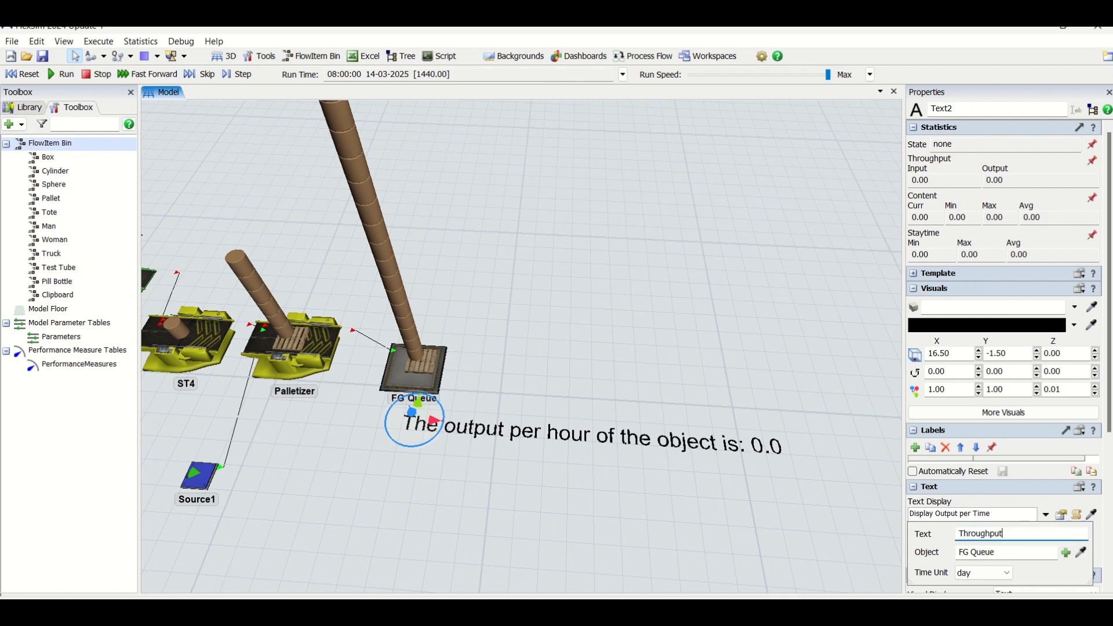
left_click(579, 521)
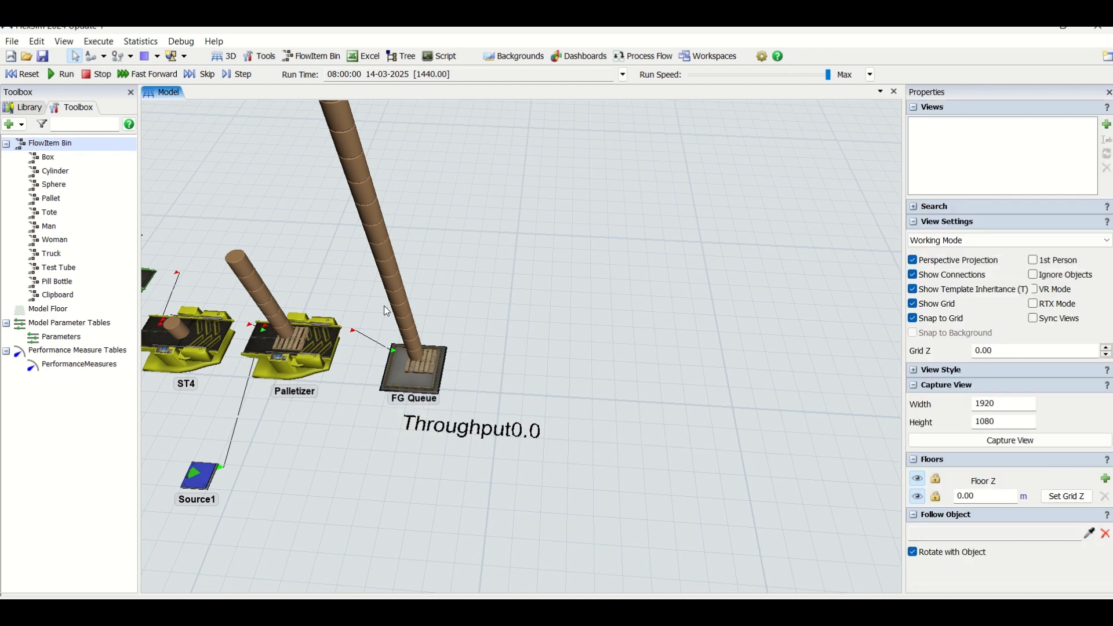
Add a space after the word "Throughput" in the text object to separate it from the value
left_click(510, 435)
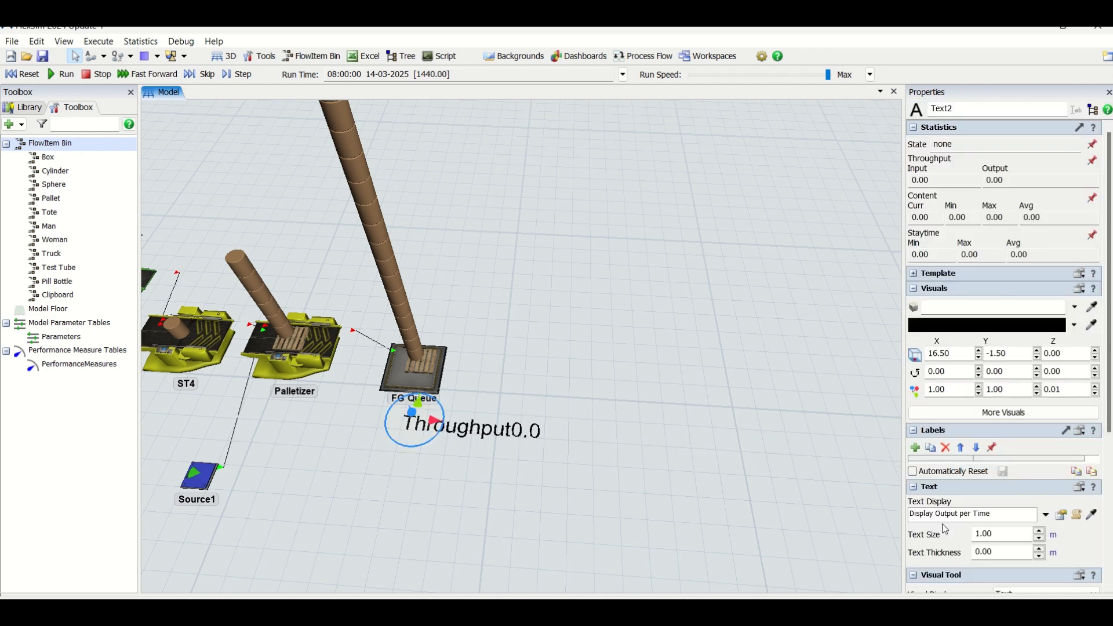
left_click(1062, 514)
left_click(1016, 533)
left_click(537, 455)
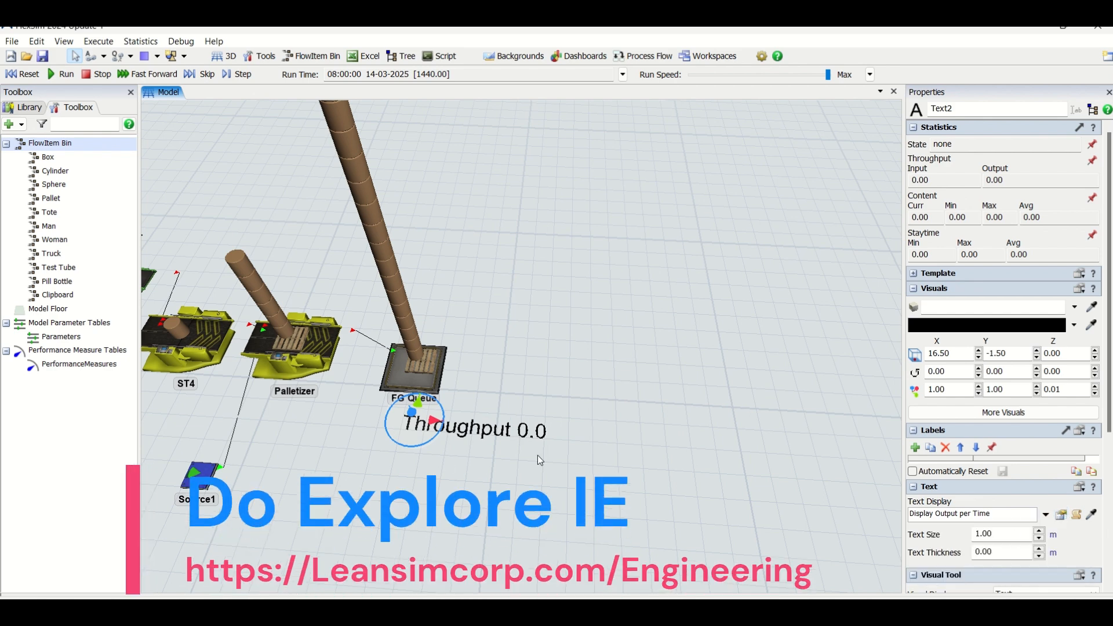
left_click(539, 459)
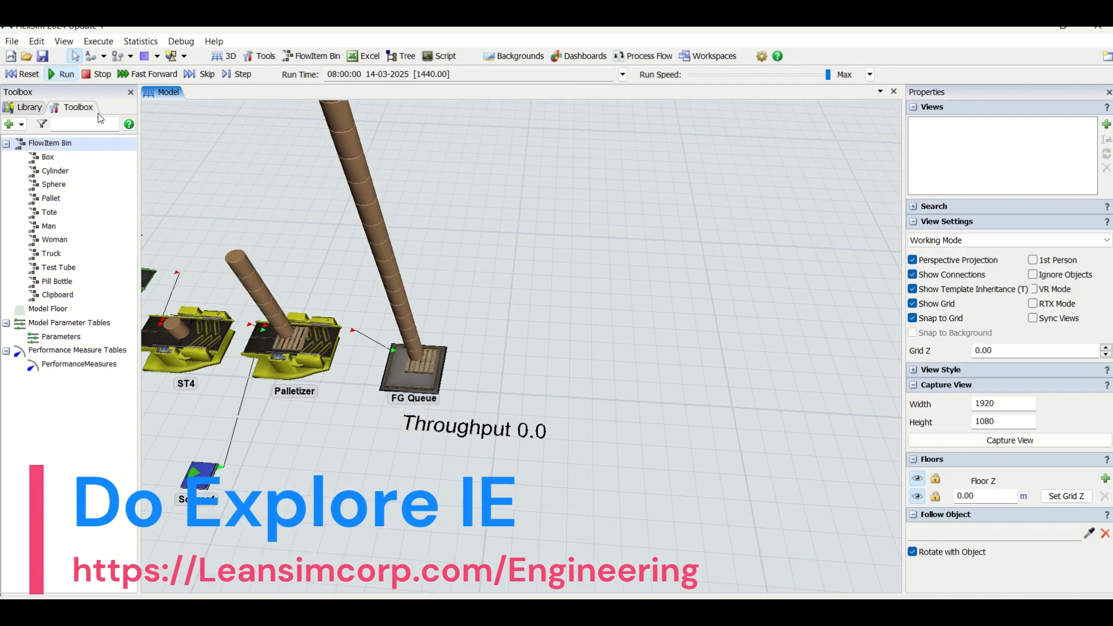
Check the FG Queue's throughput and content statistics against the value in the throughput text
left_click_drag(572, 297, 637, 295)
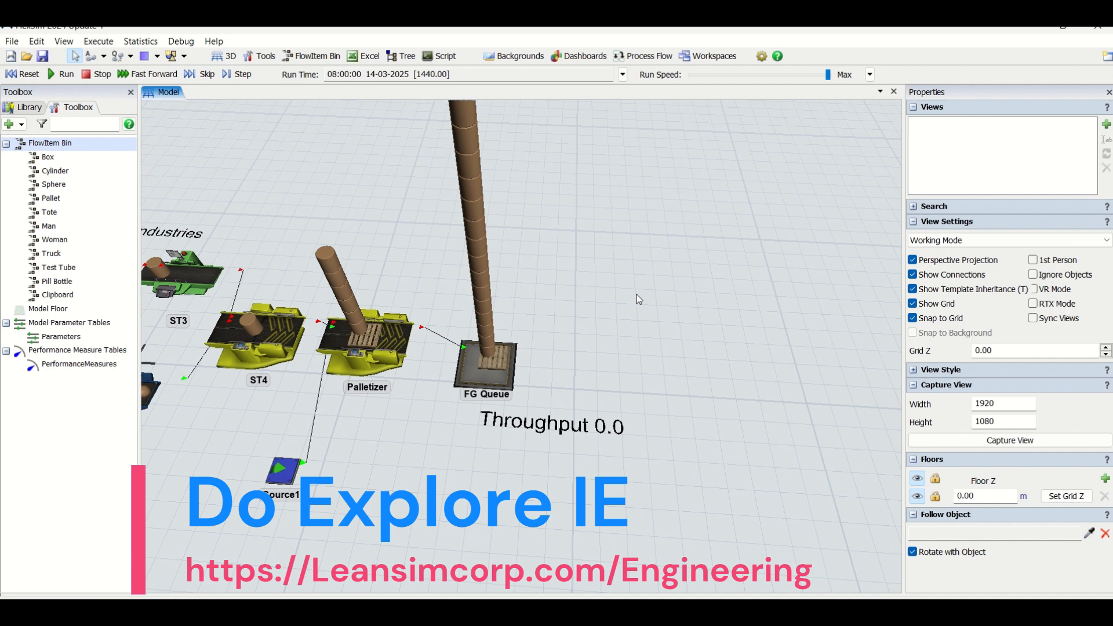
left_click(482, 382)
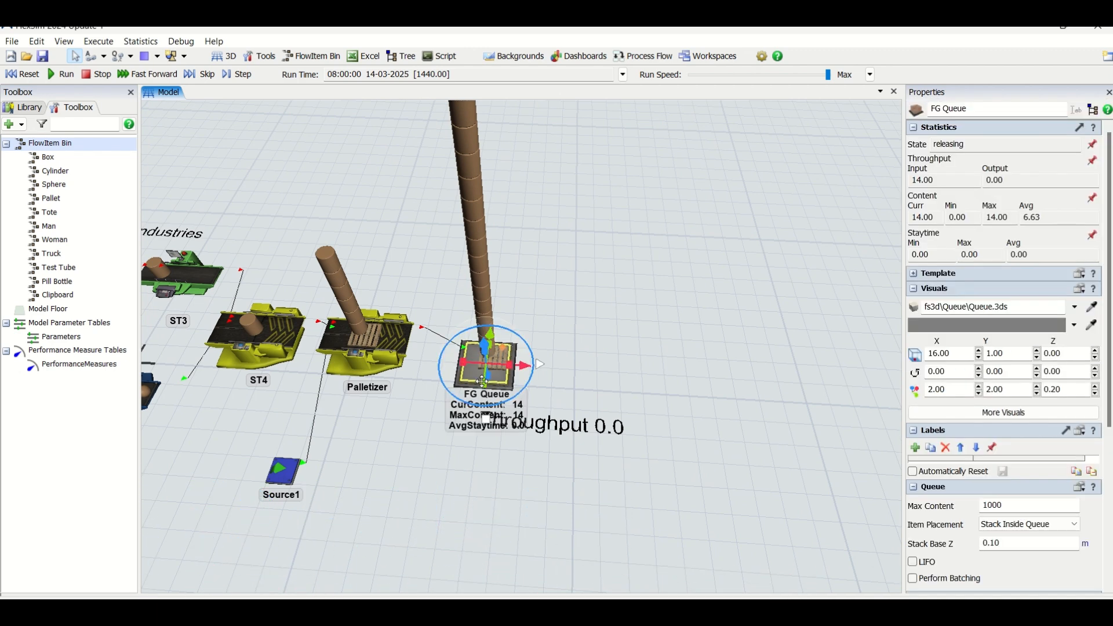
left_click(563, 433)
left_click(562, 430)
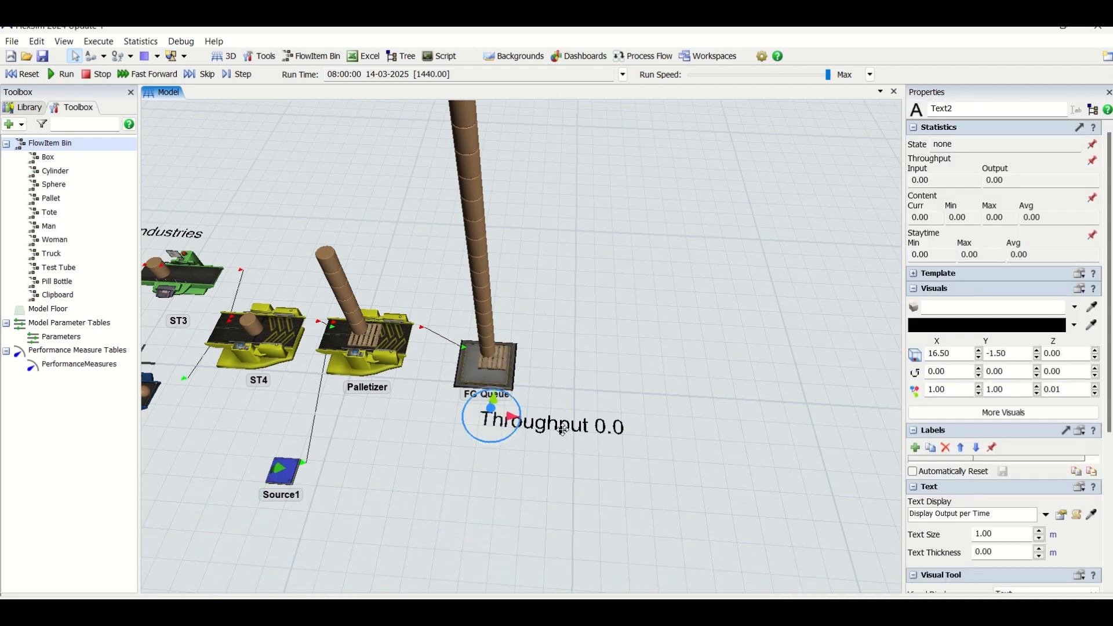
Set the throughput text's time unit to hour and try to rerun the simulation
left_click(1061, 514)
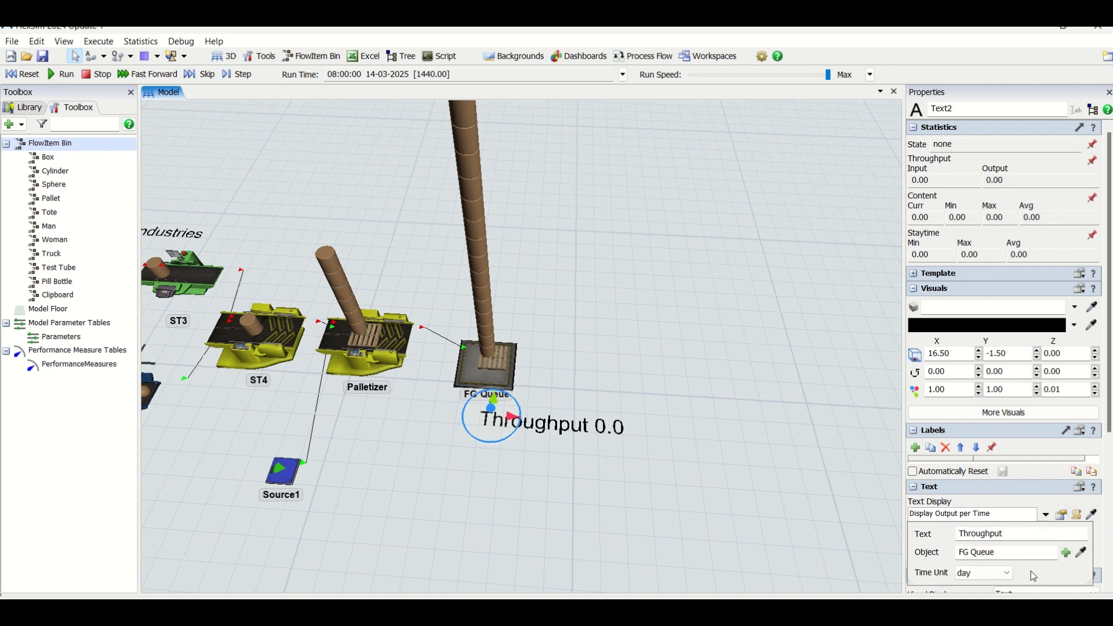
left_click(1007, 574)
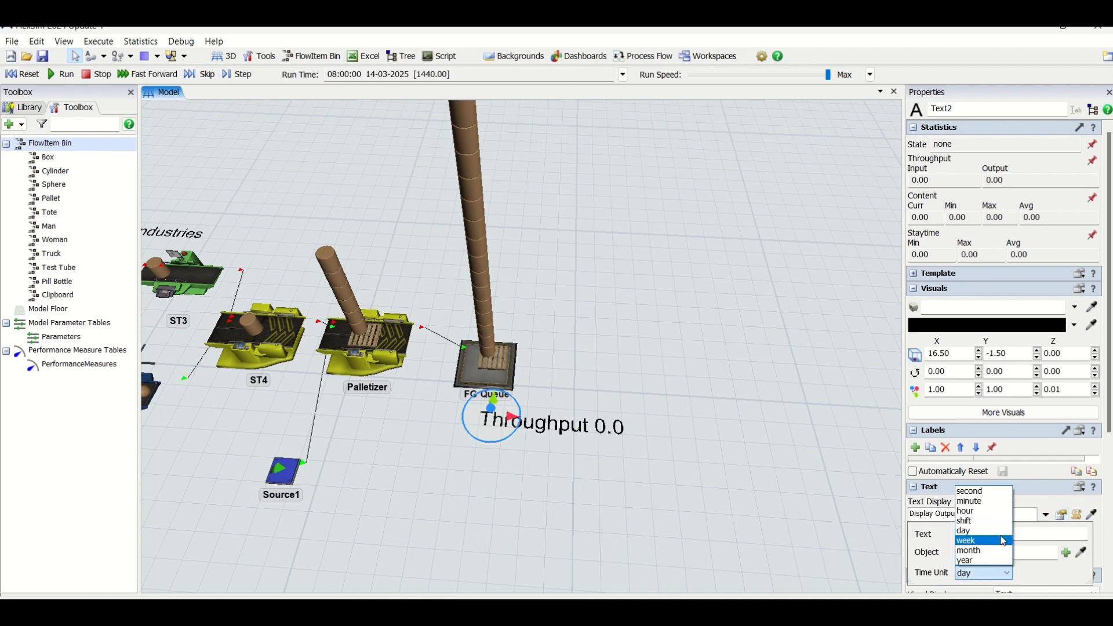
left_click(979, 512)
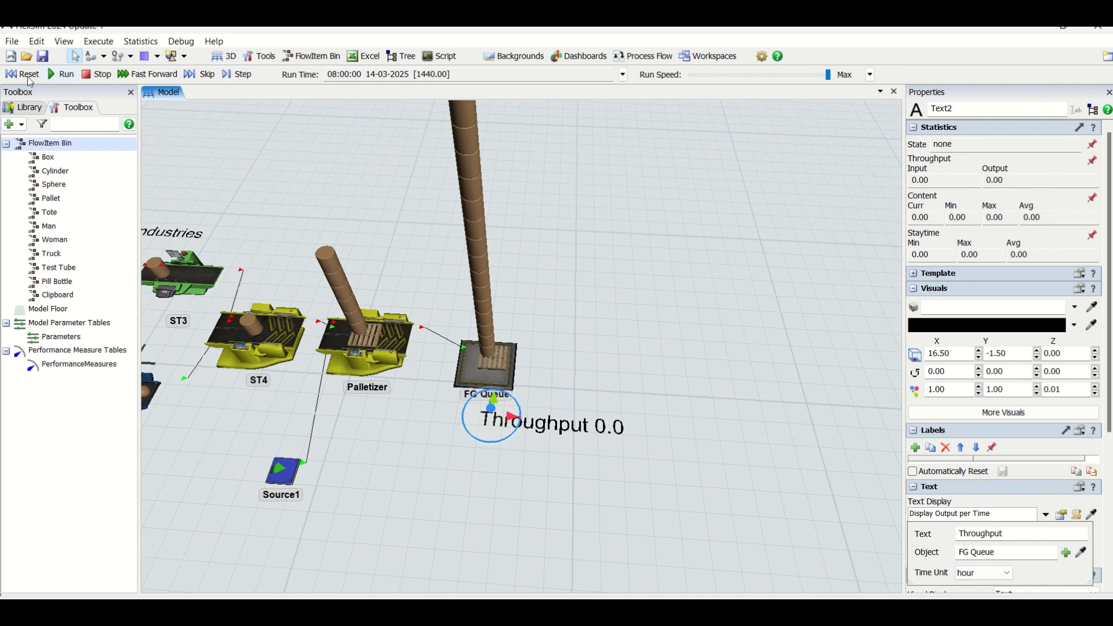
left_click(26, 77)
left_click(63, 75)
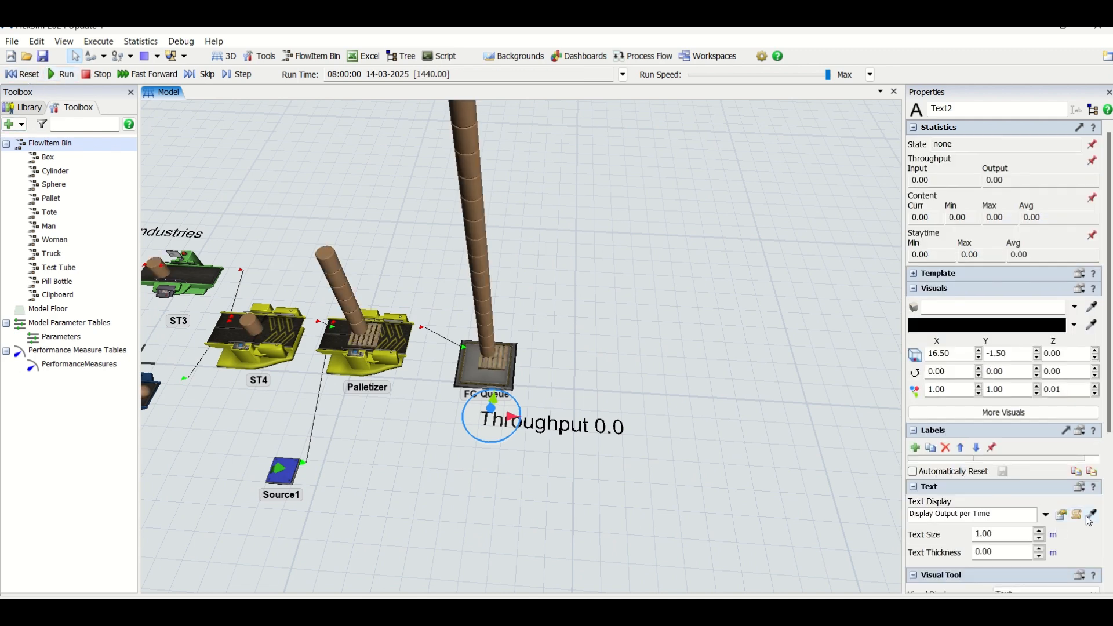
Reapply the Display Output per Time option to the text object with its default wording, object Operator1 and time unit hour
left_click(1046, 514)
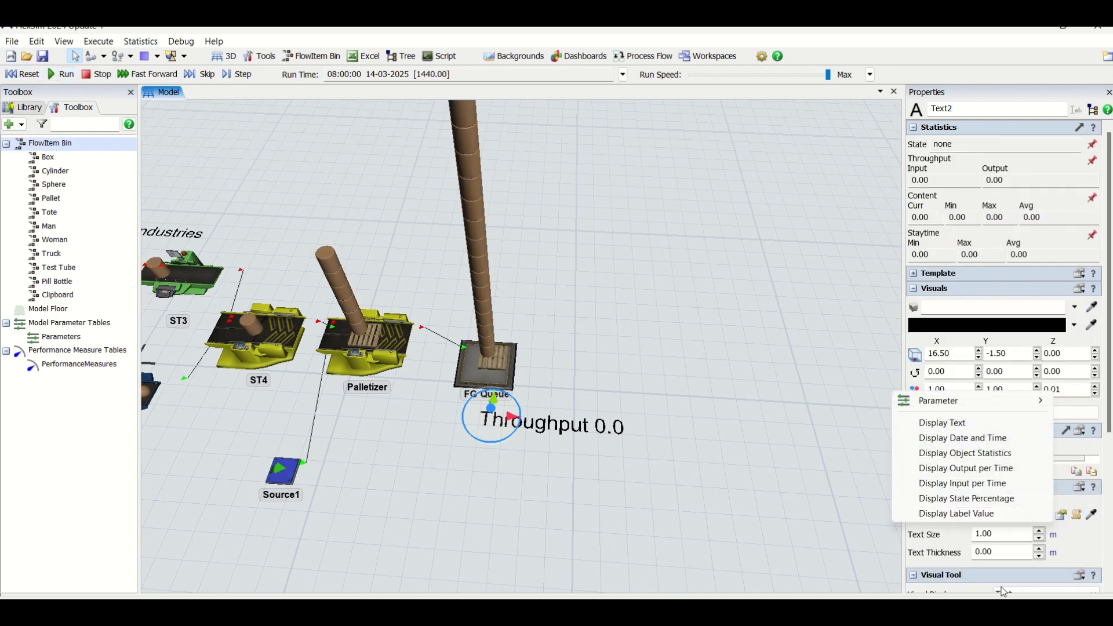
left_click(993, 468)
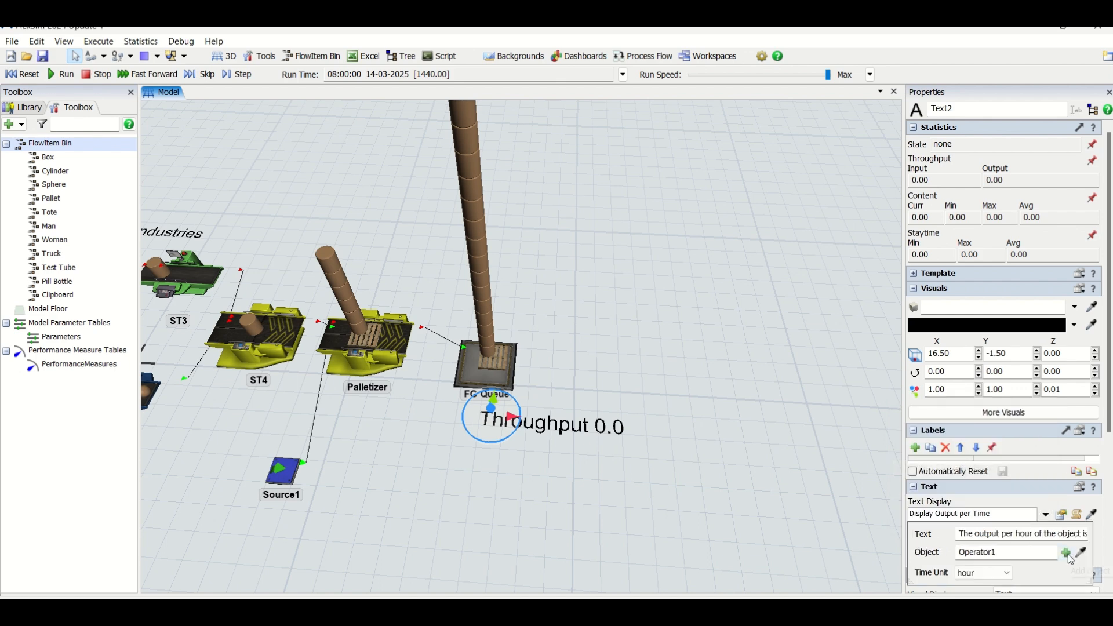
left_click(1065, 554)
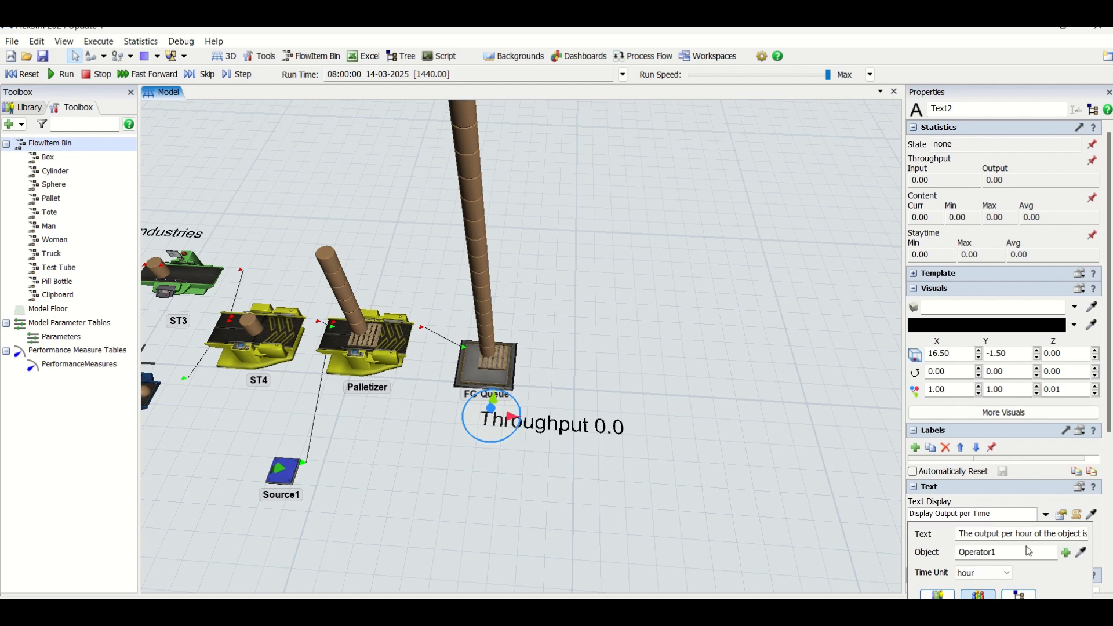
left_click(552, 330)
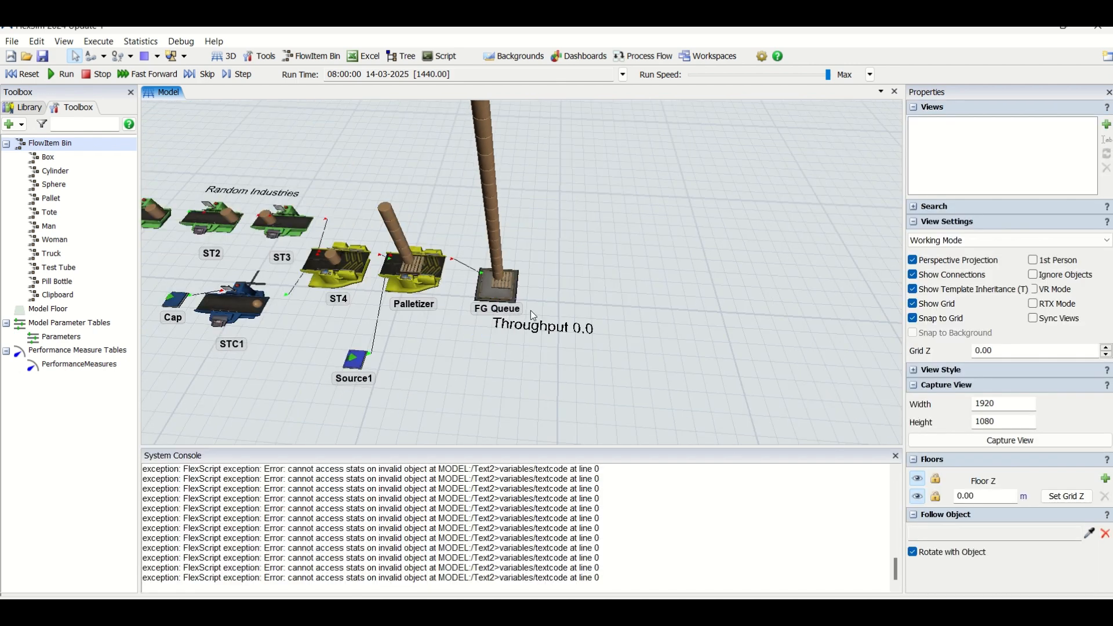
Reset the simulation and move the throughput text below the FG Queue to about X 13.40, Y -1.20
left_click(22, 73)
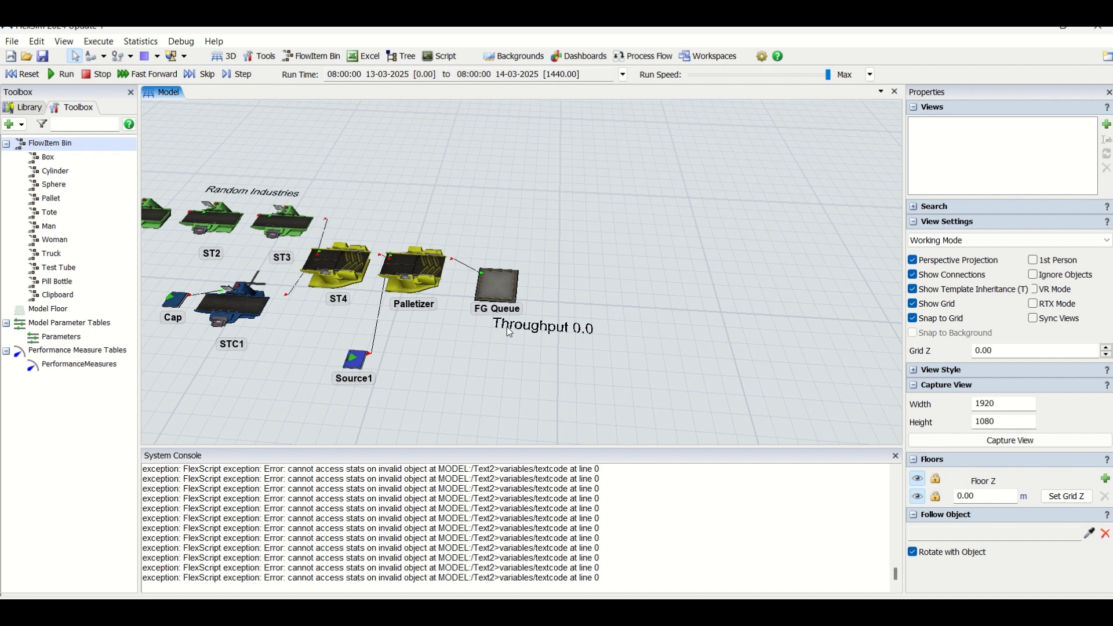
scroll(506, 326, "up", 5)
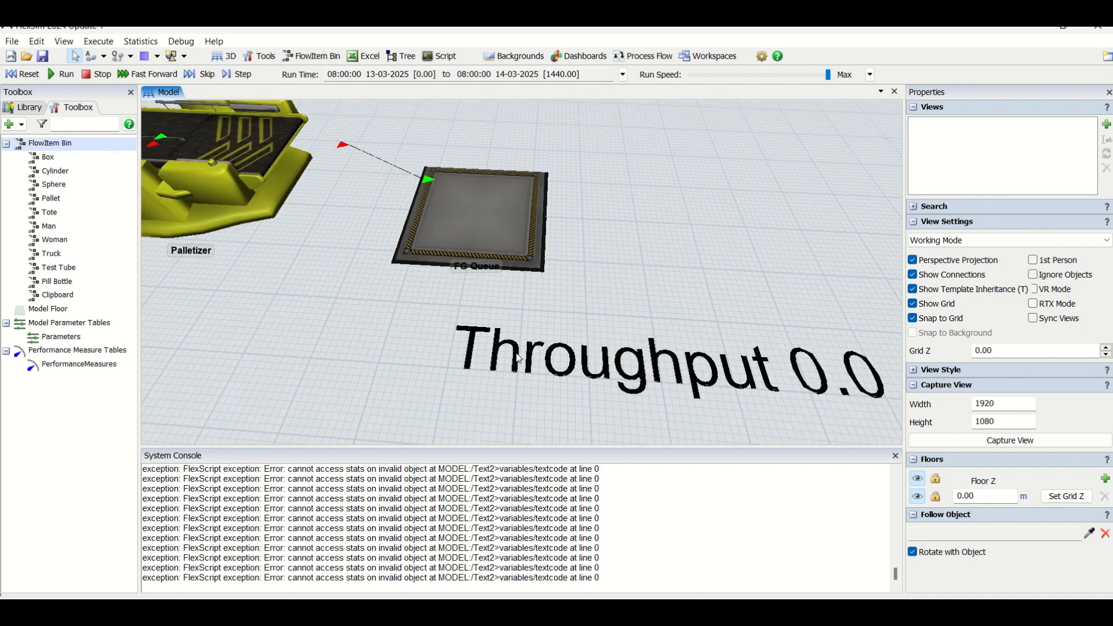
left_click(516, 355)
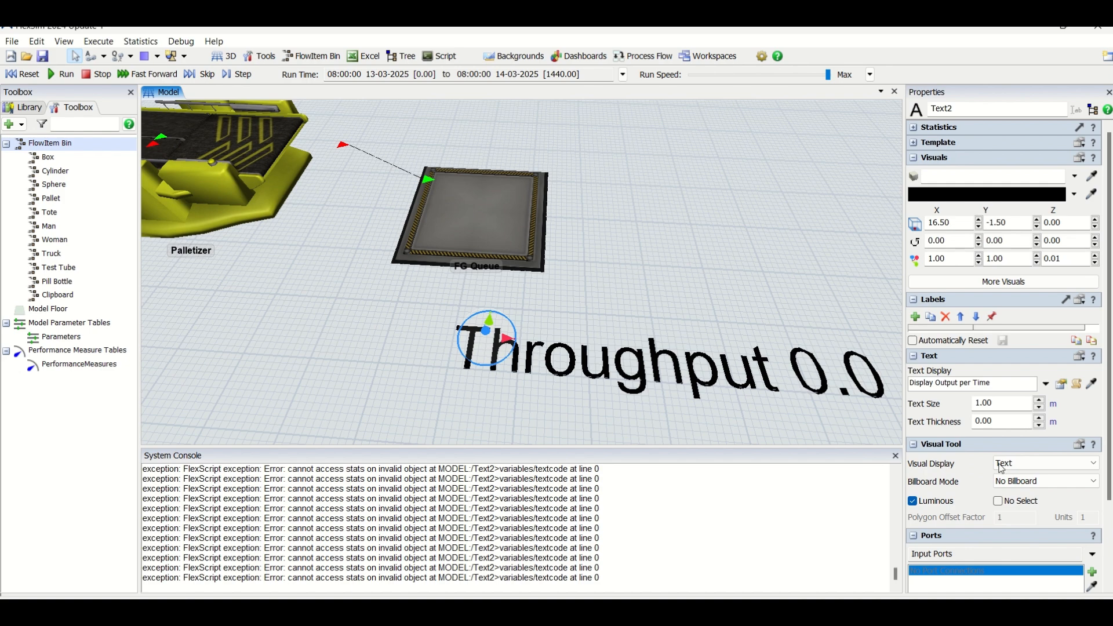
left_click(1061, 383)
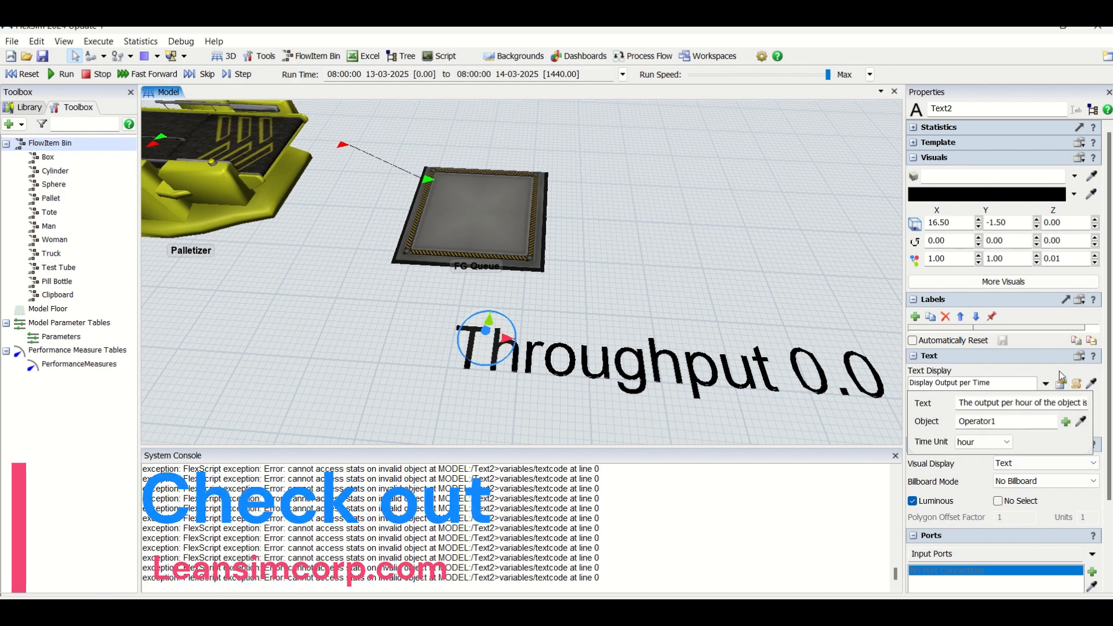
left_click_drag(771, 388, 577, 356)
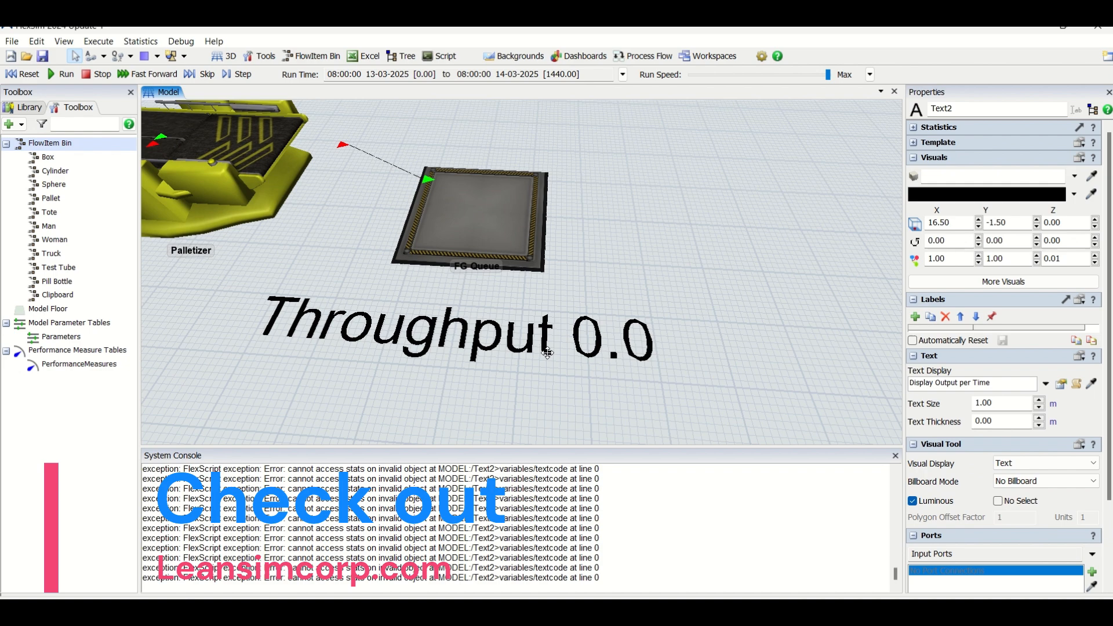
Switch the text object's display to Display Object Statistics and try to sample the FG Queue as its object
left_click(1061, 383)
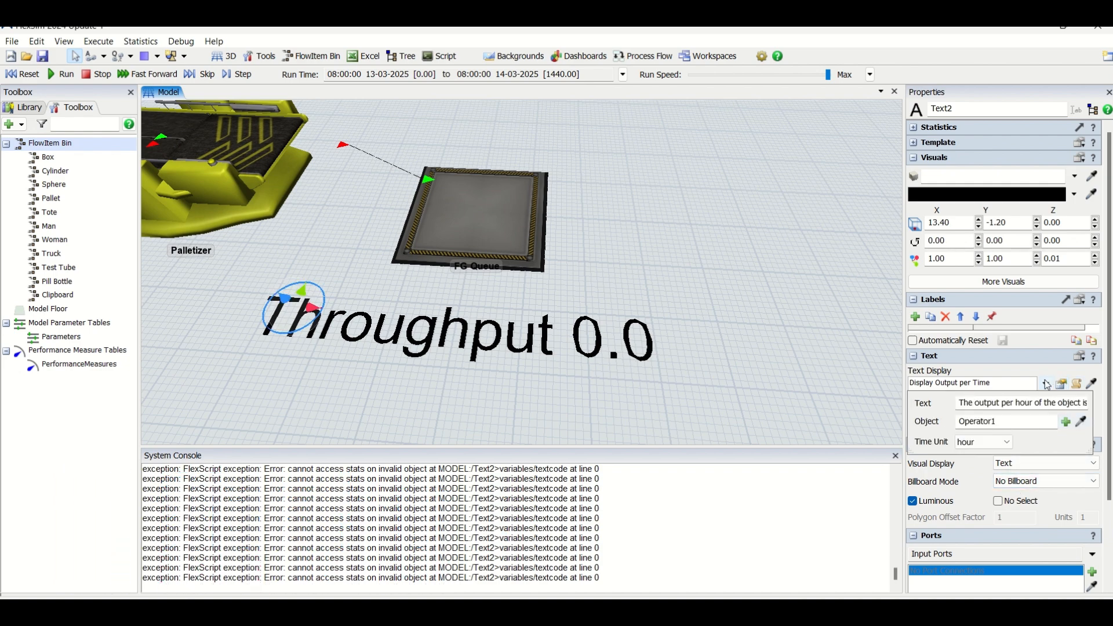
left_click(1046, 384)
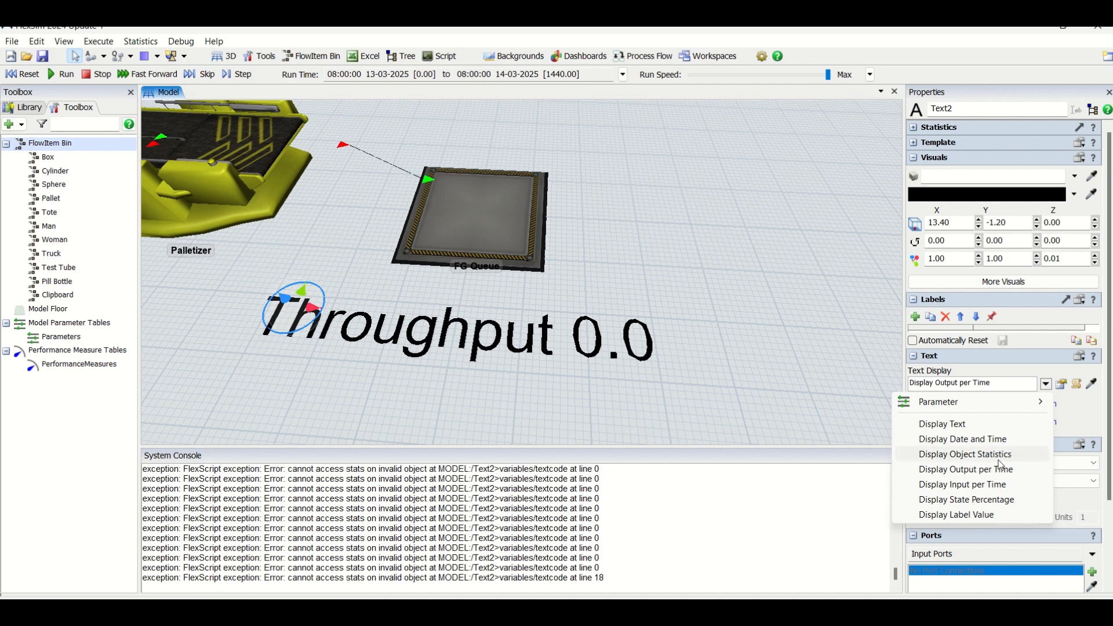
left_click(974, 455)
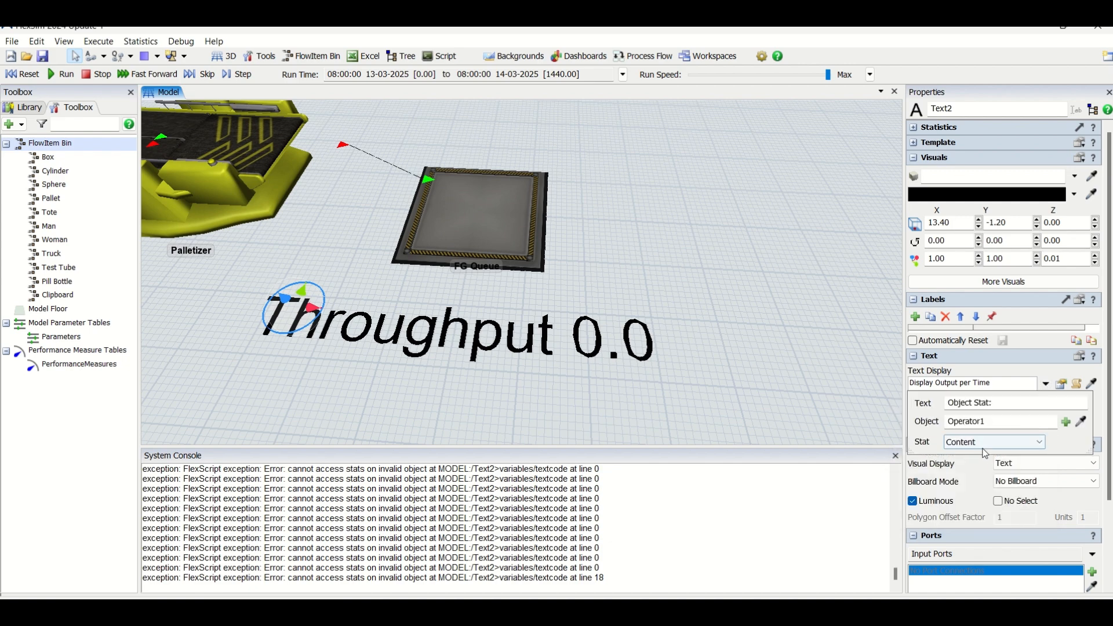
left_click(989, 444)
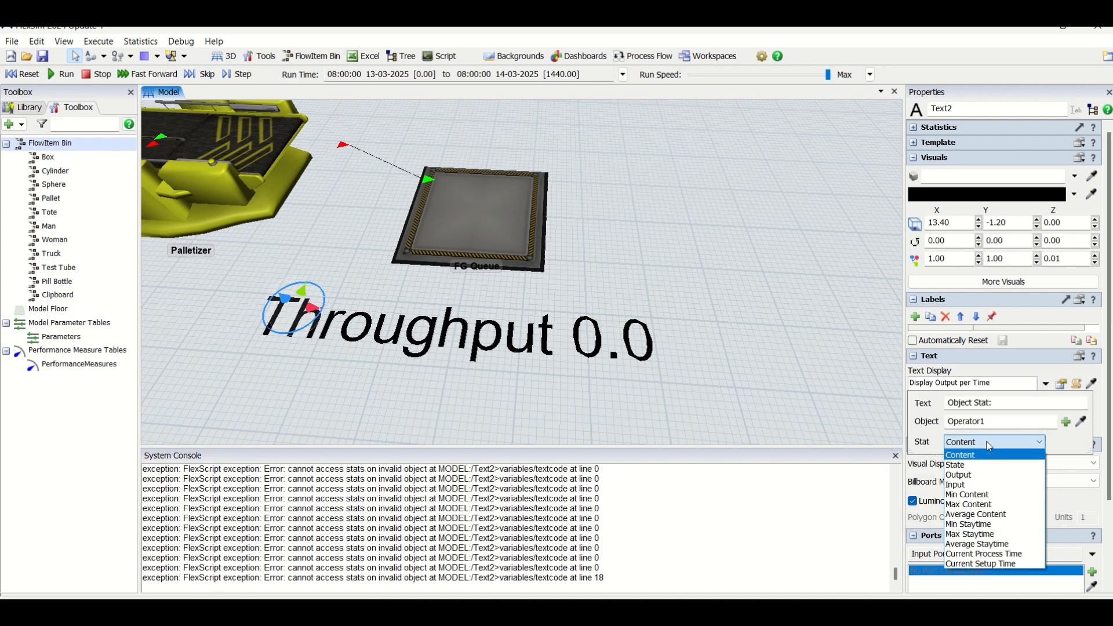
left_click(1066, 450)
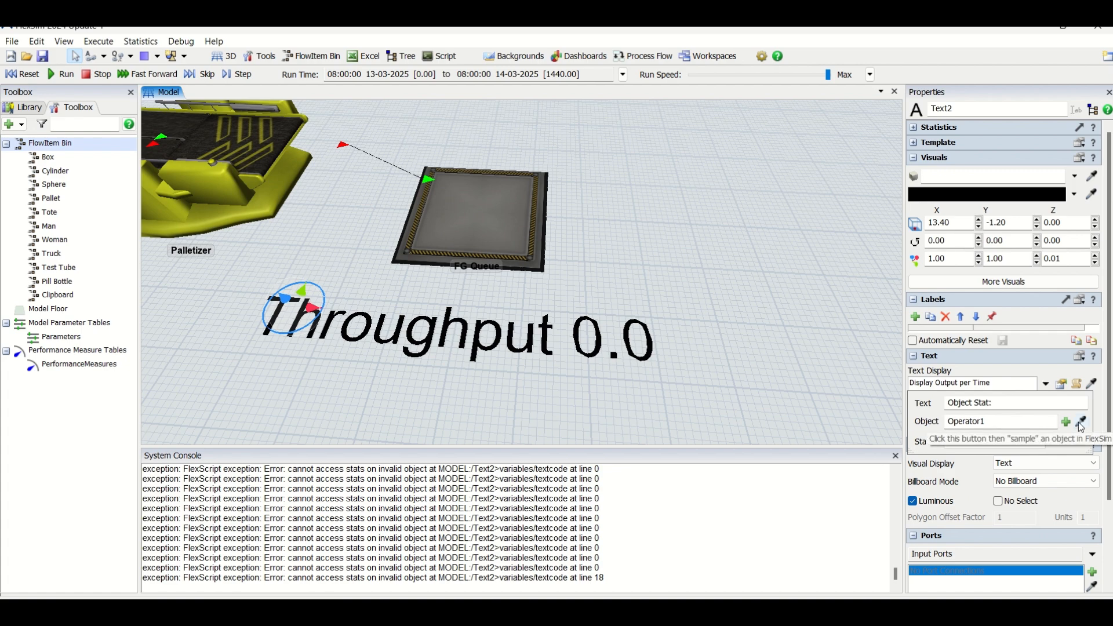
left_click(1081, 421)
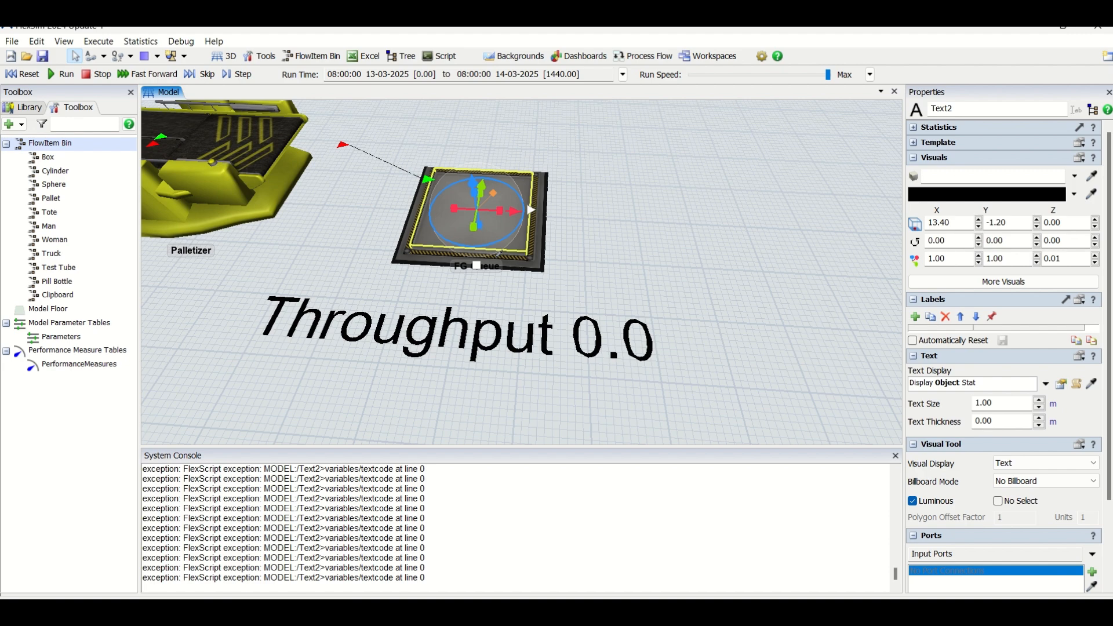
Set the text's statistics object to FG Queue and its stat to Content
left_click(1045, 384)
left_click(1061, 384)
left_click(1065, 421)
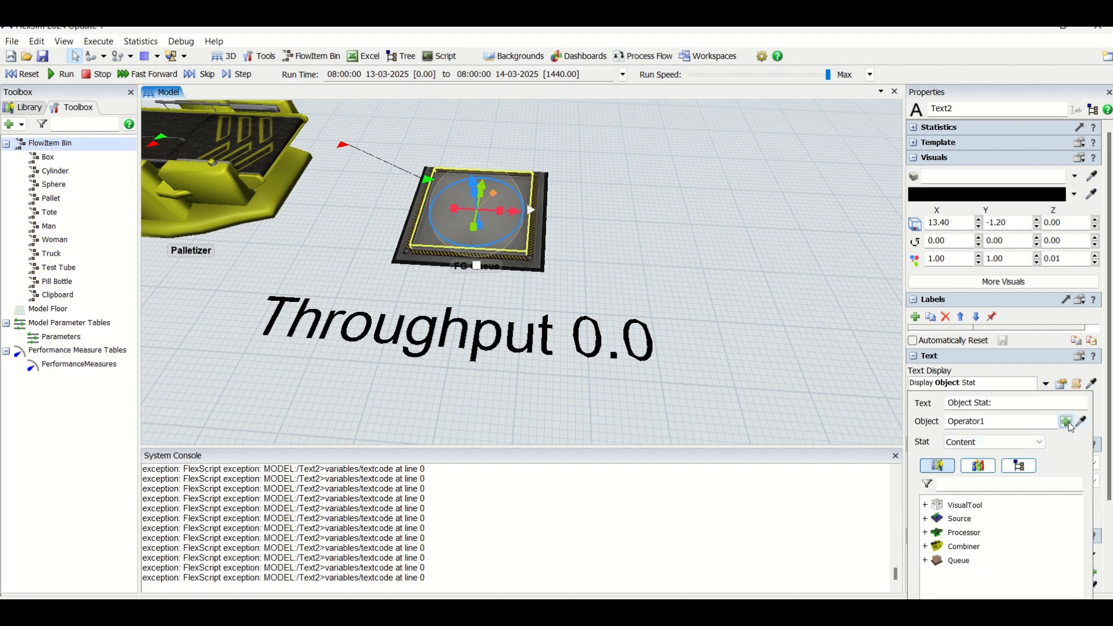
double_click(963, 531)
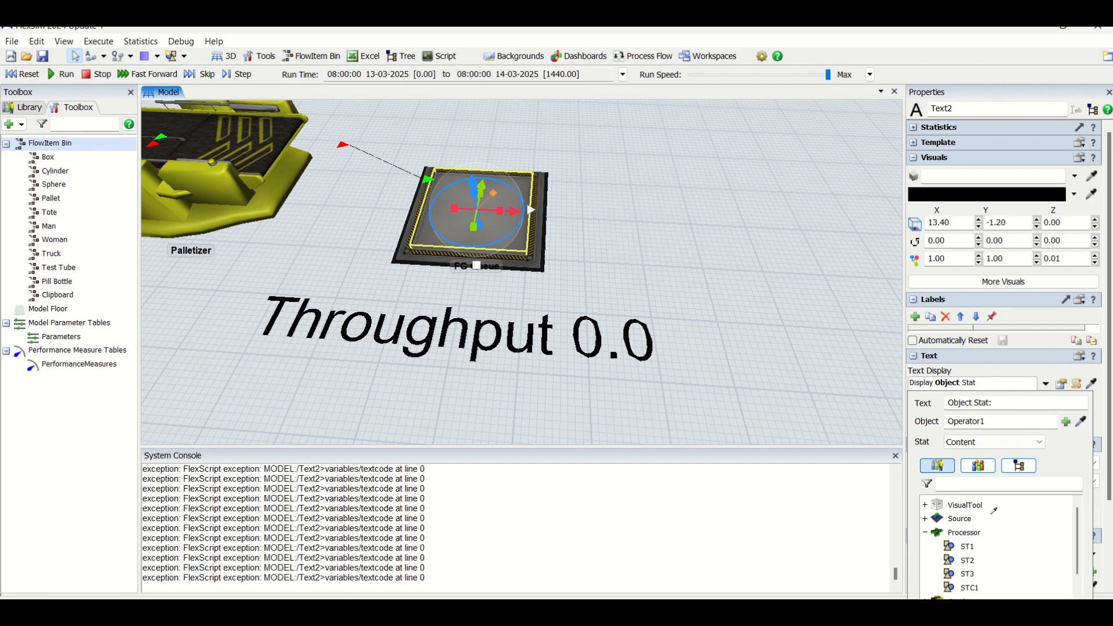
scroll(985, 528, "down", 1)
double_click(958, 591)
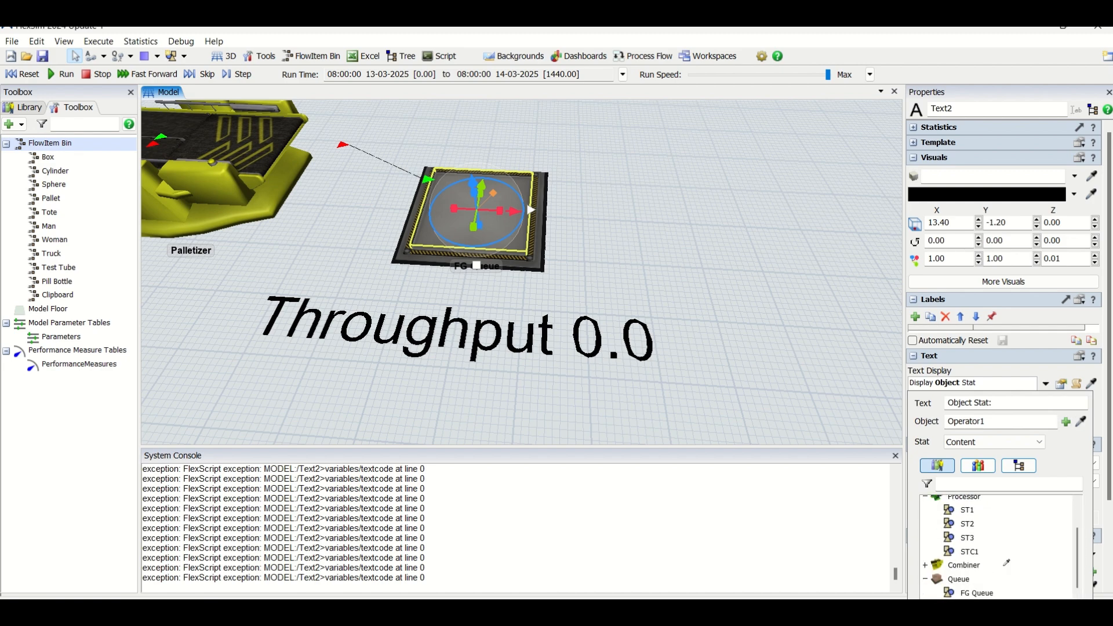
double_click(975, 591)
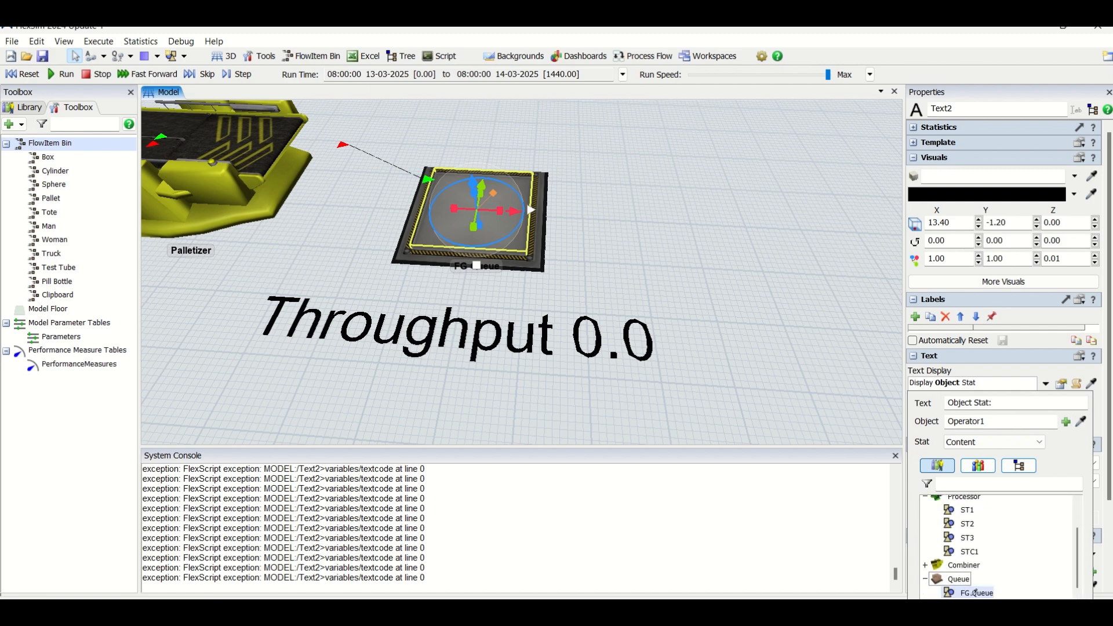
left_click(1014, 441)
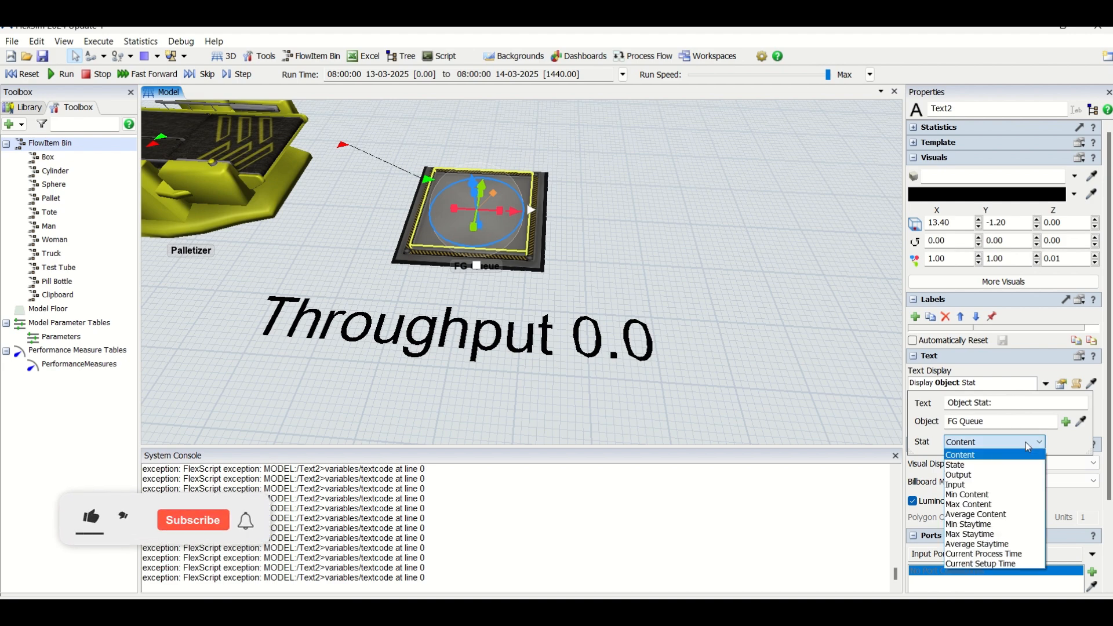
left_click(979, 456)
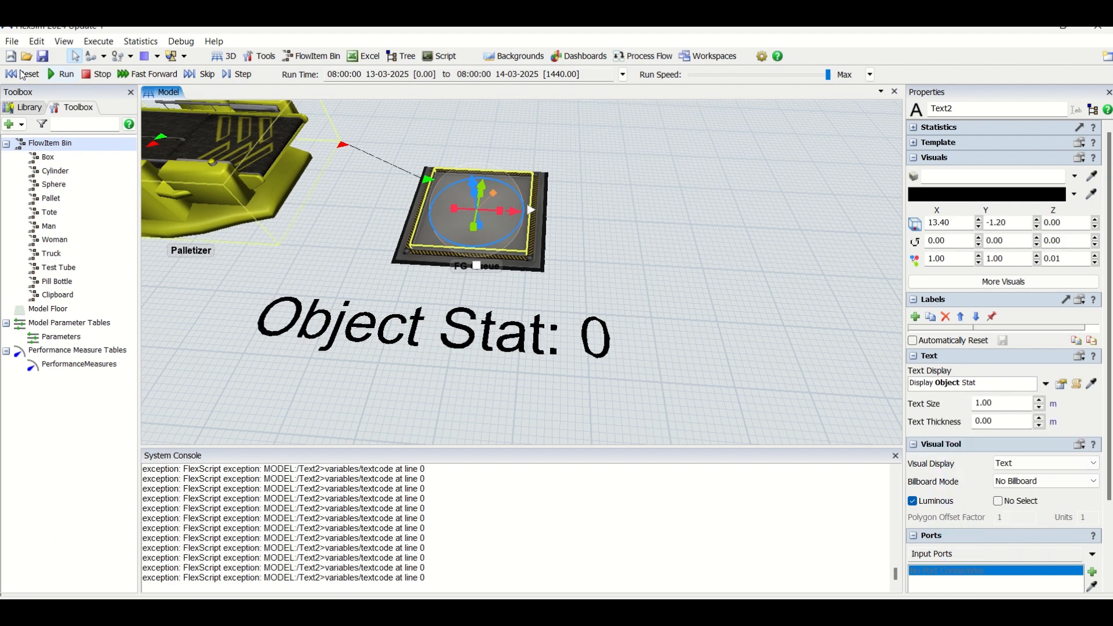
Run the simulation to 1440 minutes and clear all messages from the system console
left_click(60, 74)
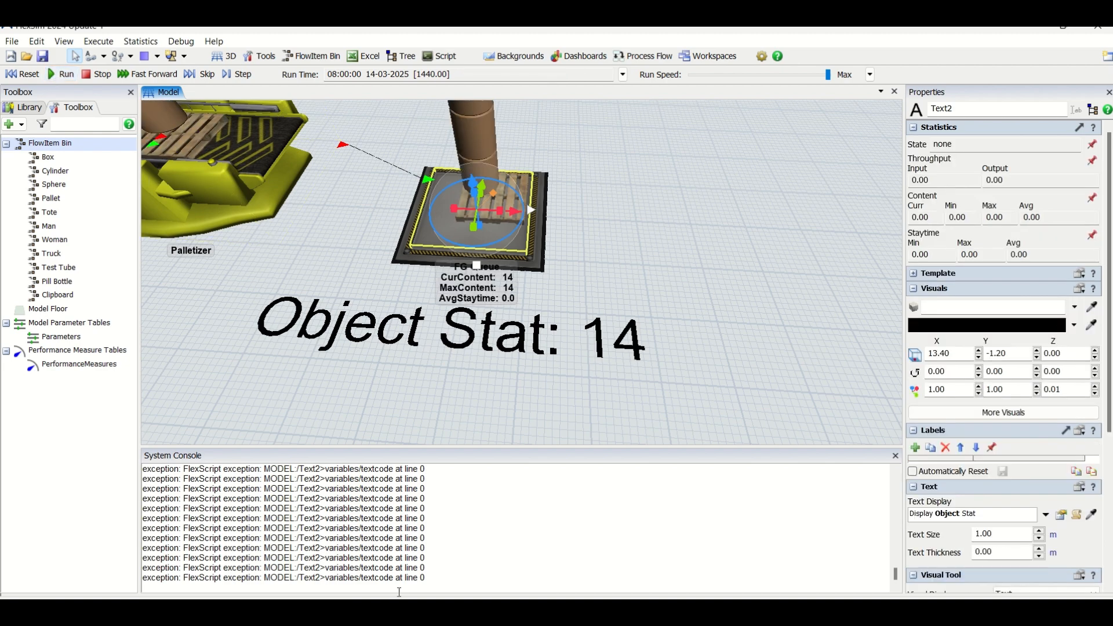
key("ctrl+a")
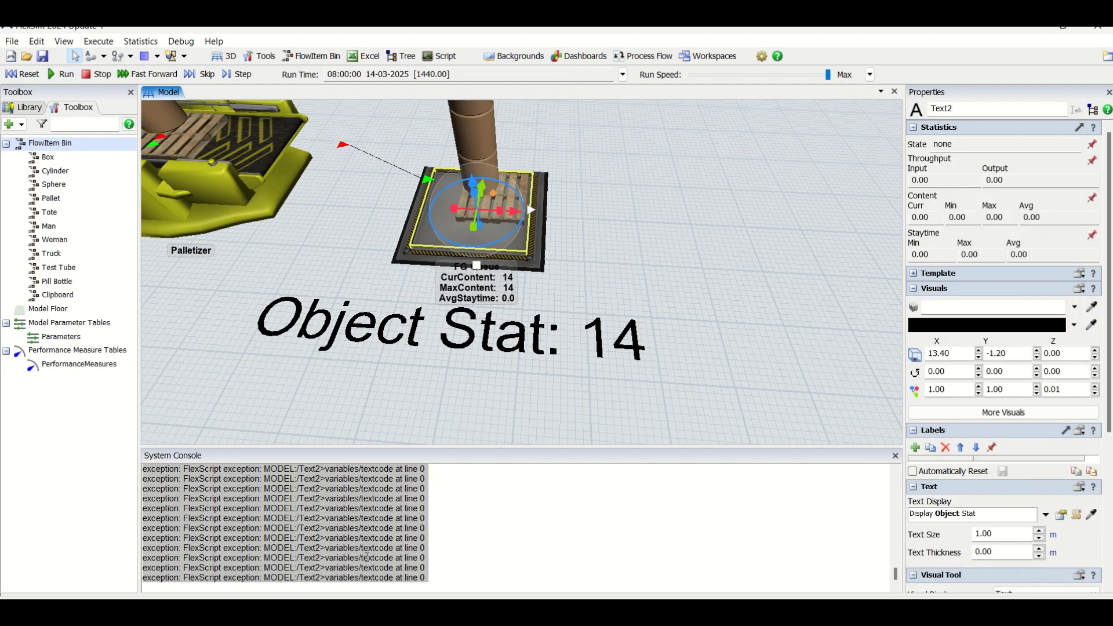
key("BackSpace")
scroll(492, 368, "down", 4)
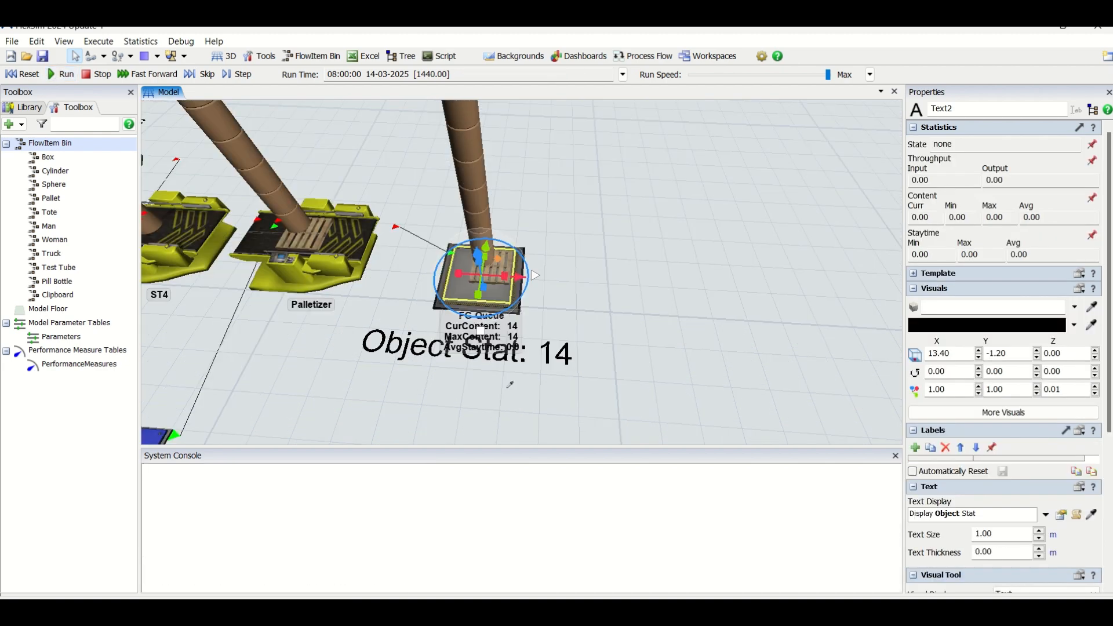
left_click_drag(572, 393, 677, 390)
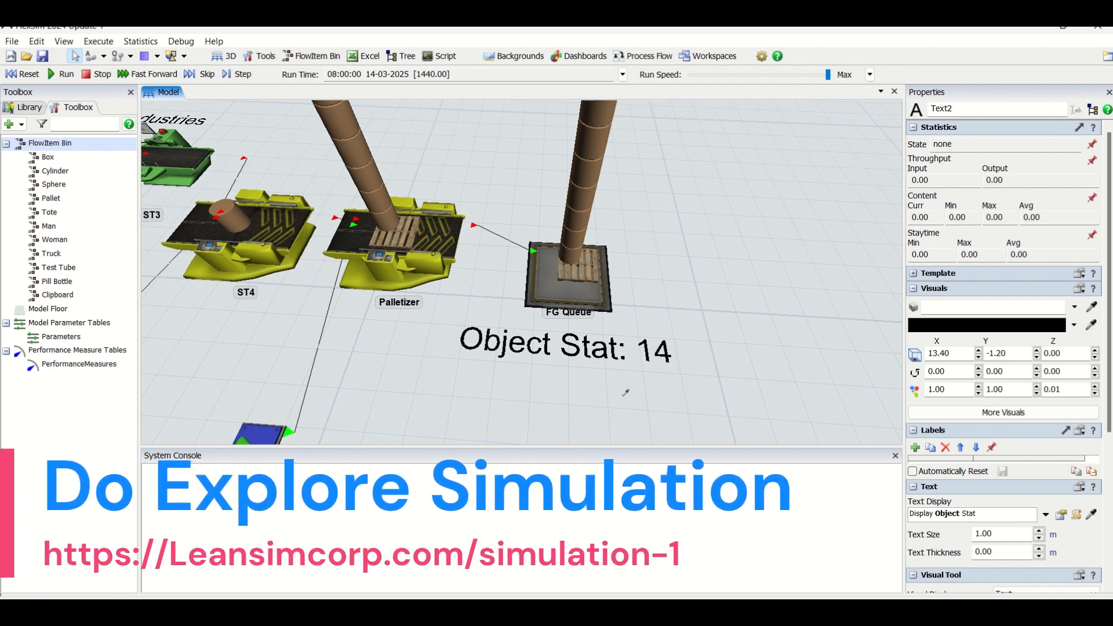
Check the Palletizer's on-screen statistics and look through the text object's properties
left_click(451, 239)
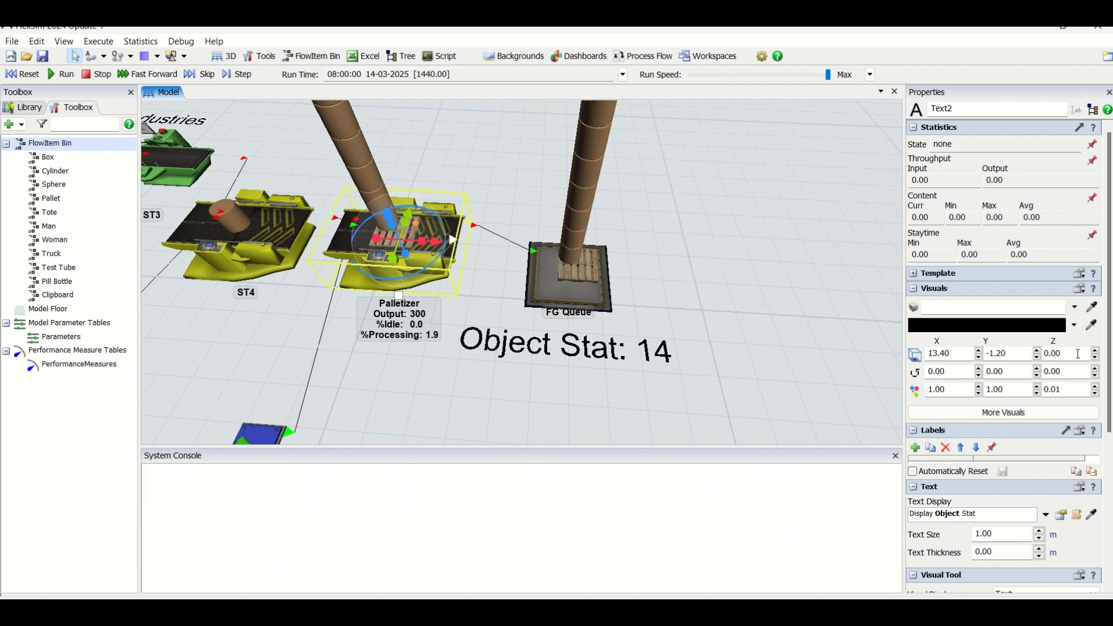
left_click_drag(1109, 364, 1110, 485)
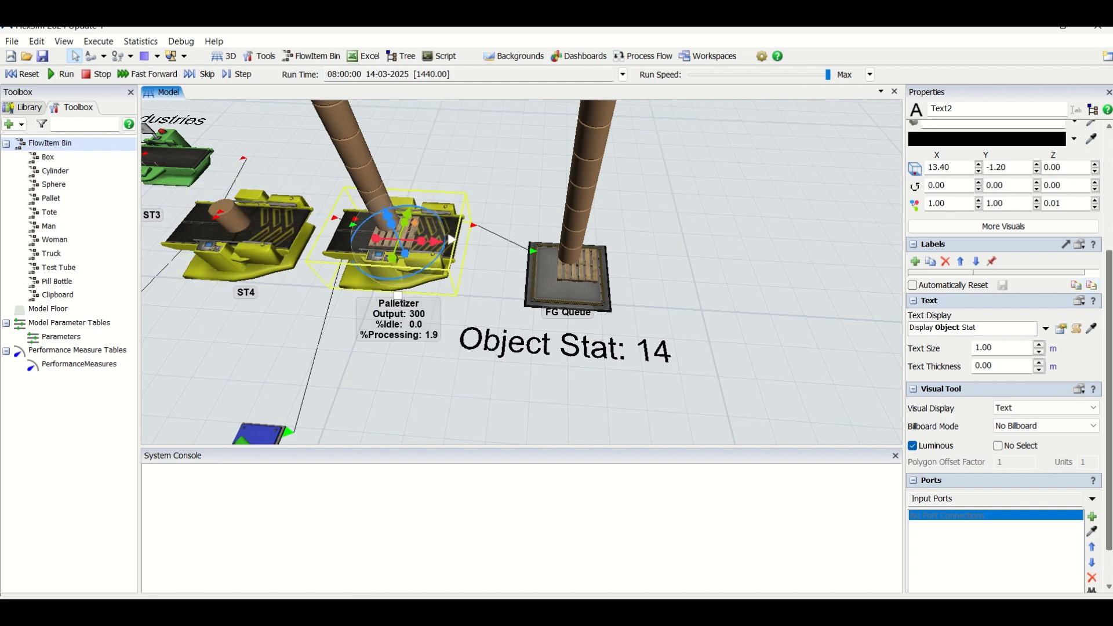
scroll(1109, 259, "up", 3)
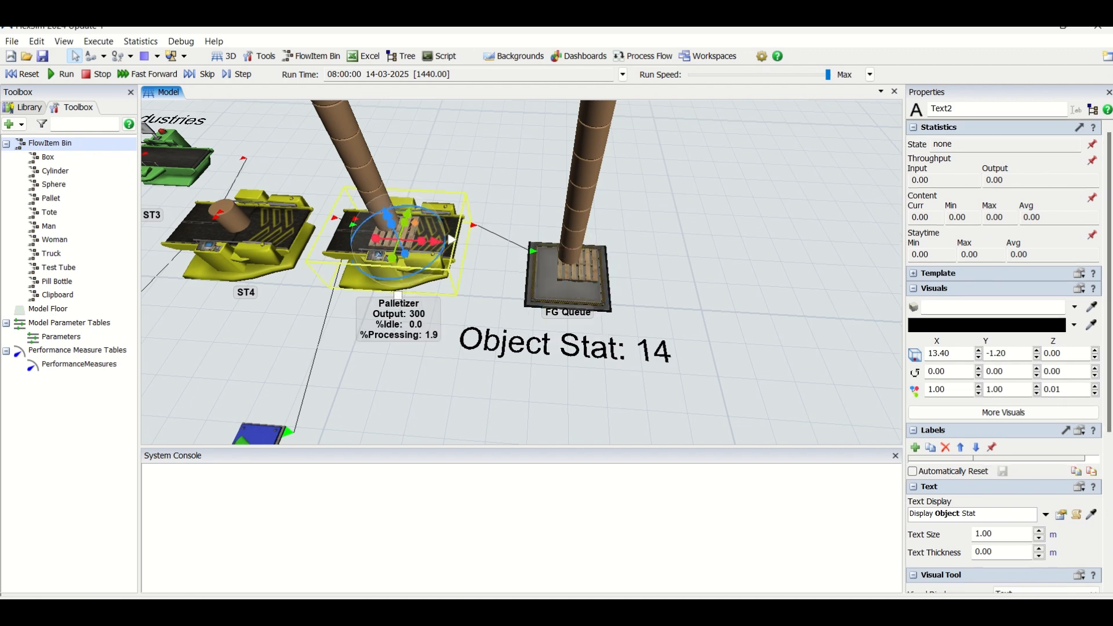
Show the object library and inspect the whole production line, including the FG Queue and its content text, from several angles
left_click(29, 107)
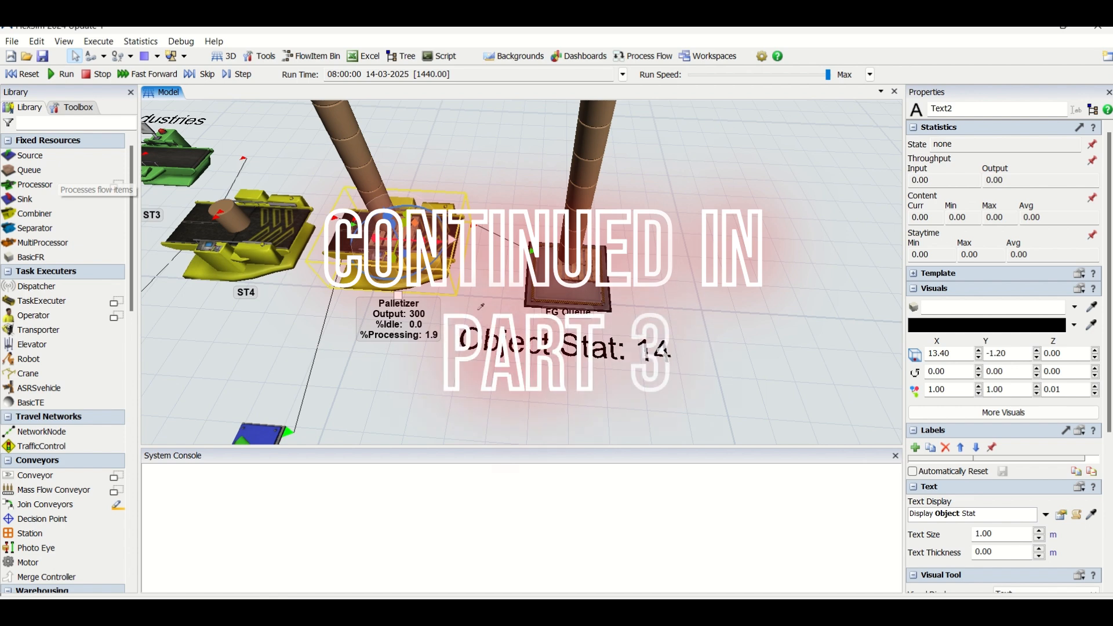
left_click_drag(684, 299, 762, 298)
scroll(763, 298, "down", 5)
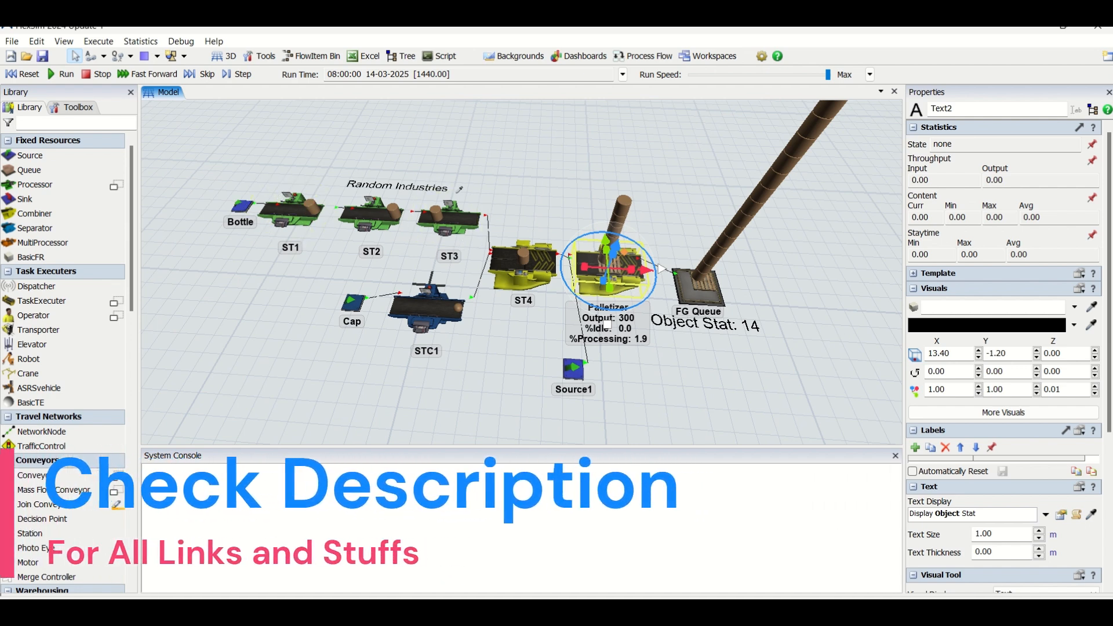
right_click_drag(514, 174, 527, 168)
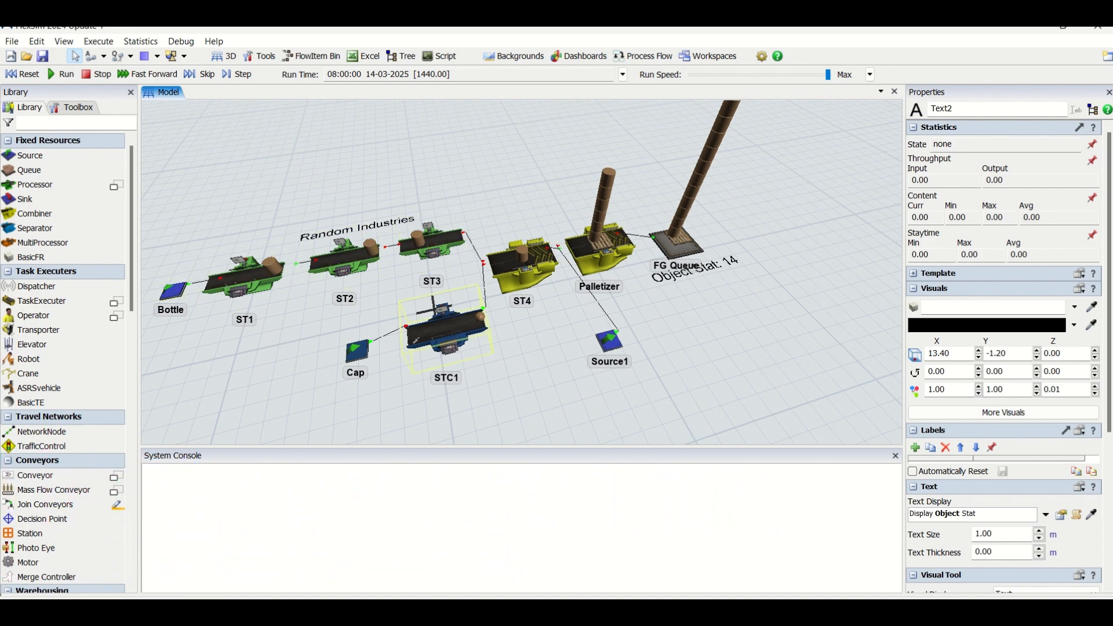
right_click_drag(585, 323, 499, 314)
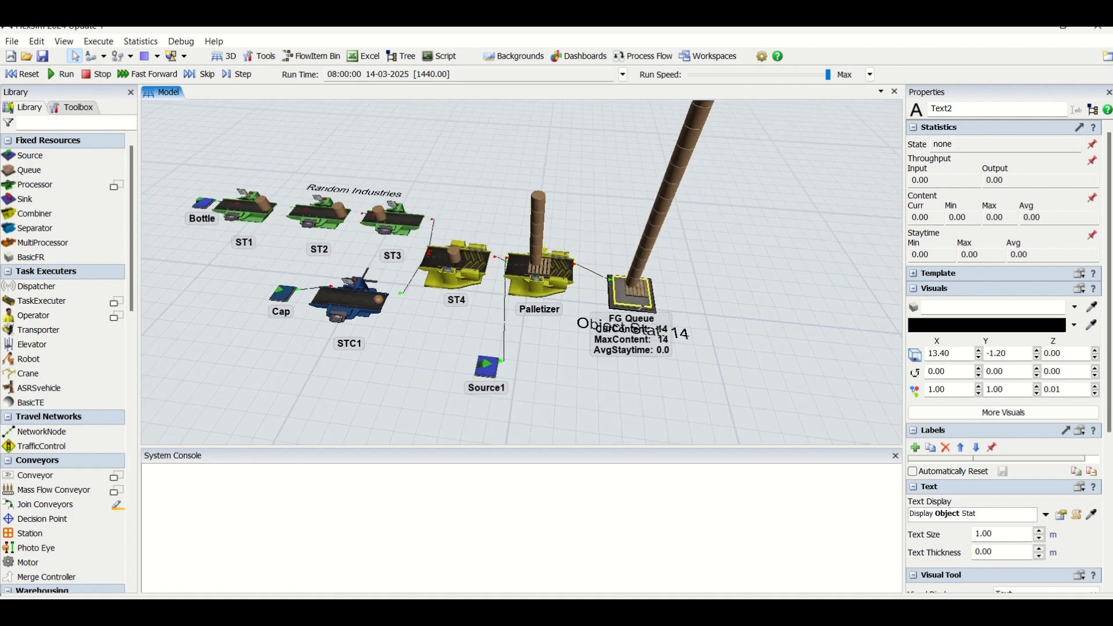
left_click(629, 350)
left_click(719, 366)
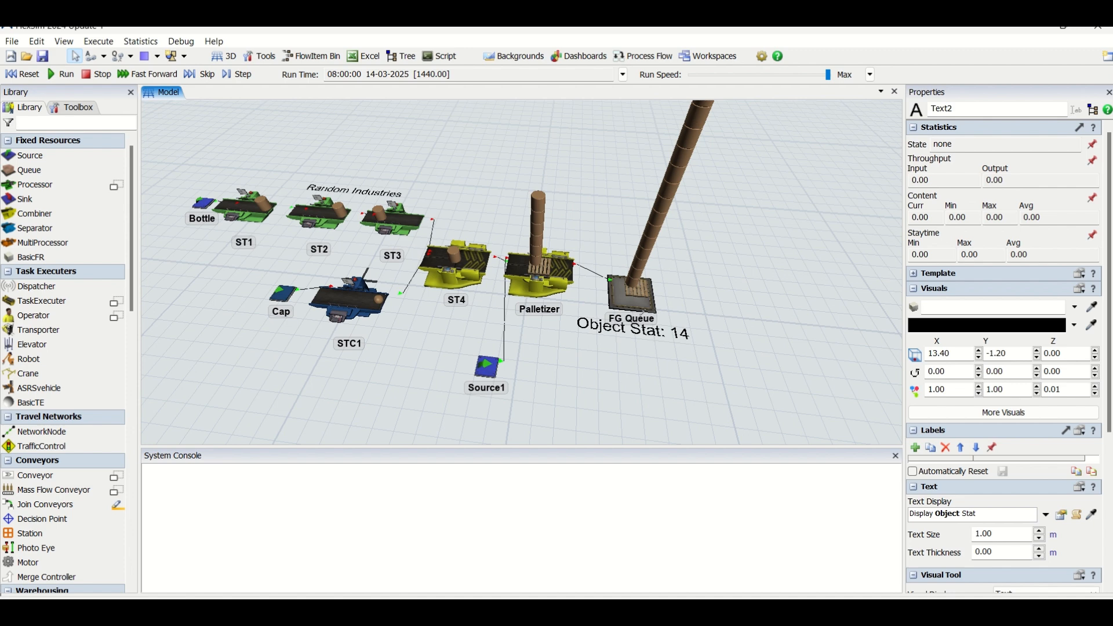
left_click(629, 304)
scroll(603, 337, "up", 3)
scroll(603, 337, "down", 3)
mouse_move(632, 378)
right_mouse_down()
mouse_move(627, 363)
mouse_move(645, 369)
right_mouse_up()
left_click_drag(467, 396, 694, 386)
right_click_drag(694, 386, 622, 385)
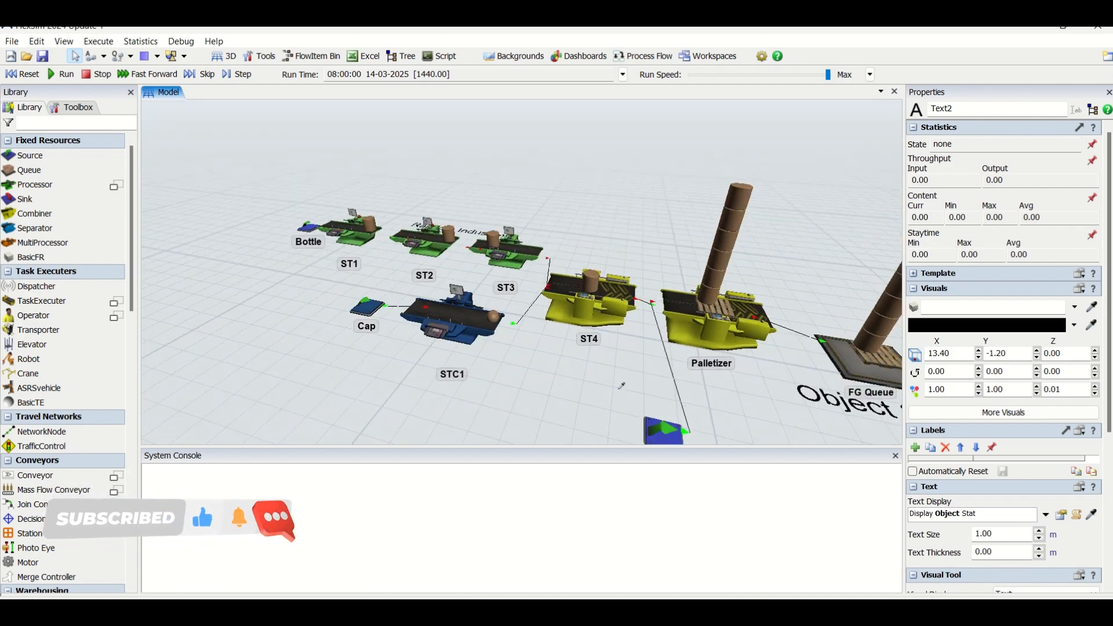
left_click_drag(621, 385, 454, 341)
right_click_drag(569, 385, 619, 413)
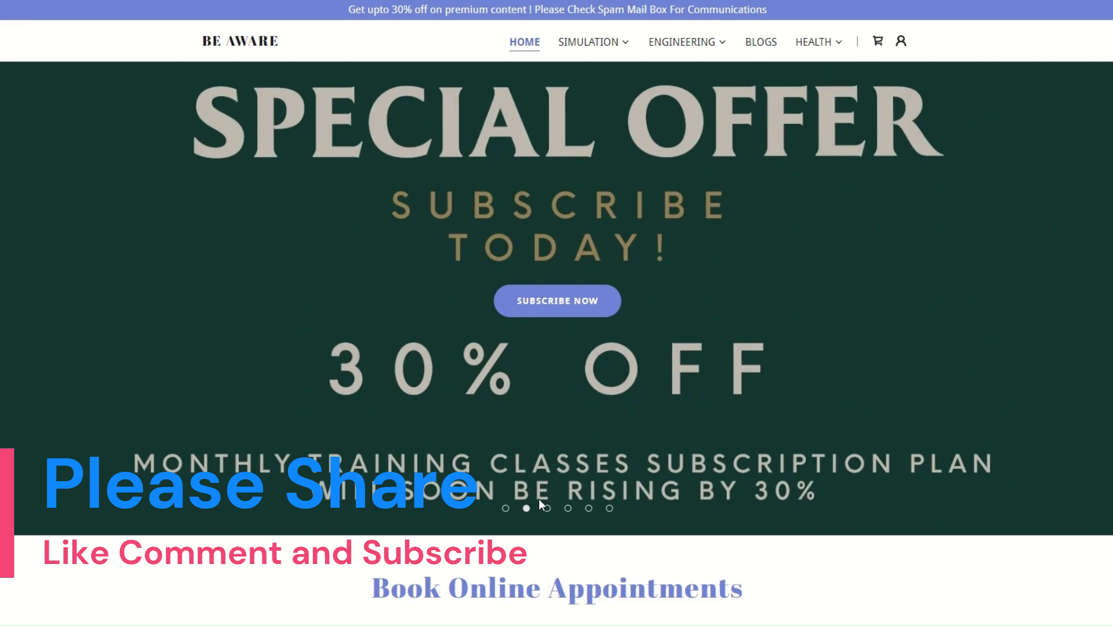
Switch to the Be Aware website and browse its home page banners on simulation, industrial engineering and blogs
left_click(506, 507)
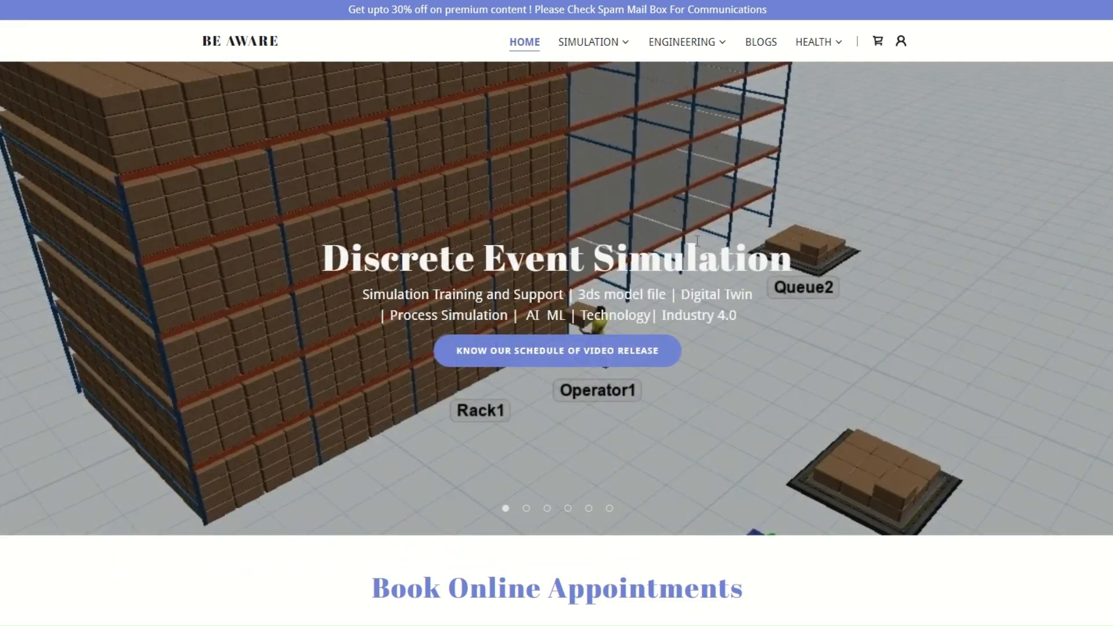
left_click(546, 508)
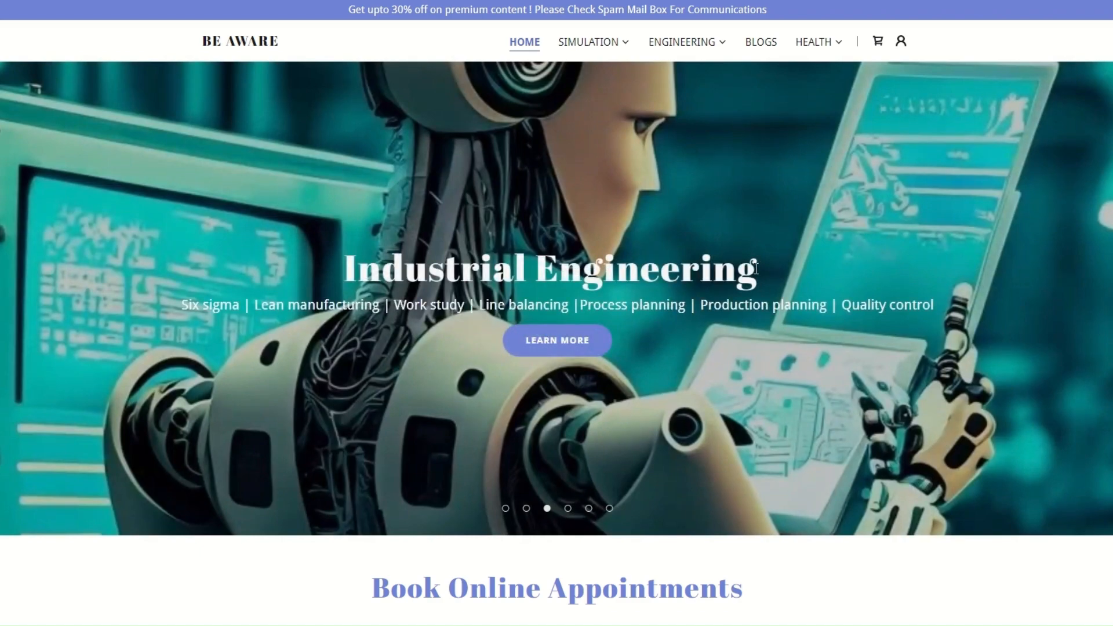
left_click(568, 509)
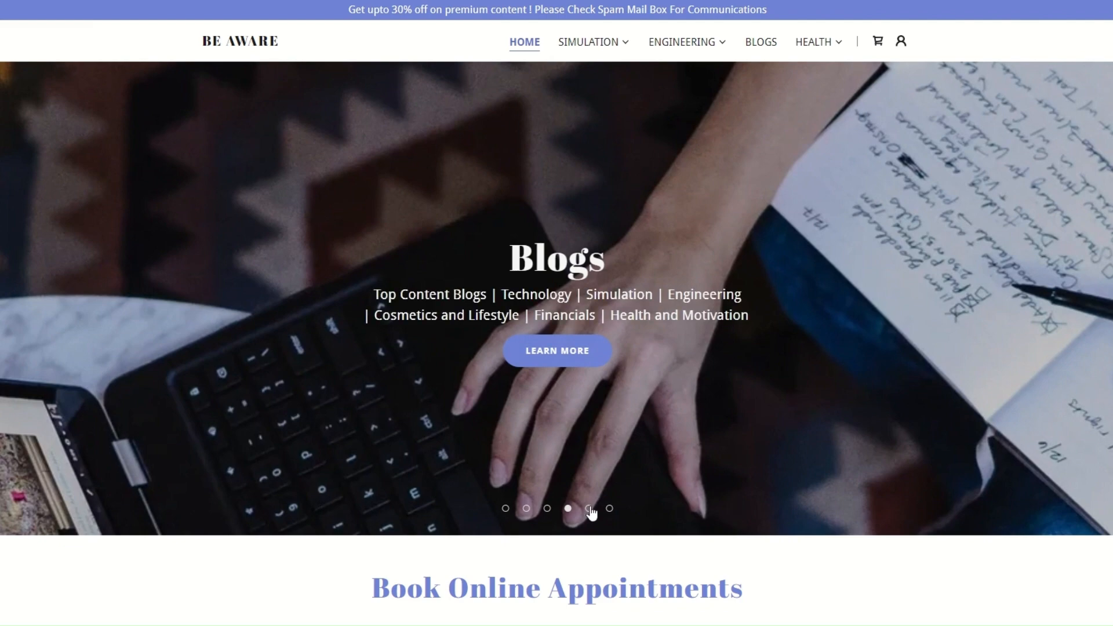
left_click(589, 509)
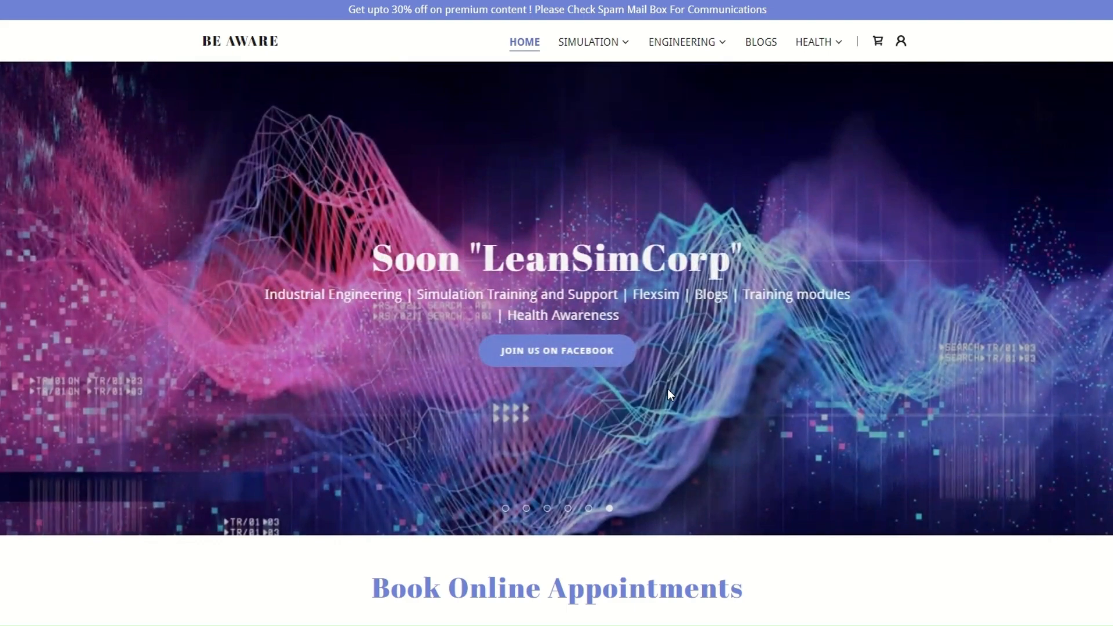
Look over the bookable services under Book Online Appointments on the home page
scroll(677, 370, "down", 4)
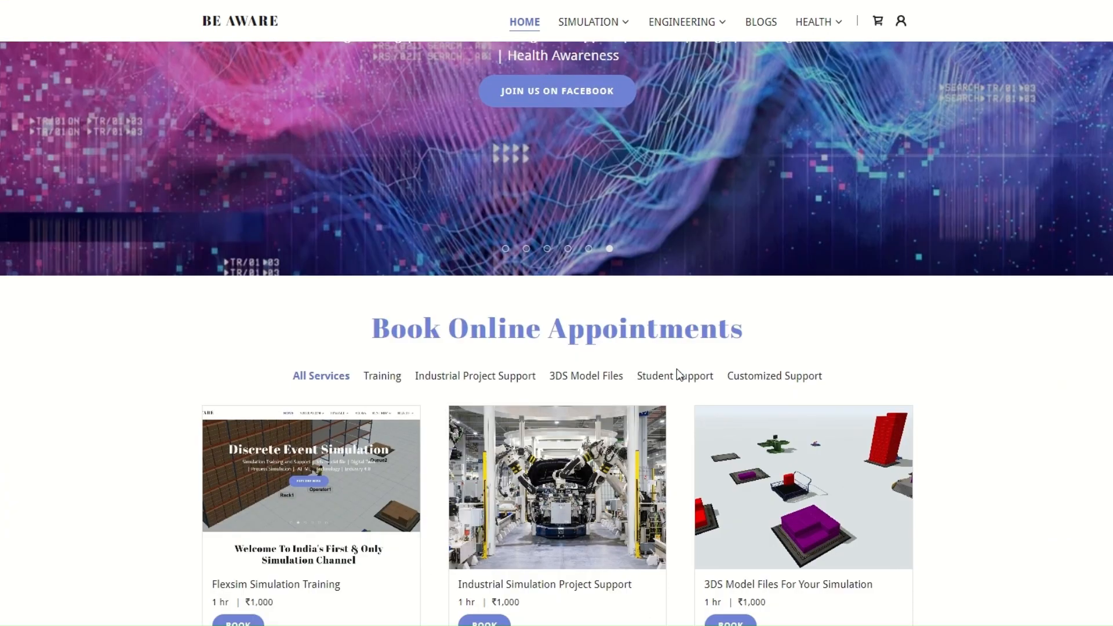
scroll(676, 369, "down", 3)
scroll(678, 369, "down", 3)
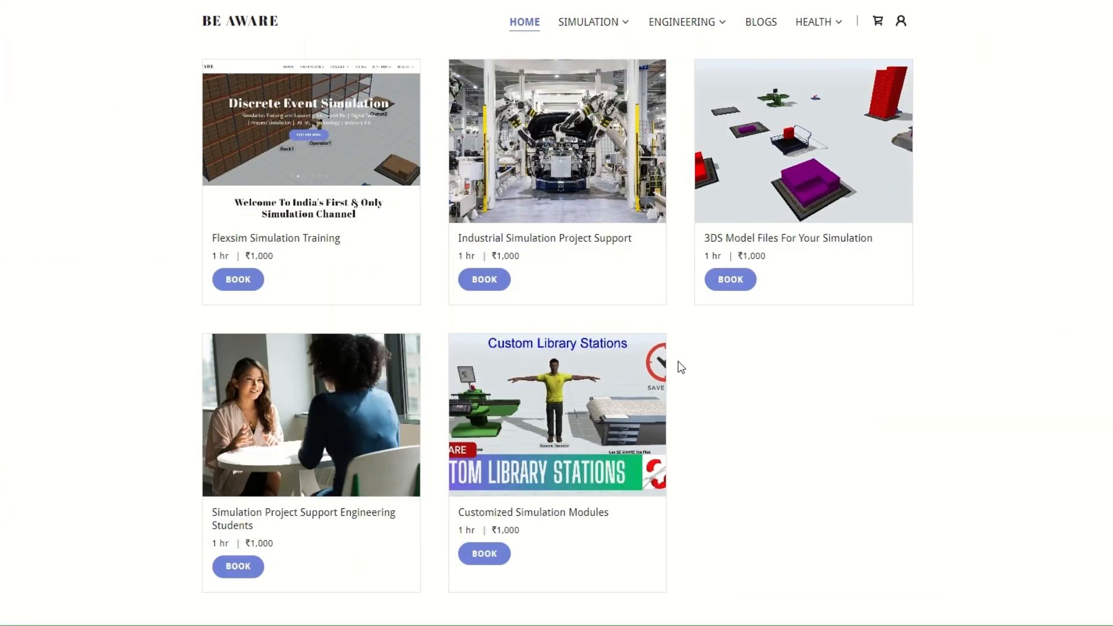
scroll(678, 367, "up", 3)
scroll(678, 367, "down", 2)
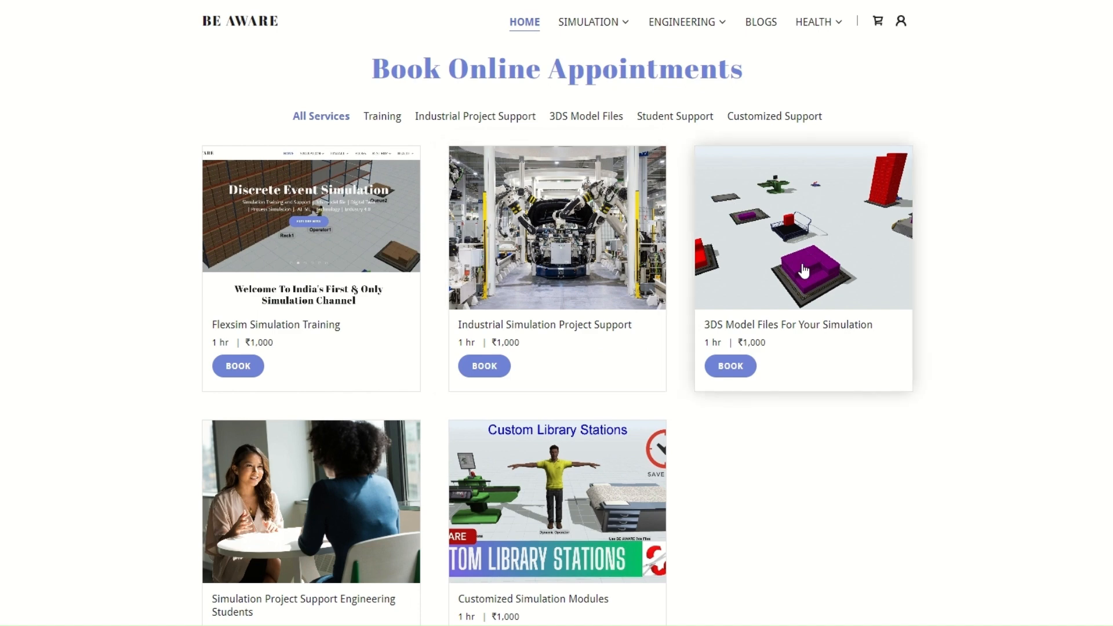
scroll(803, 271, "down", 2)
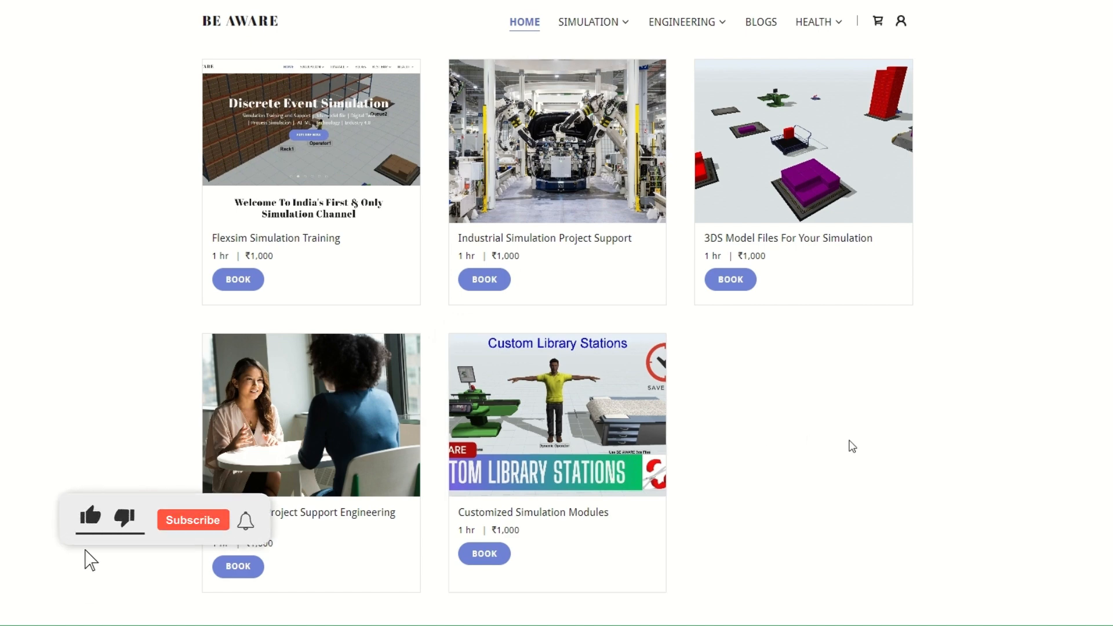
scroll(273, 255, "up", 3)
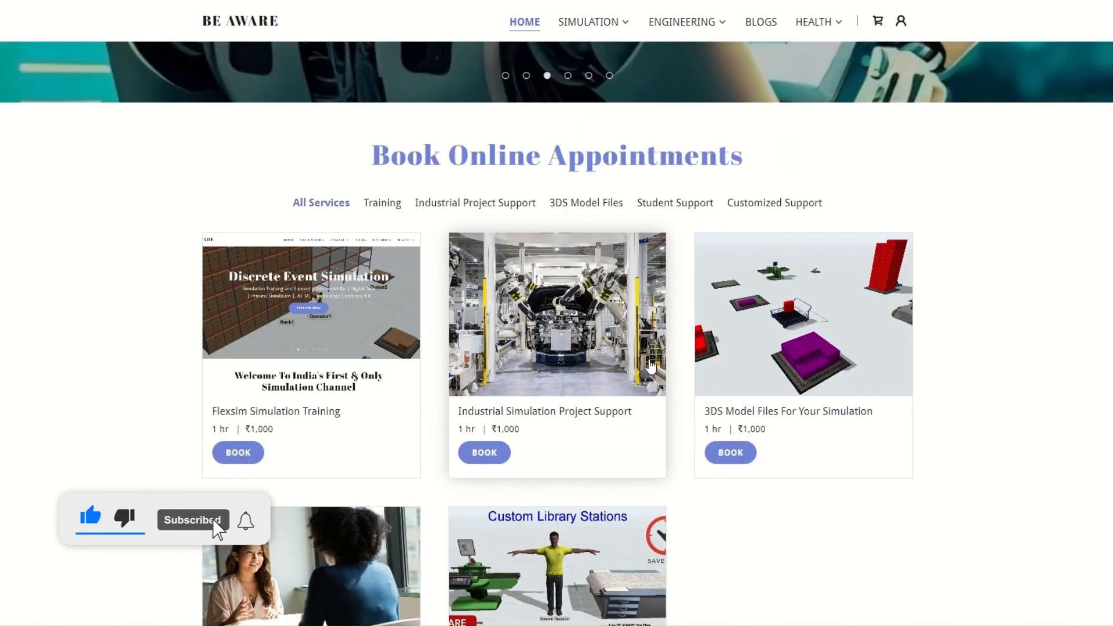
scroll(656, 369, "down", 1)
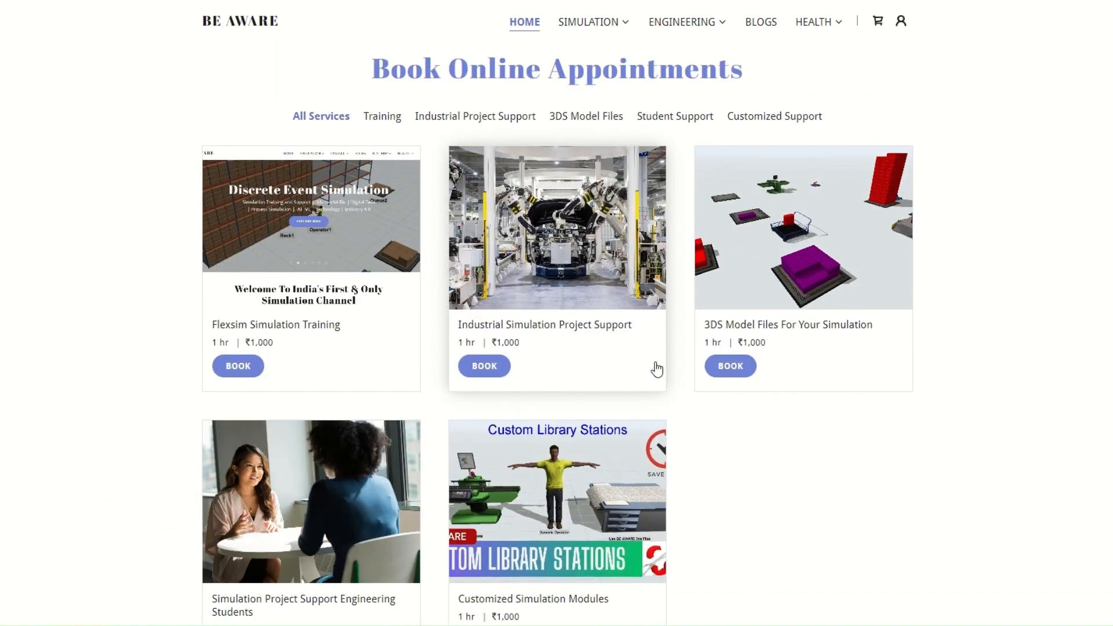
Look through the simulation channel's welcome section and the YouTube playlists for manufacturing simulation and industrial engineering
scroll(673, 342, "down", 10)
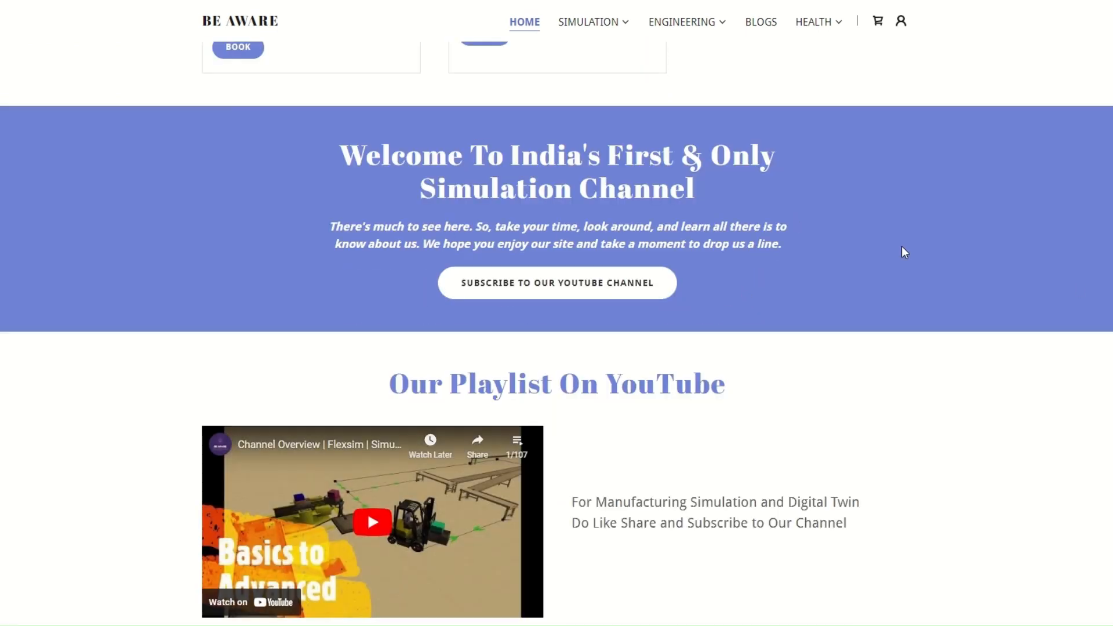
scroll(902, 249, "down", 4)
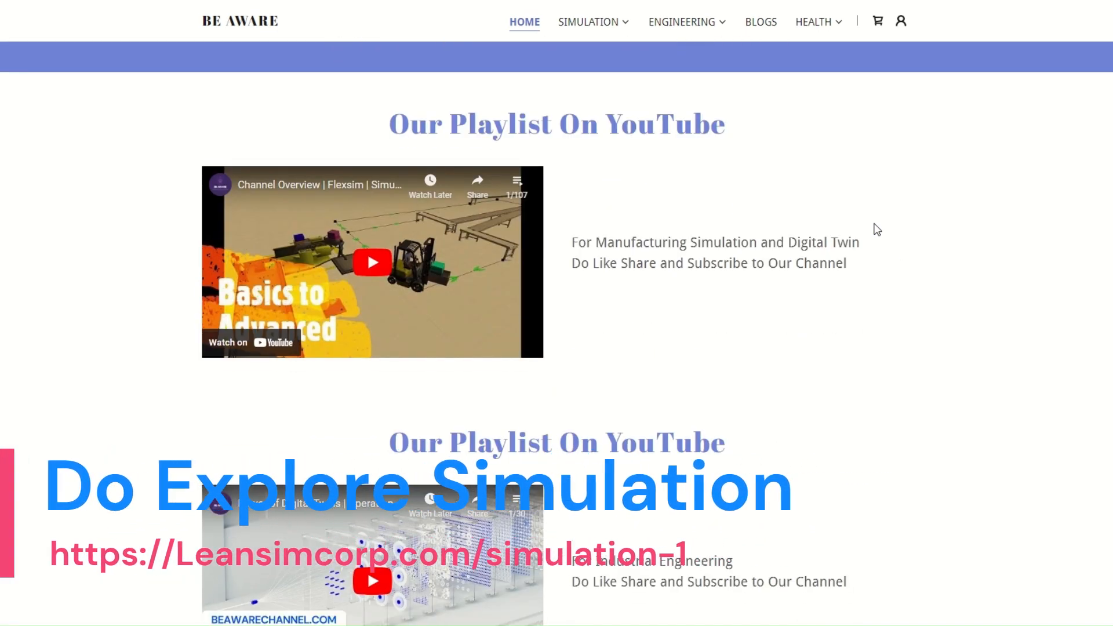
scroll(853, 225, "down", 3)
scroll(852, 224, "up", 2)
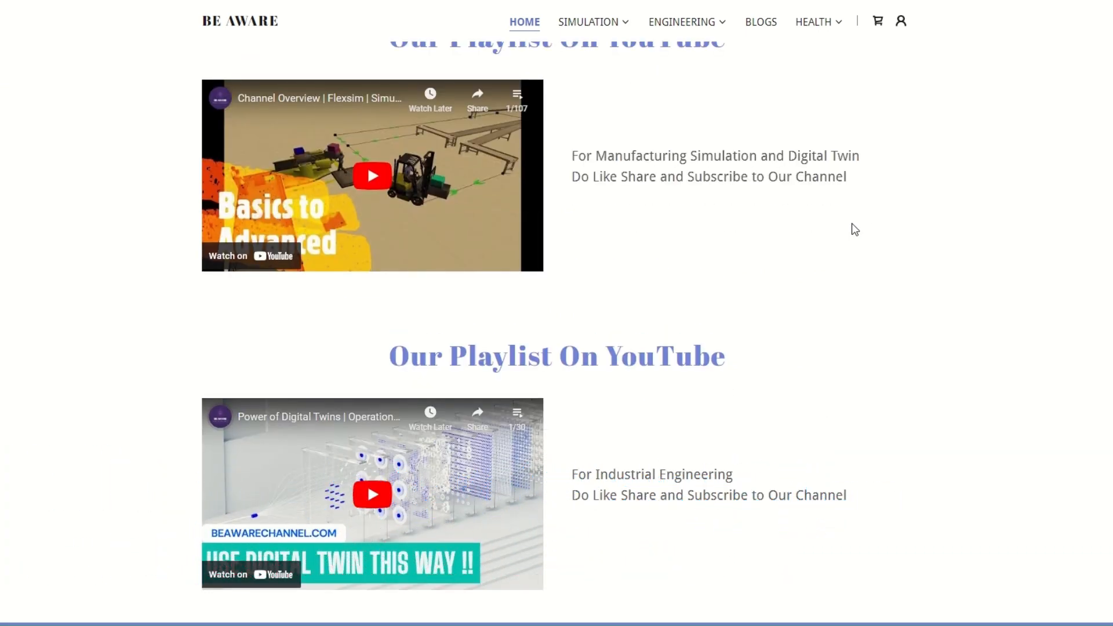
scroll(707, 390, "down", 3)
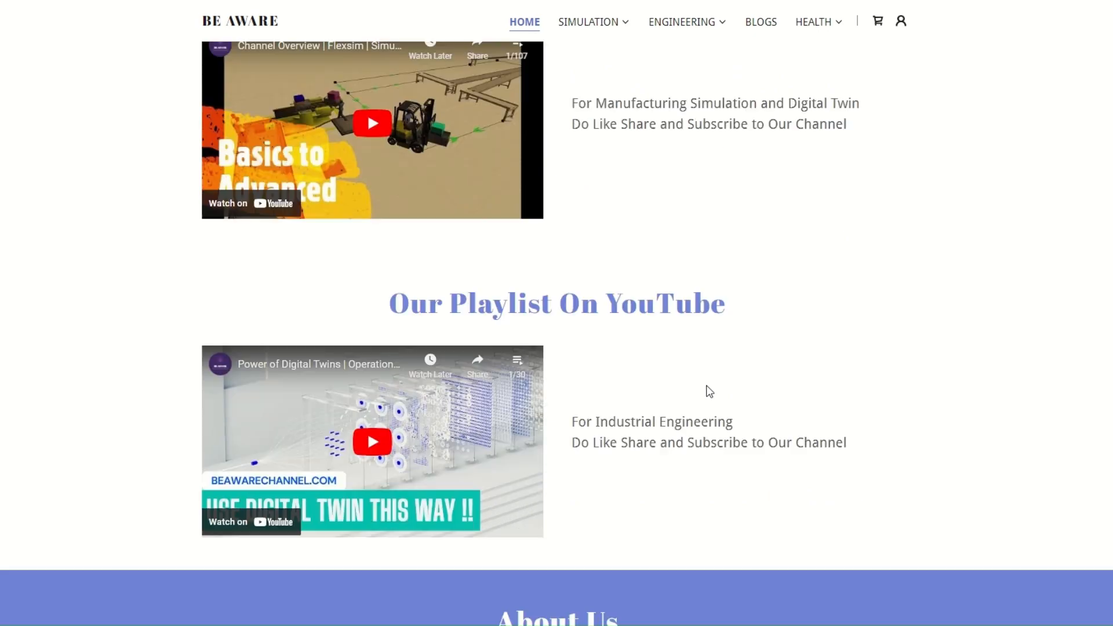
scroll(746, 410, "down", 3)
scroll(741, 404, "up", 3)
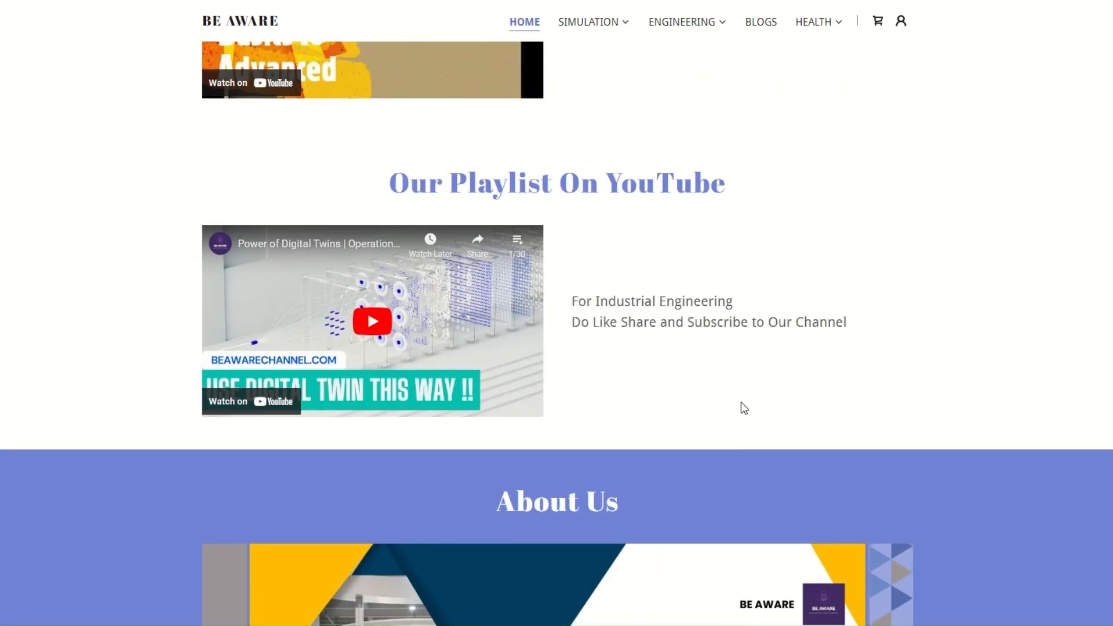
scroll(741, 405, "down", 3)
scroll(741, 398, "down", 3)
scroll(741, 380, "up", 10)
scroll(560, 429, "down", 2)
View the About Us slideshow and read through the Scheduled Events list
scroll(773, 372, "down", 9)
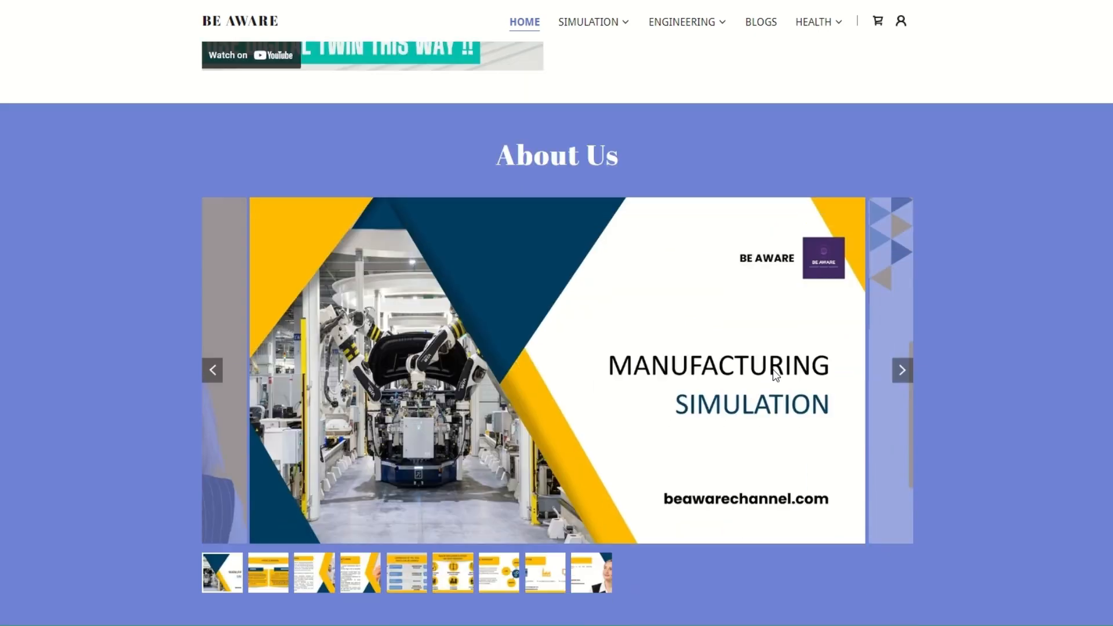
mouse_move(775, 378)
scroll(739, 377, "down", 2)
scroll(817, 243, "down", 7)
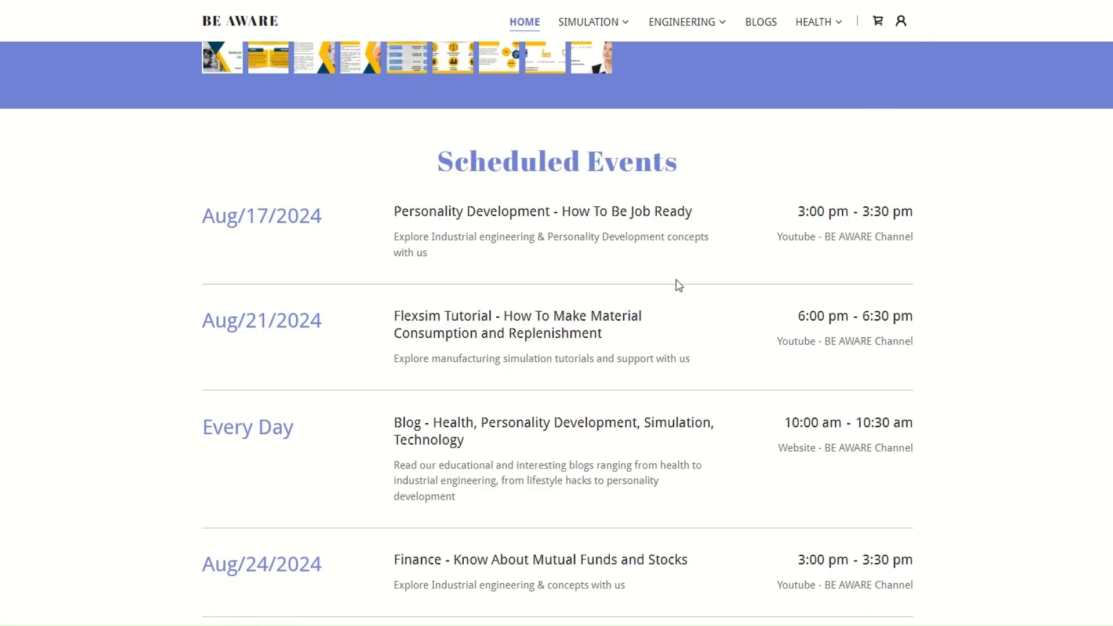
scroll(751, 290, "down", 2)
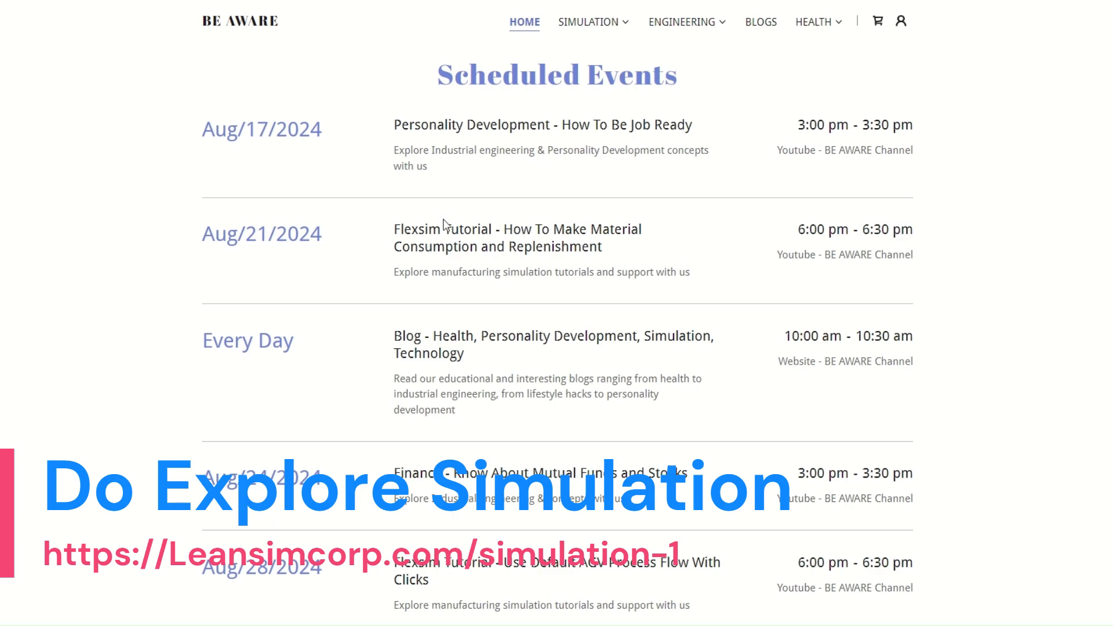
scroll(734, 273, "down", 5)
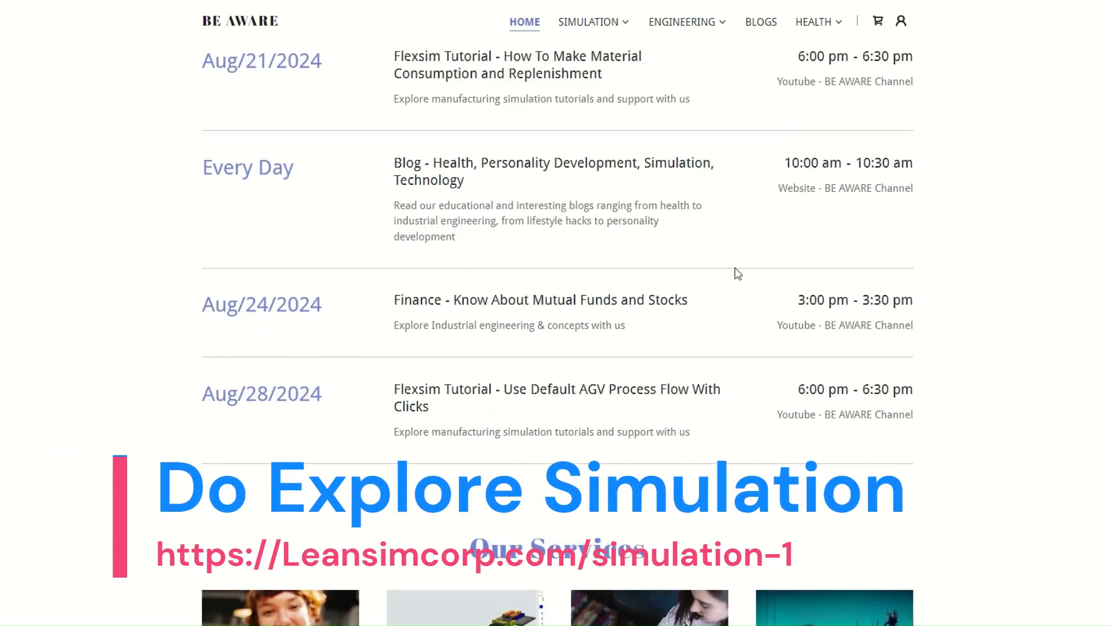
Examine the Our Services cards, from Simulation Support and Premium Training Classes to Blogs and Health Awareness
scroll(776, 266, "down", 6)
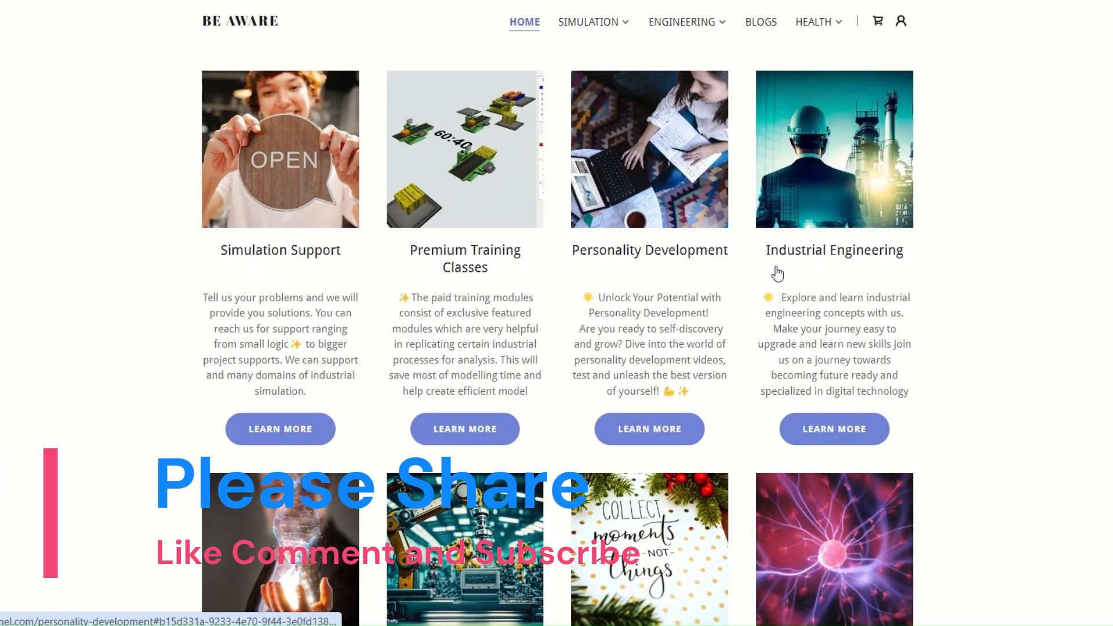
scroll(512, 253, "down", 4)
scroll(666, 326, "up", 6)
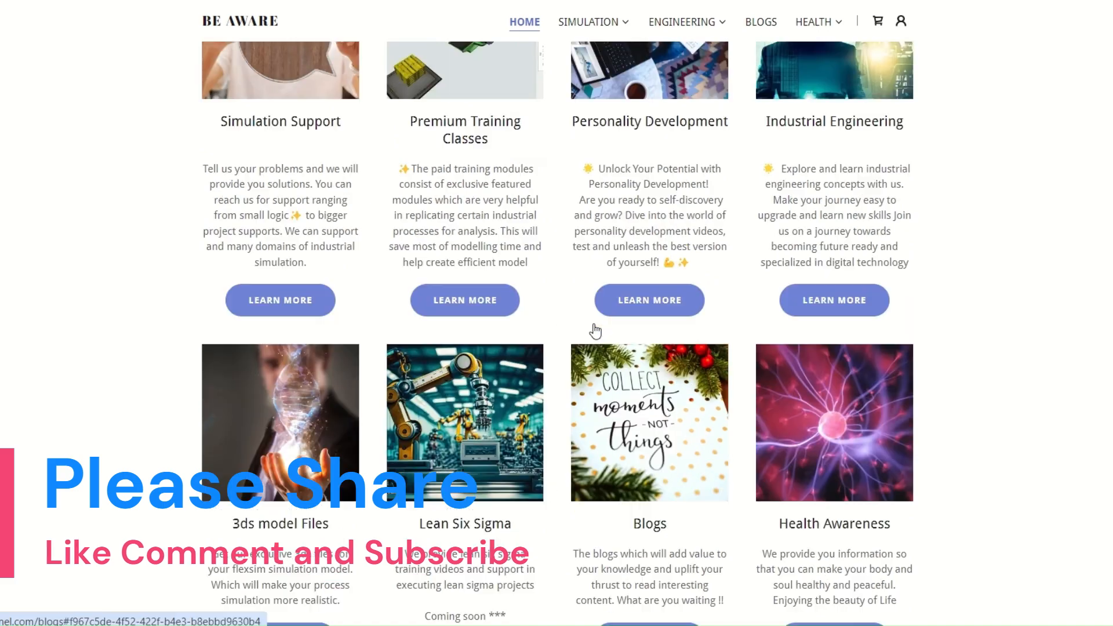
scroll(680, 342, "up", 20)
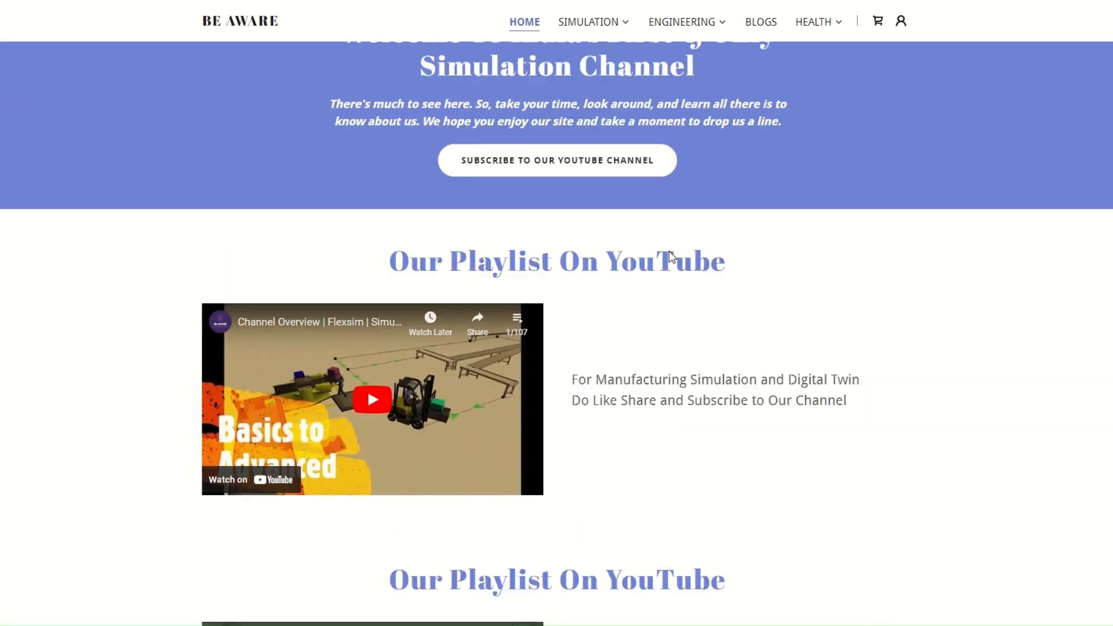
Open the website's Simulation page and look at its "Want to Connect !!" contact form
scroll(671, 257, "up", 6)
left_click(608, 27)
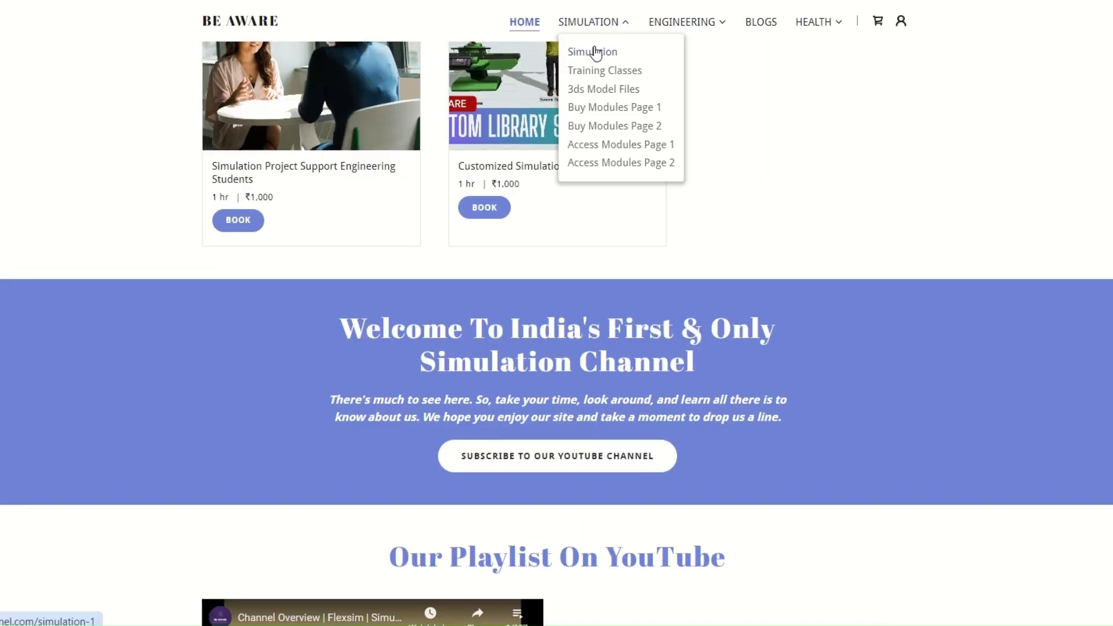
left_click(596, 47)
scroll(617, 284, "down", 10)
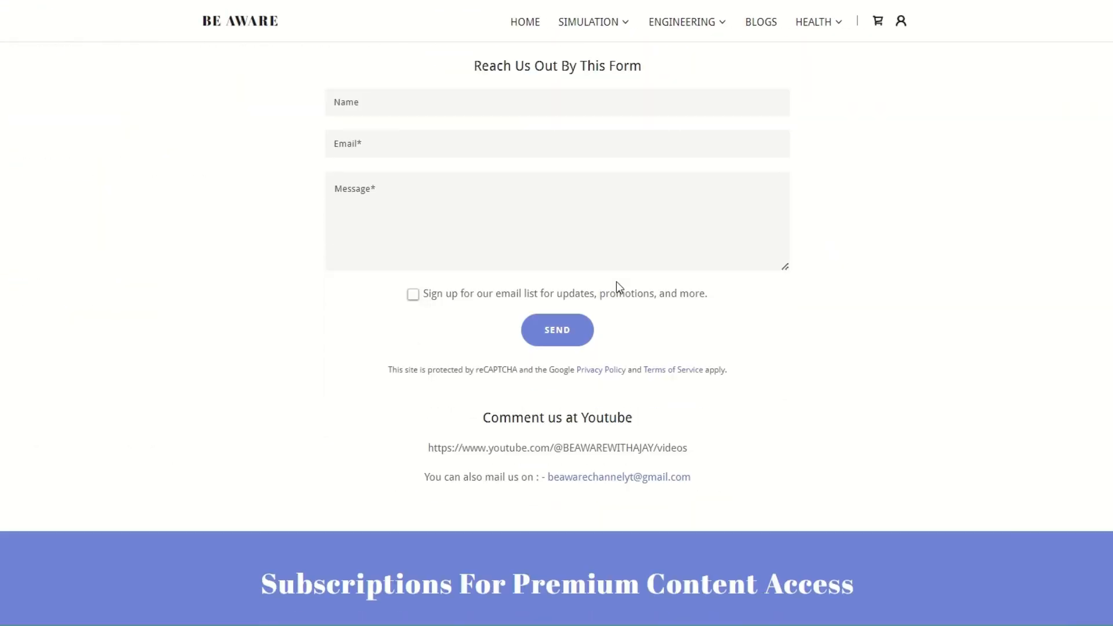
scroll(618, 284, "up", 1)
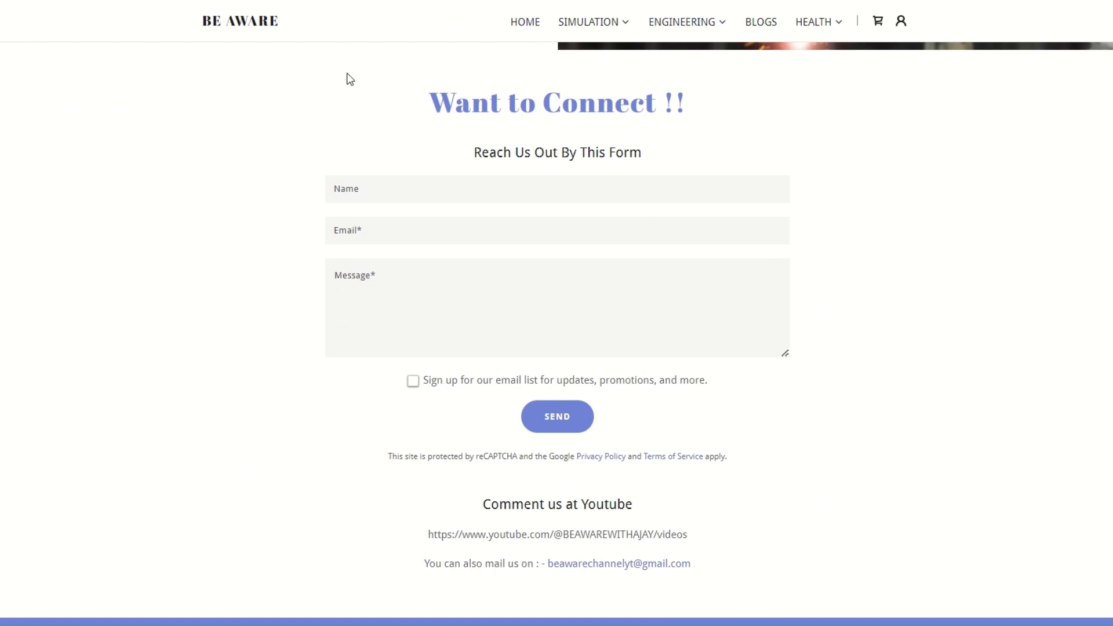
Return to the home page and view the Book Online Appointments section
left_click(521, 27)
scroll(593, 392, "down", 6)
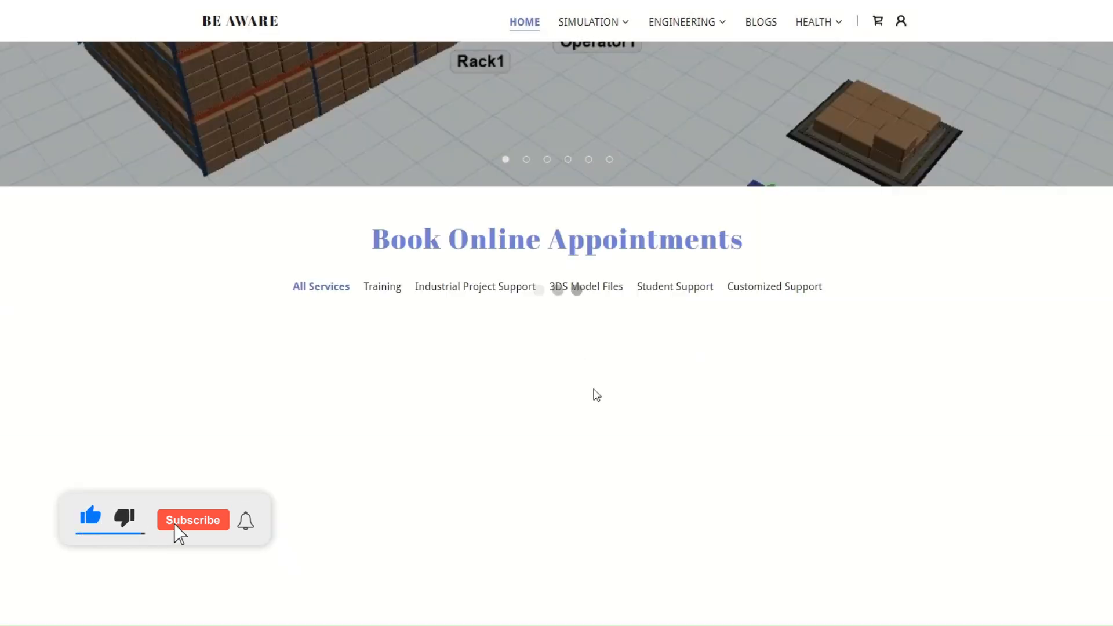